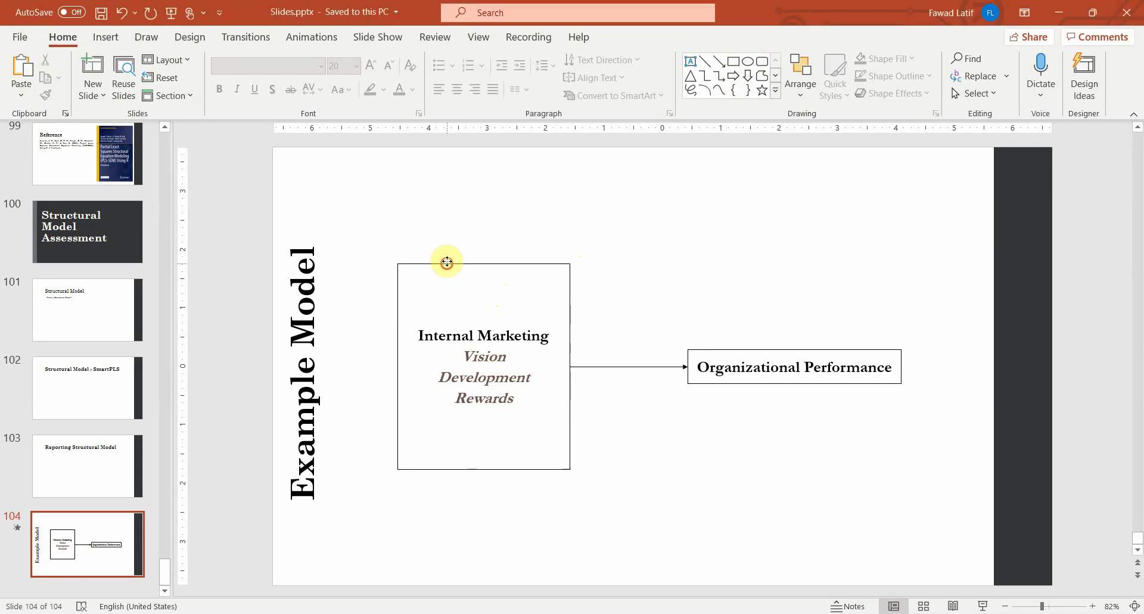
- Examine the Internal Marketing box with its three dimensions and the Organizational Performance box in the example model
{"action": "left_click", "coordinate": [442, 286]}
{"action": "left_click", "coordinate": [434, 336]}
{"action": "left_click", "coordinate": [409, 335]}
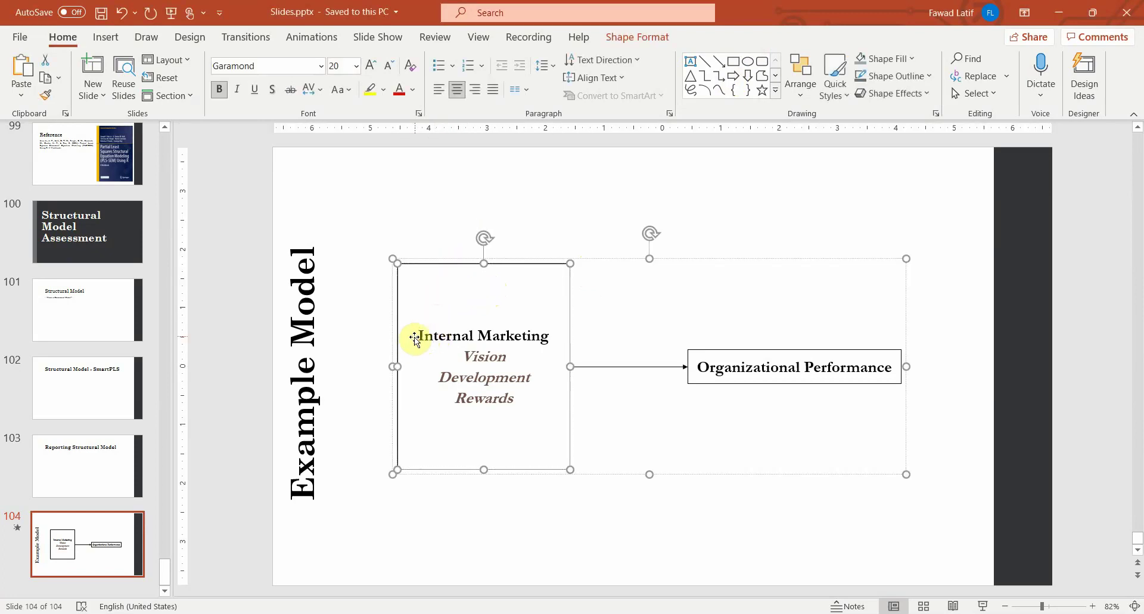
{"action": "left_click", "coordinate": [423, 336]}
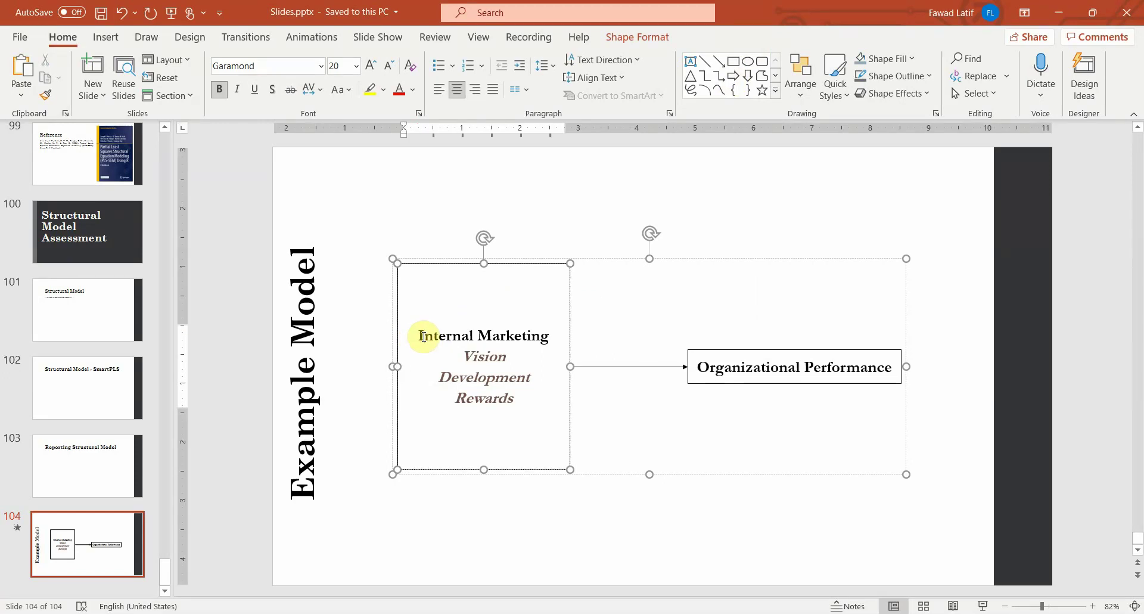
{"action": "left_click_drag", "start_coordinate": [478, 356], "coordinate": [531, 408]}
{"action": "left_click", "coordinate": [773, 529]}
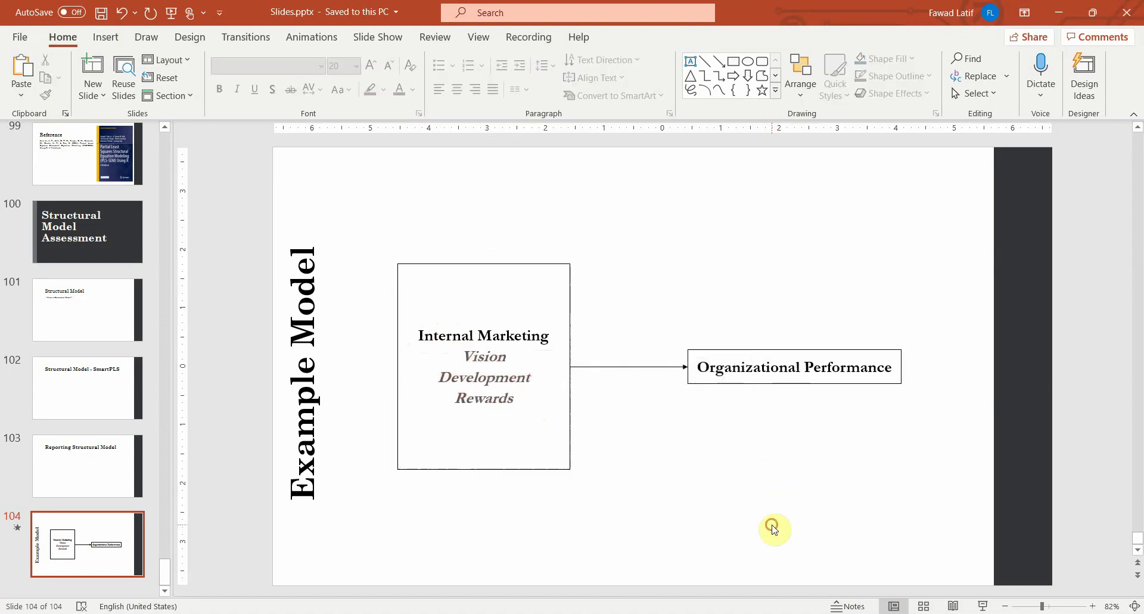
{"action": "left_click", "coordinate": [766, 381]}
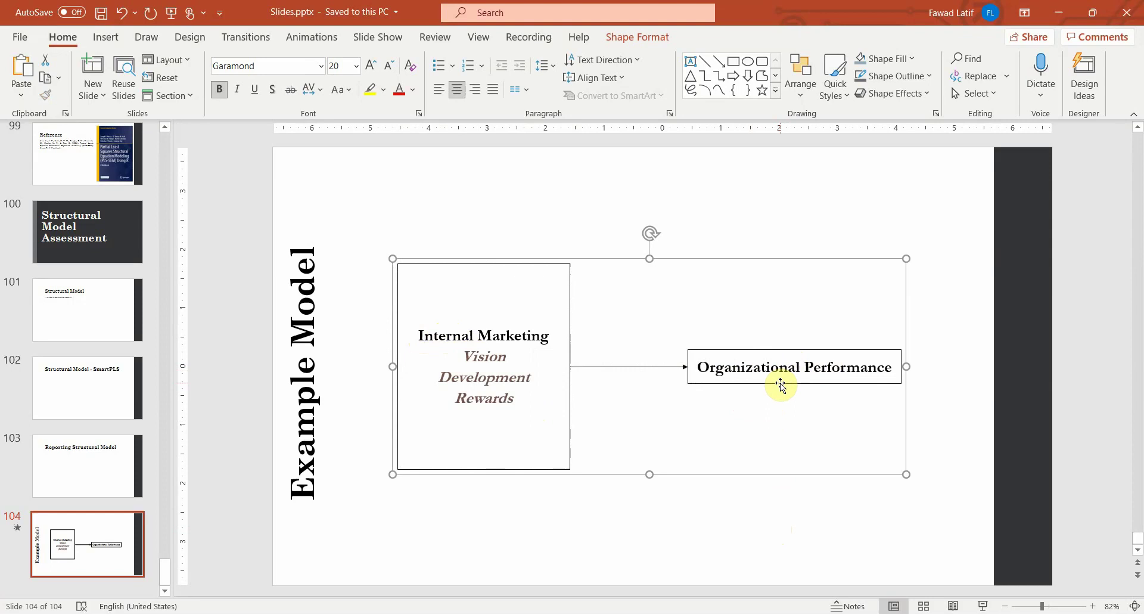
{"action": "left_click", "coordinate": [547, 548]}
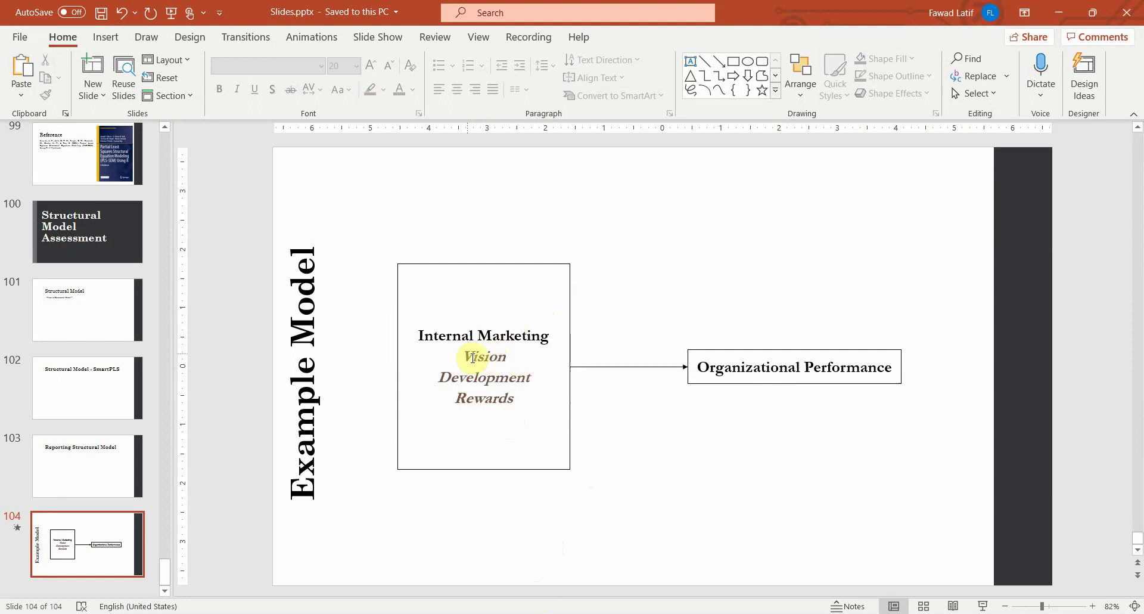
- Review how the Vision, Development and Rewards dimensions each relate to Organizational Performance in the example model
{"action": "left_click_drag", "start_coordinate": [467, 352], "coordinate": [558, 393]}
{"action": "left_click", "coordinate": [852, 374]}
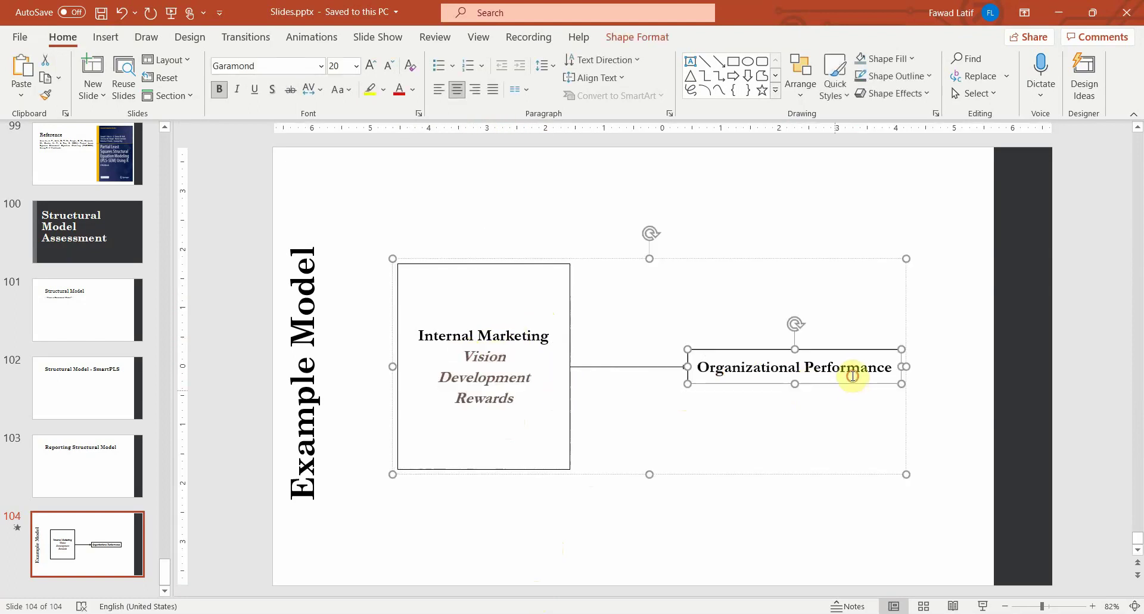
{"action": "left_click", "coordinate": [665, 542]}
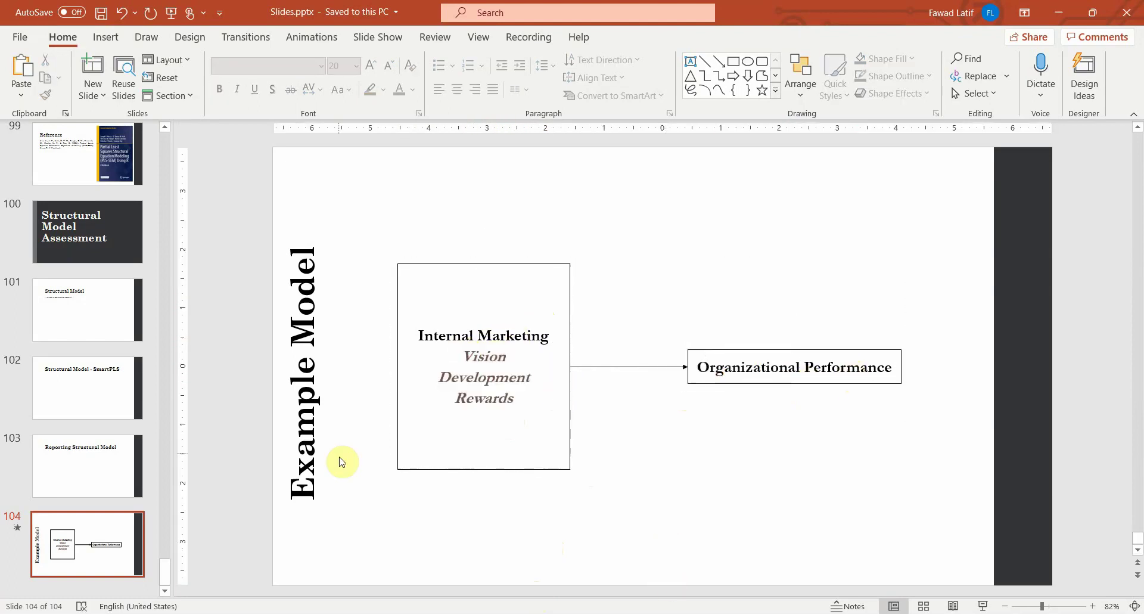
{"action": "left_click", "coordinate": [387, 518]}
{"action": "left_click", "coordinate": [471, 528]}
{"action": "left_click_drag", "start_coordinate": [468, 351], "coordinate": [524, 394]}
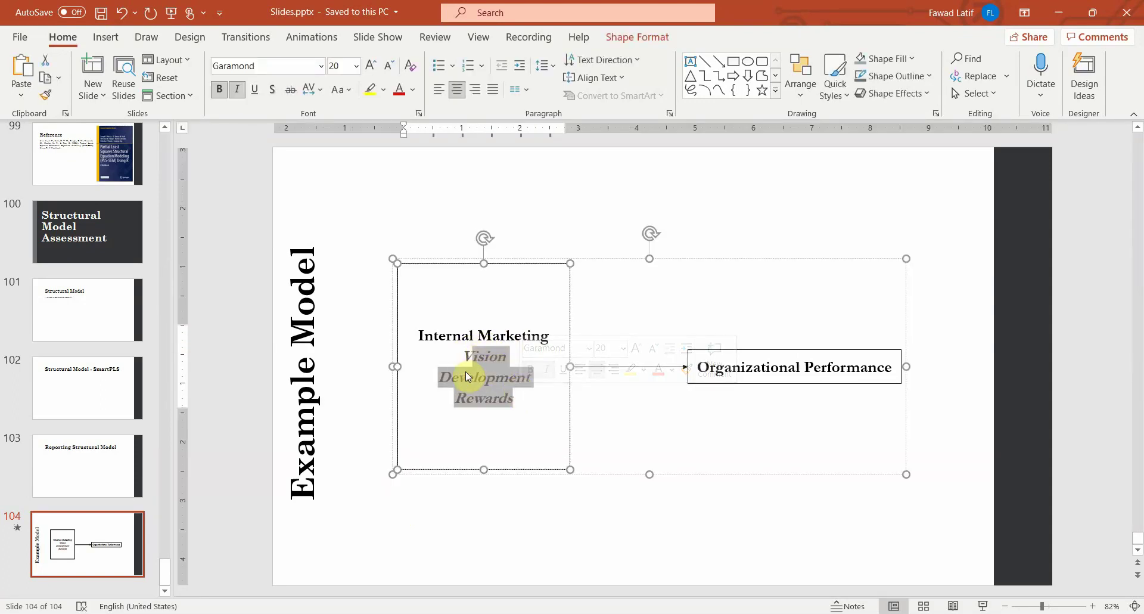
{"action": "left_click", "coordinate": [685, 520]}
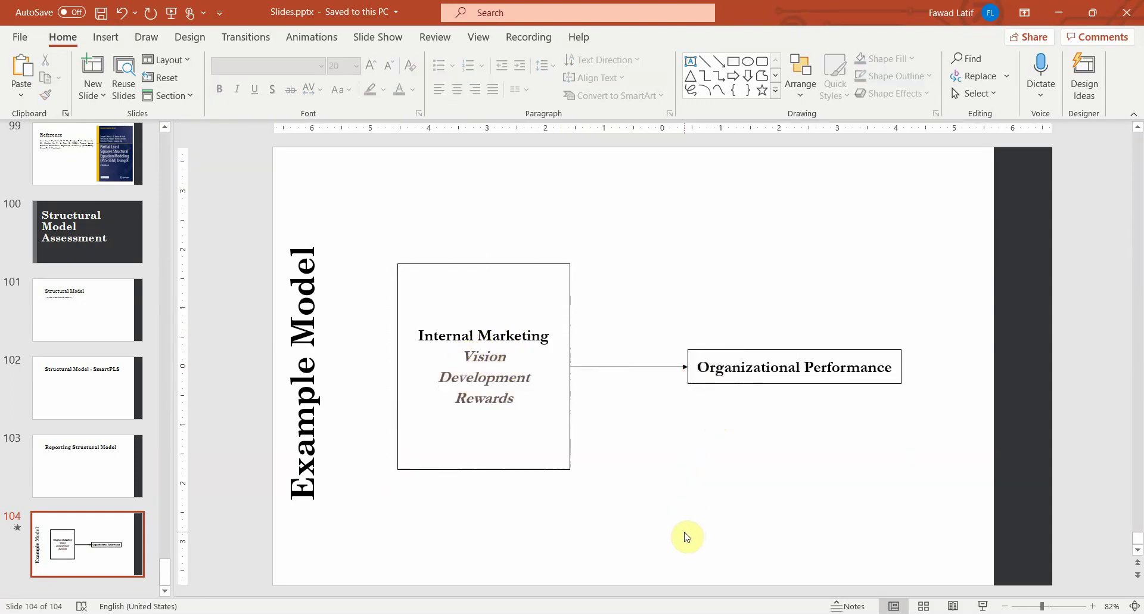
{"action": "left_click", "coordinate": [469, 355]}
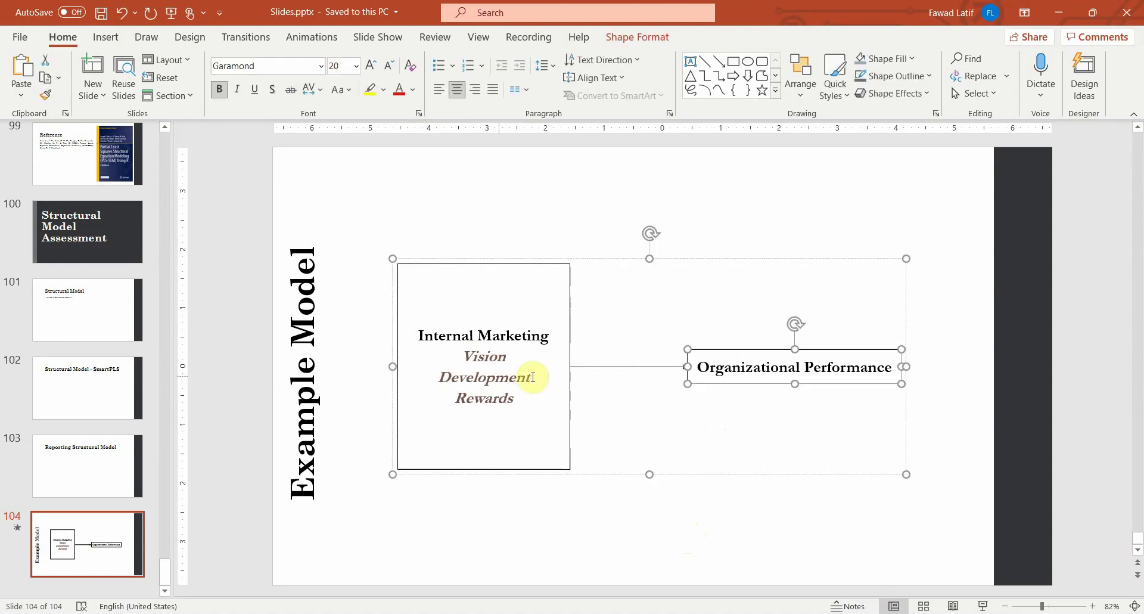
{"action": "left_click", "coordinate": [469, 354]}
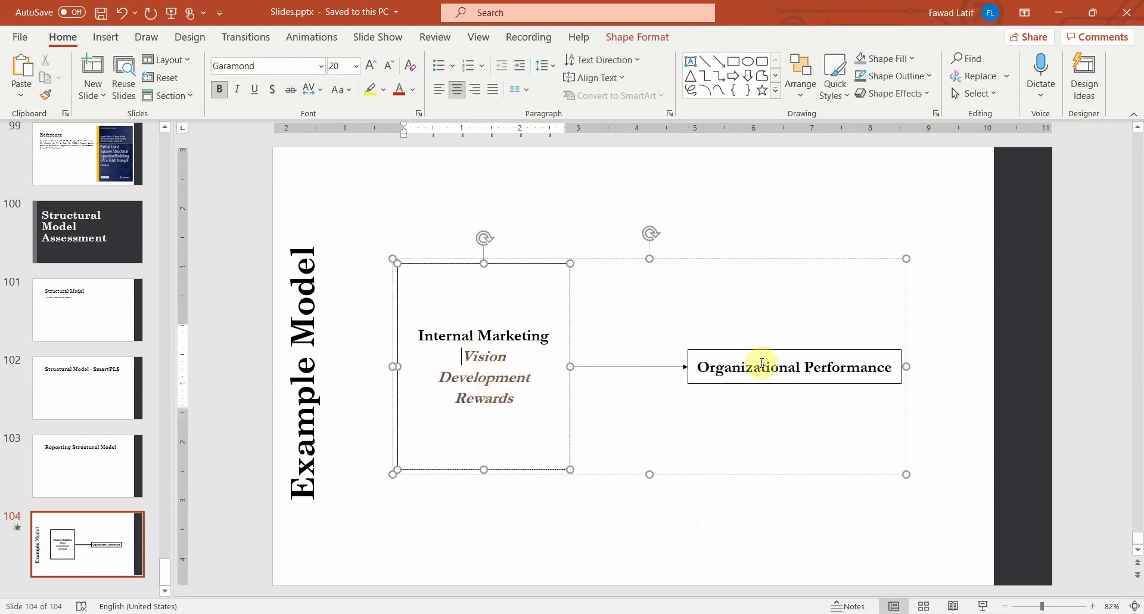
{"action": "left_click", "coordinate": [725, 499]}
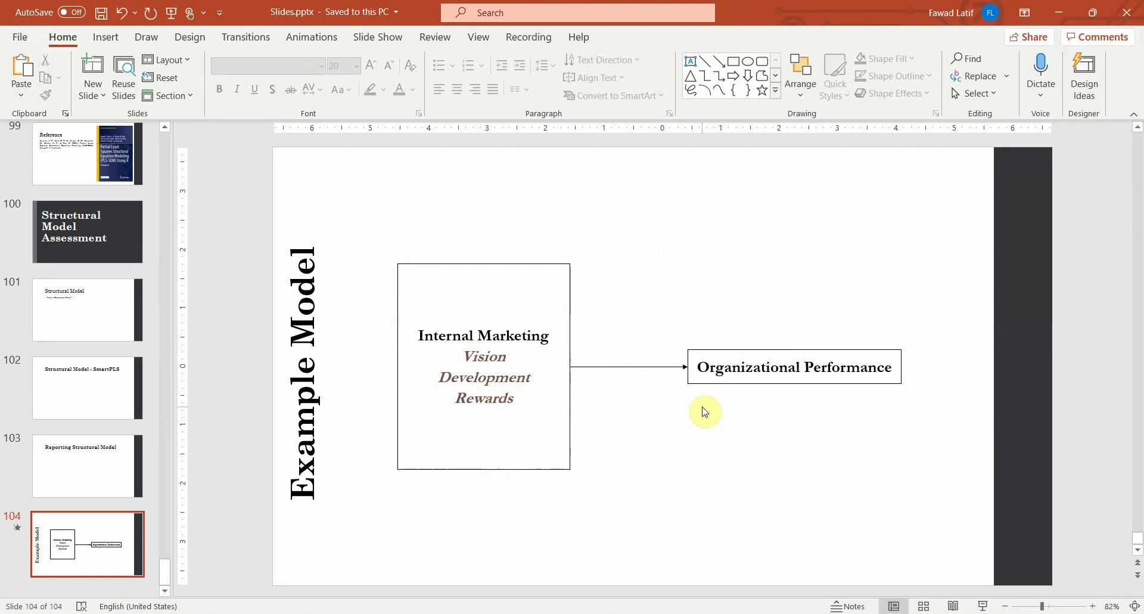
{"action": "left_click", "coordinate": [485, 352]}
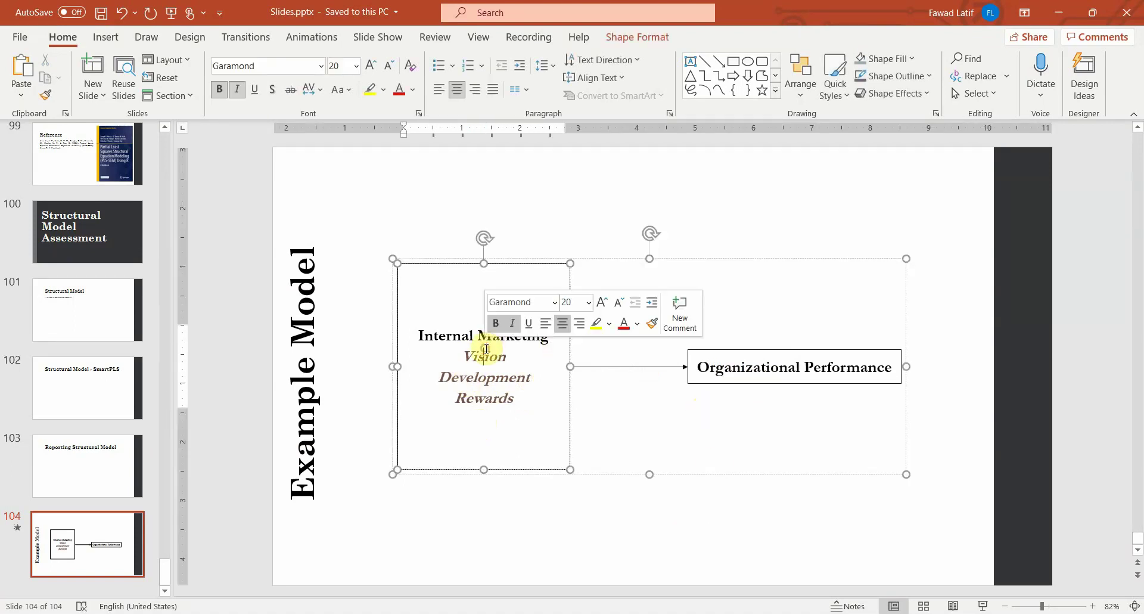
- Switch to SmartPLS and inspect the VIS, DEV, REW and OP constructs and their indicators in the HO Ref-For model
{"action": "left_click", "coordinate": [655, 612]}
{"action": "left_click", "coordinate": [419, 181]}
{"action": "left_click", "coordinate": [397, 333]}
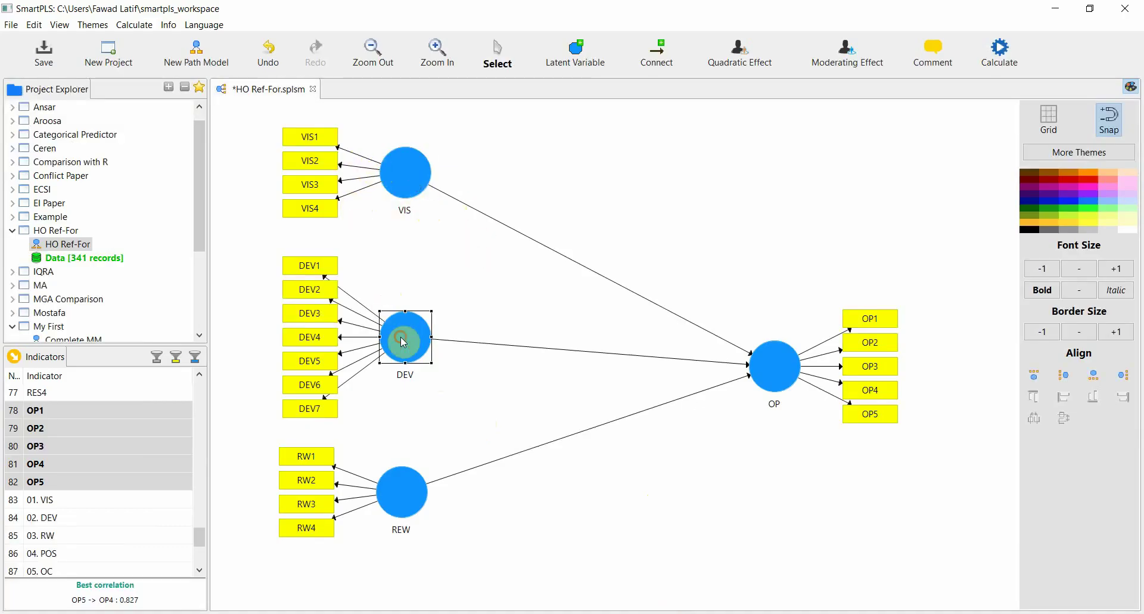
{"action": "left_click", "coordinate": [386, 491]}
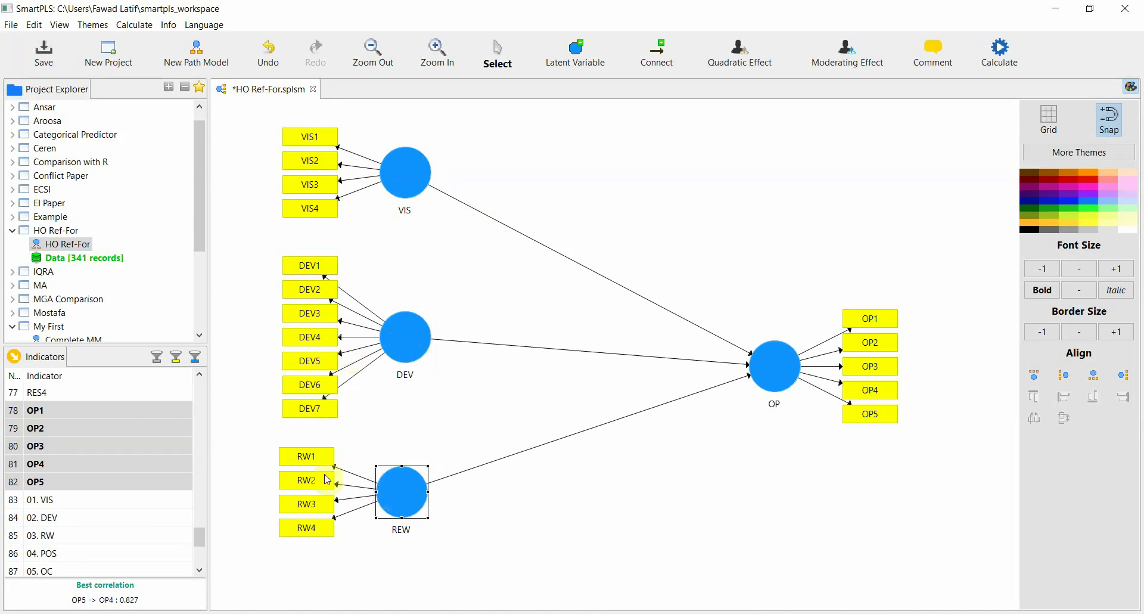
{"action": "left_click", "coordinate": [774, 381]}
{"action": "left_click", "coordinate": [838, 521]}
{"action": "left_click_drag", "start_coordinate": [242, 118], "coordinate": [947, 551]}
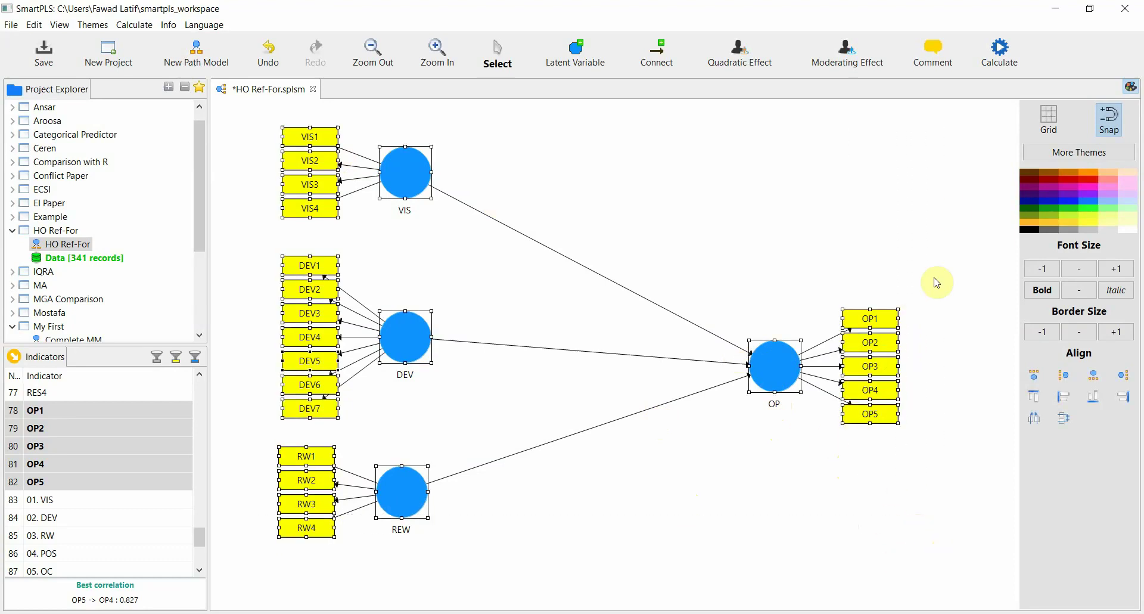
- Run the PLS Algorithm on the HO Ref-For model with its default settings and open the full report
{"action": "left_click", "coordinate": [955, 207]}
{"action": "left_click", "coordinate": [1007, 52]}
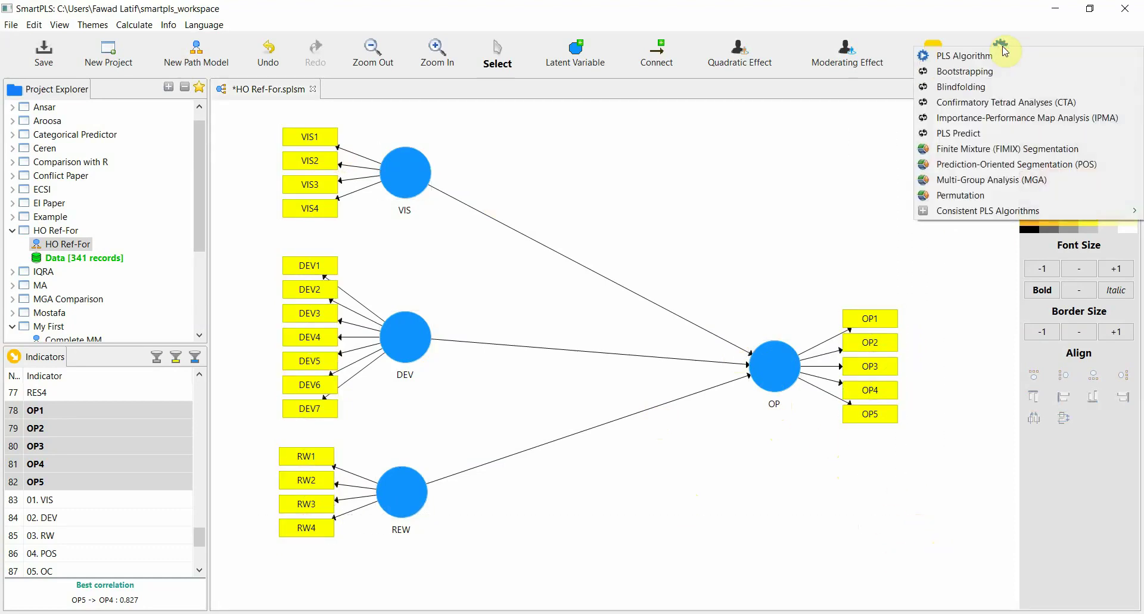
{"action": "left_click", "coordinate": [1005, 53]}
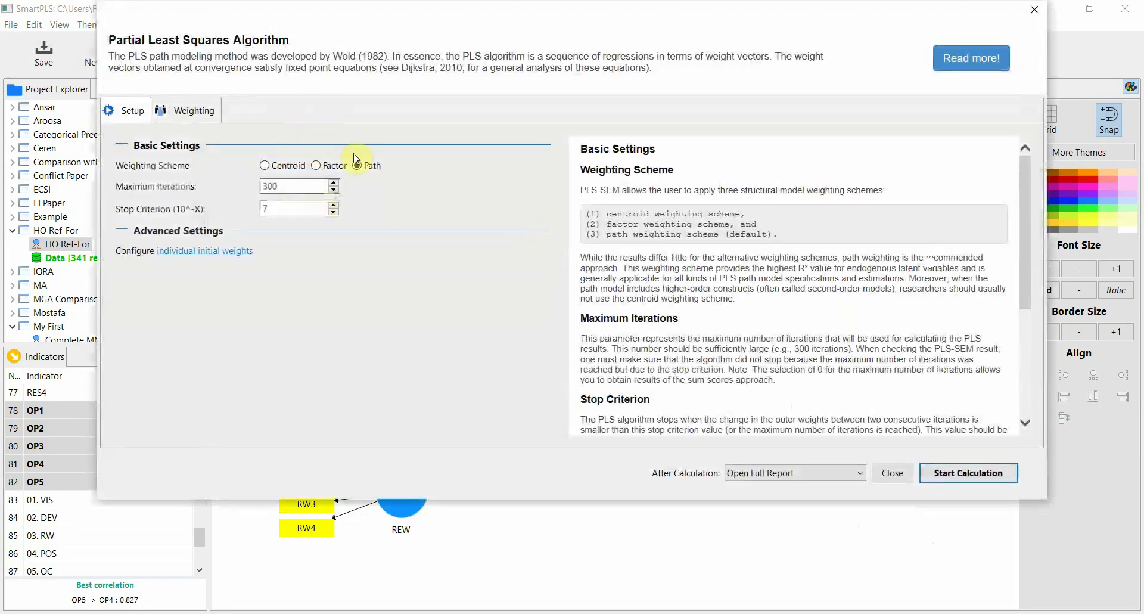
{"action": "left_click", "coordinate": [981, 477]}
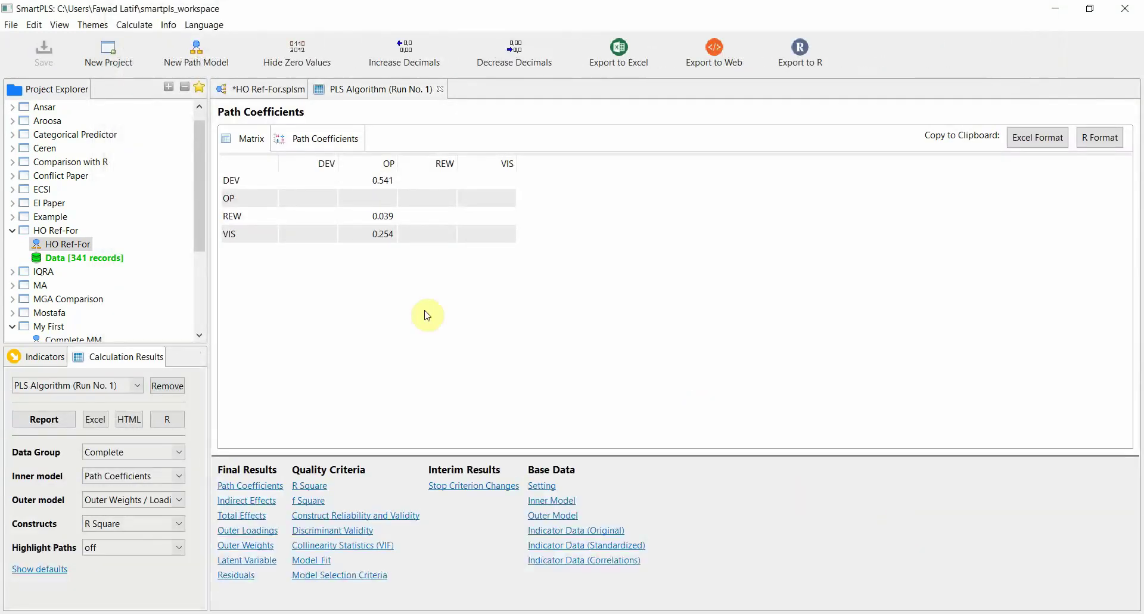
- Review the outer loadings and the construct reliability and validity results, widening the Average Variance Extracted (AVE) column to show its full heading
{"action": "left_click", "coordinate": [274, 532]}
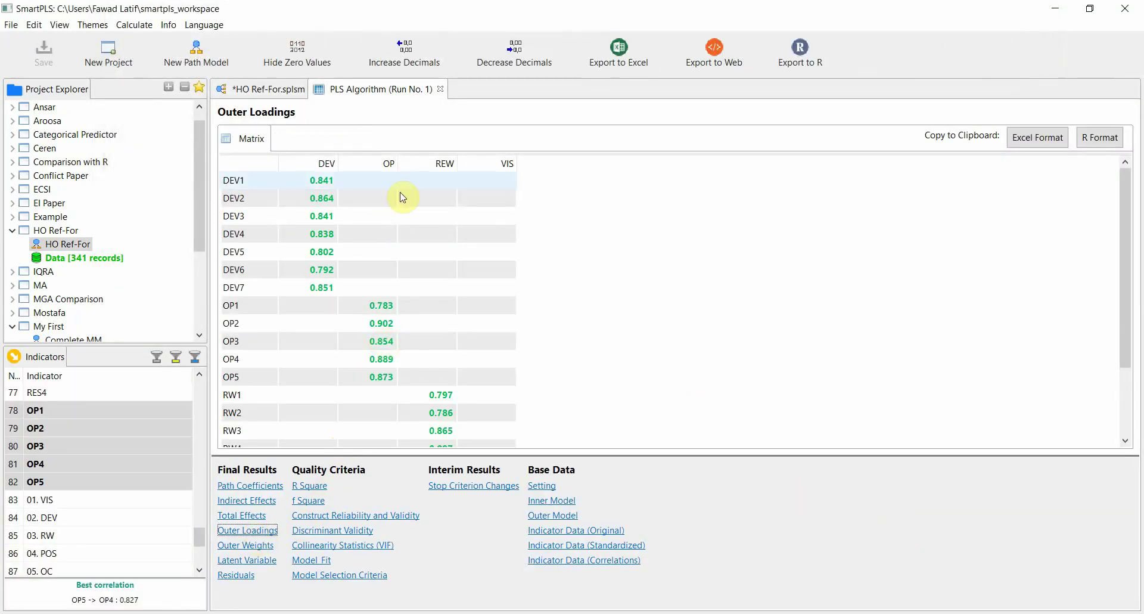
{"action": "scroll", "coordinate": [342, 217], "scroll_direction": "up", "scroll_amount": 2}
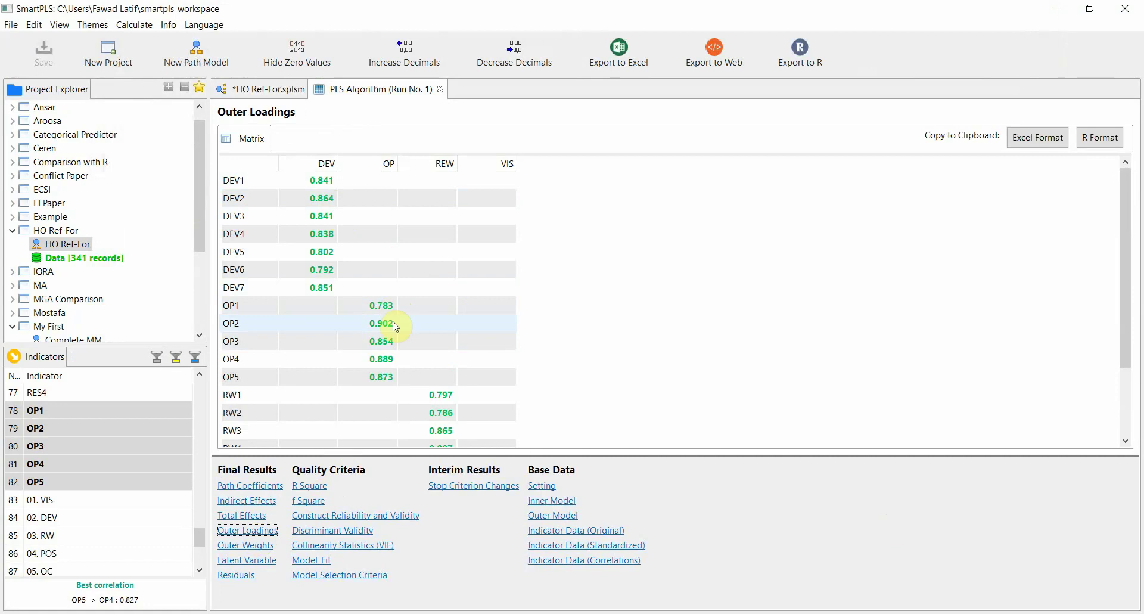
{"action": "left_click", "coordinate": [357, 516]}
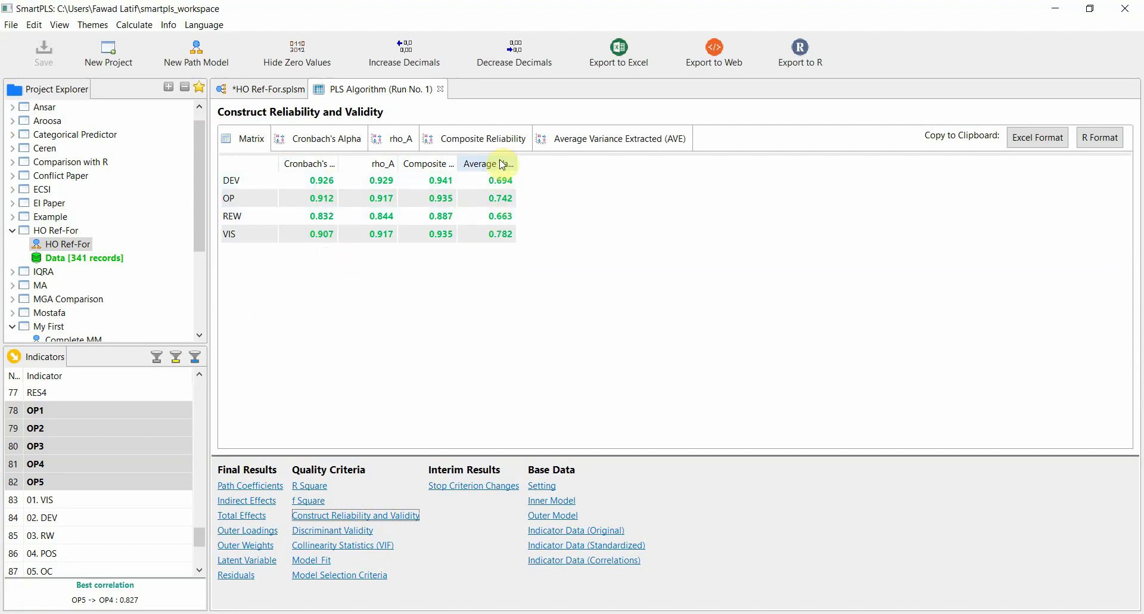
{"action": "left_click_drag", "start_coordinate": [516, 162], "coordinate": [614, 163]}
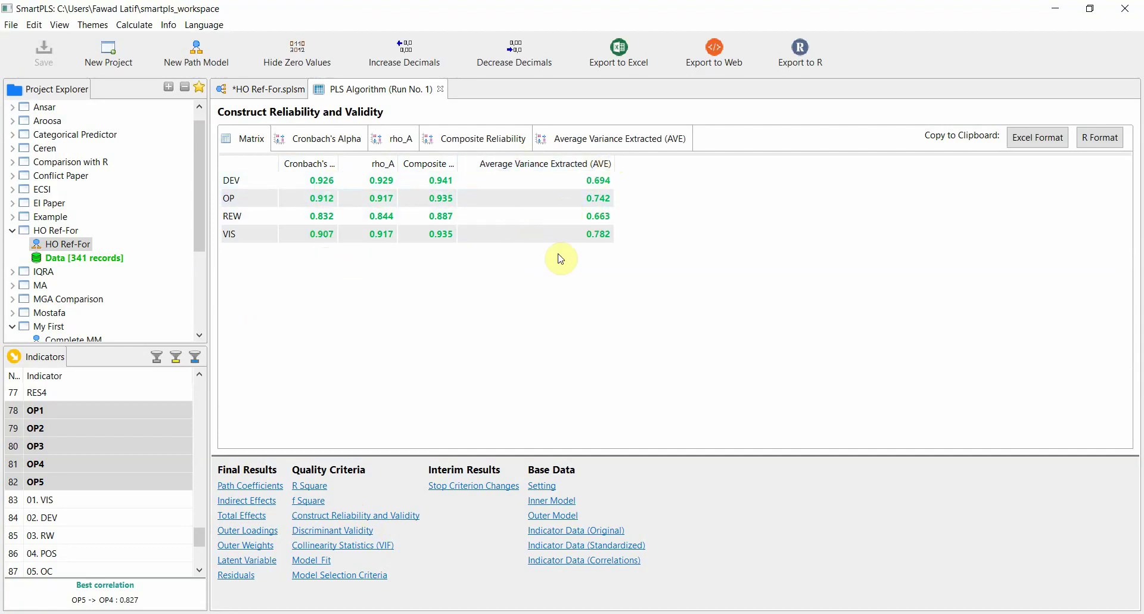
- Check discriminant validity using the Heterotrait-Monotrait Ratio (HTMT) and the Fornell-Larcker Criterion
{"action": "left_click", "coordinate": [340, 533]}
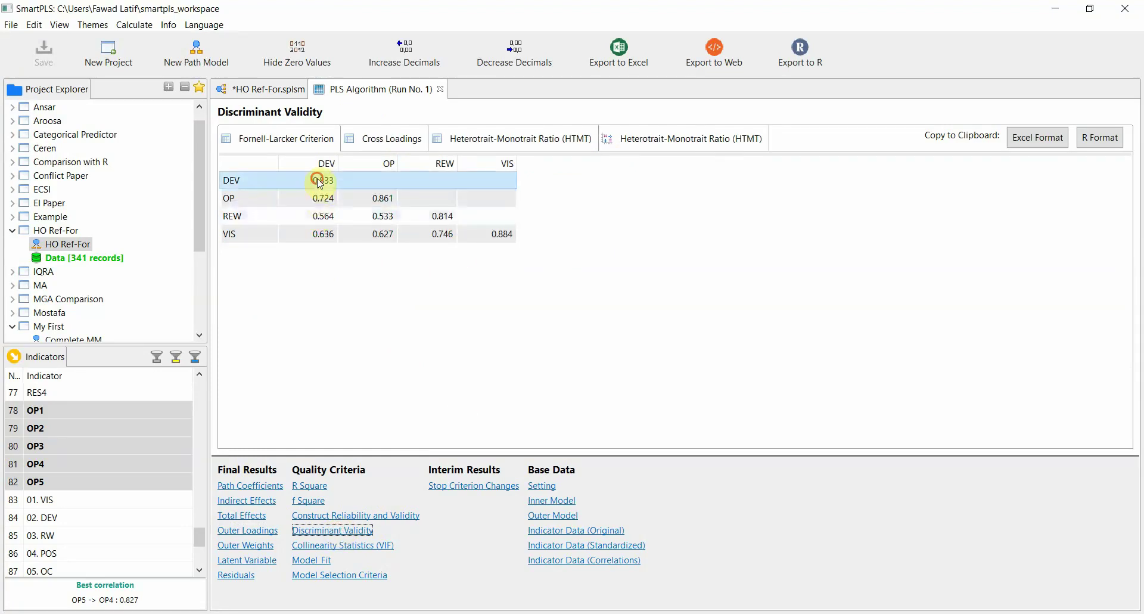
{"action": "left_click", "coordinate": [470, 141]}
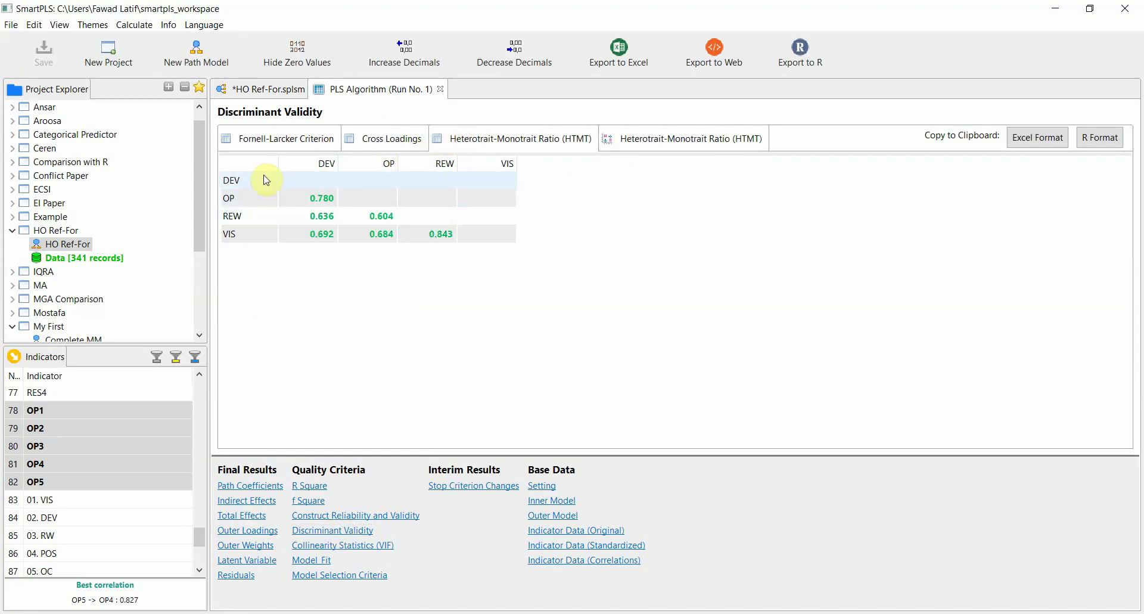
{"action": "left_click", "coordinate": [263, 141]}
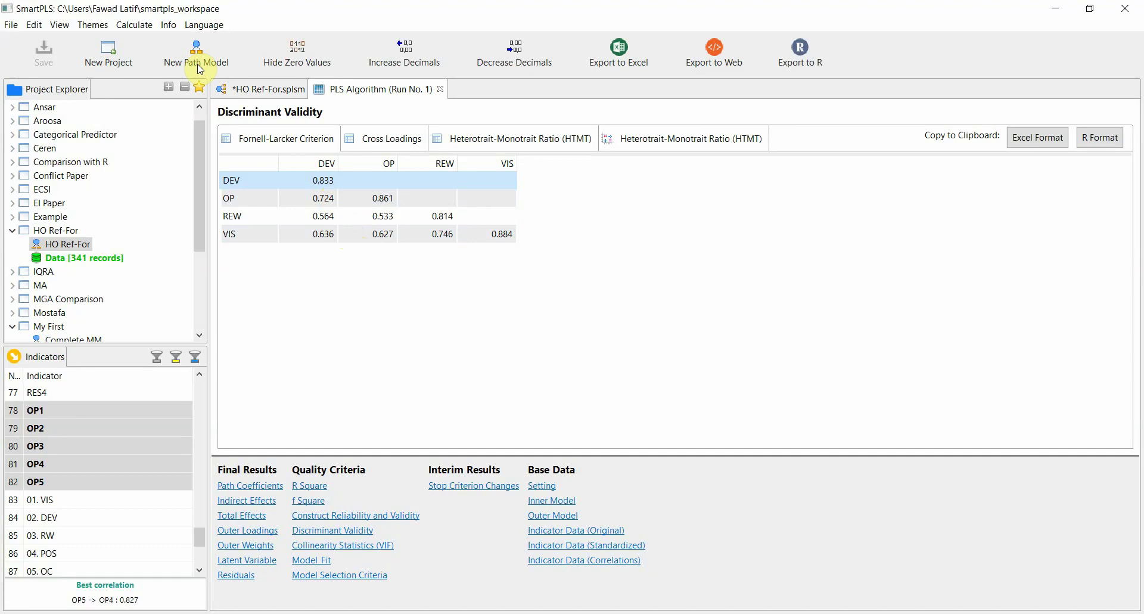
- Switch to the Word document Reporting HO Ref-Ref Measurement Model.docx and review the Measurement Model introduction at its beginning
{"action": "left_click", "coordinate": [249, 96]}
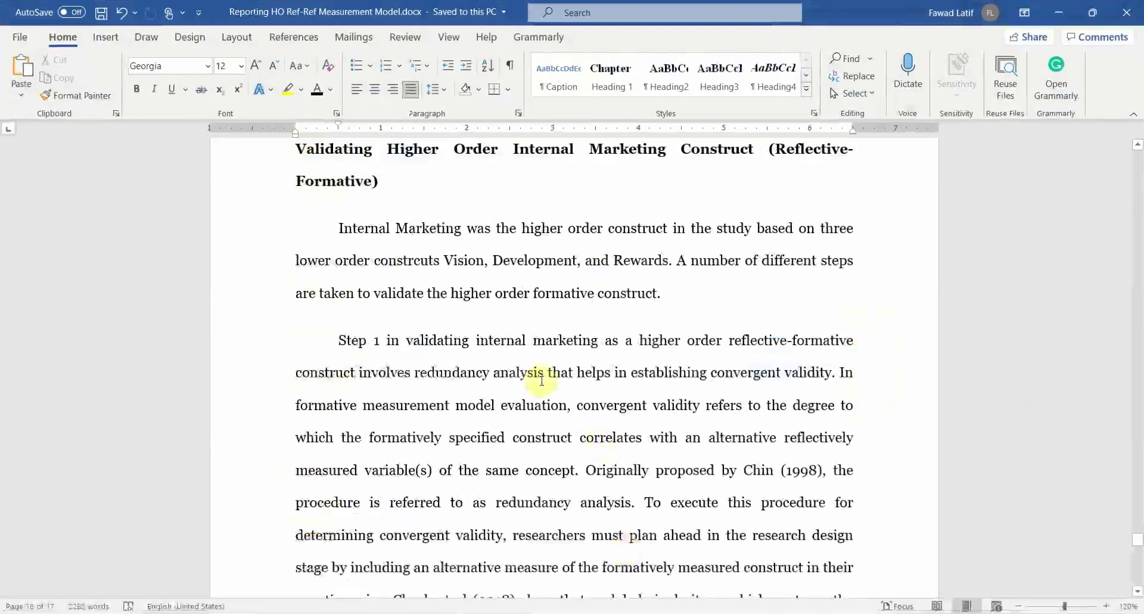
{"action": "scroll", "coordinate": [538, 382], "scroll_direction": "up", "scroll_amount": 10}
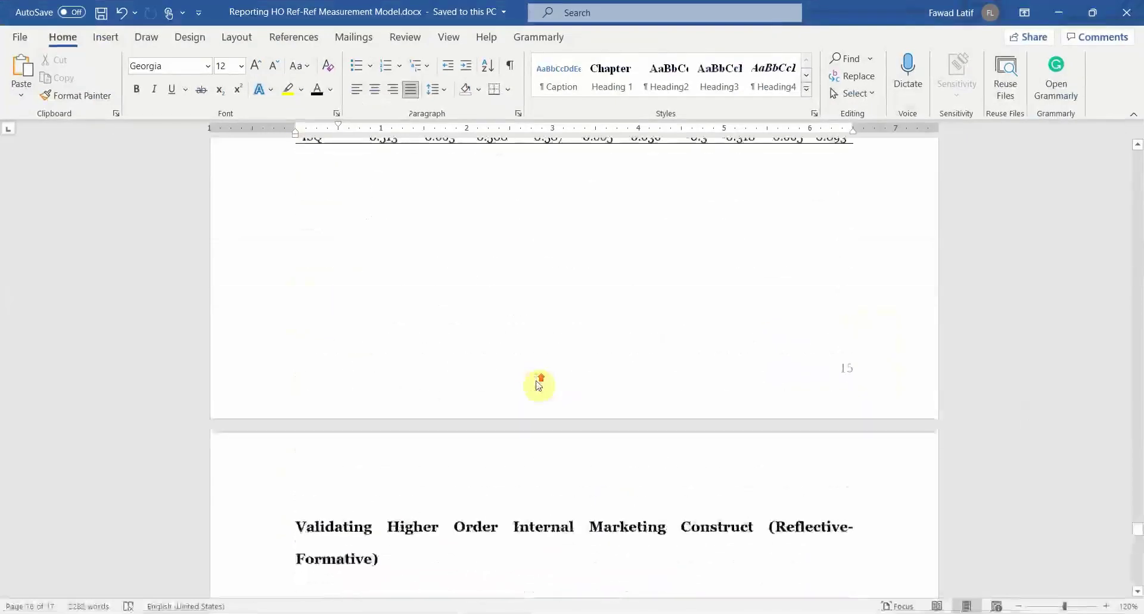
{"action": "scroll", "coordinate": [538, 381], "scroll_direction": "up", "scroll_amount": 5}
{"action": "left_click_drag", "start_coordinate": [1137, 512], "coordinate": [1137, 158]}
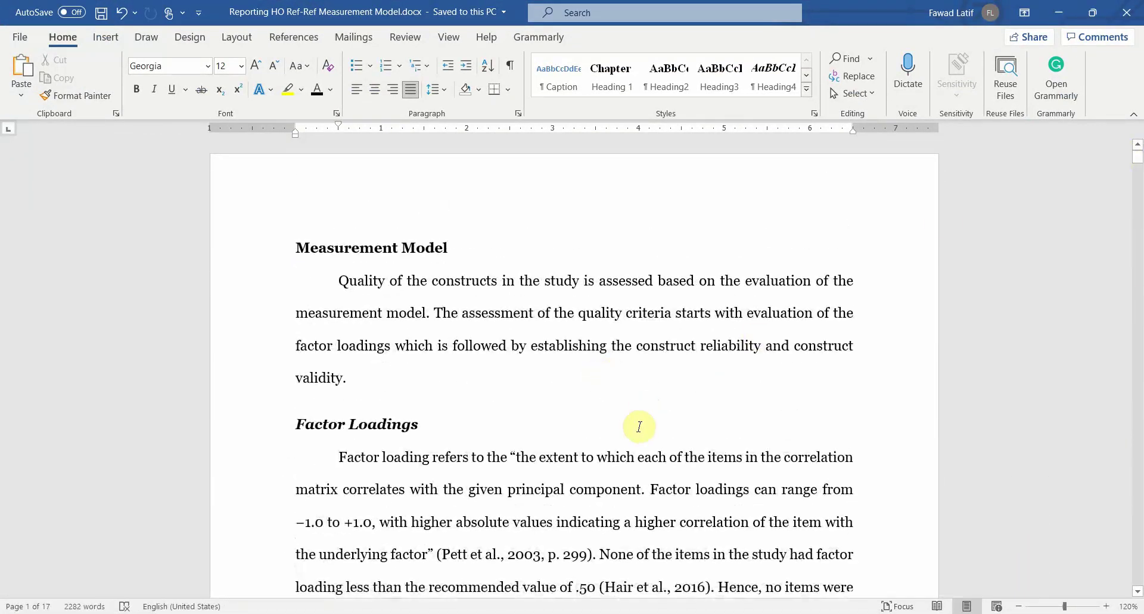
{"action": "scroll", "coordinate": [539, 372], "scroll_direction": "down", "scroll_amount": 1}
{"action": "scroll", "coordinate": [546, 373], "scroll_direction": "up", "scroll_amount": 1}
{"action": "left_click_drag", "start_coordinate": [286, 245], "coordinate": [468, 378]}
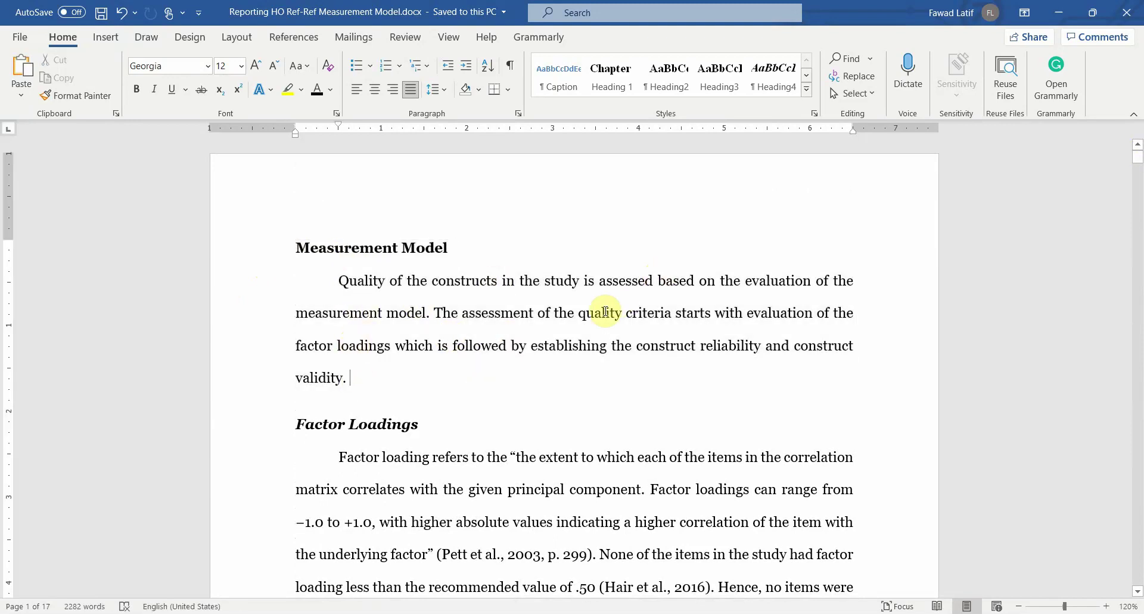
- Read the Factor Loadings section, including the −1.0 to +1.0 range, and examine the factor loadings in Table 1
{"action": "scroll", "coordinate": [600, 311], "scroll_direction": "down", "scroll_amount": 3}
{"action": "left_click_drag", "start_coordinate": [292, 211], "coordinate": [741, 403]}
{"action": "left_click", "coordinate": [429, 308]}
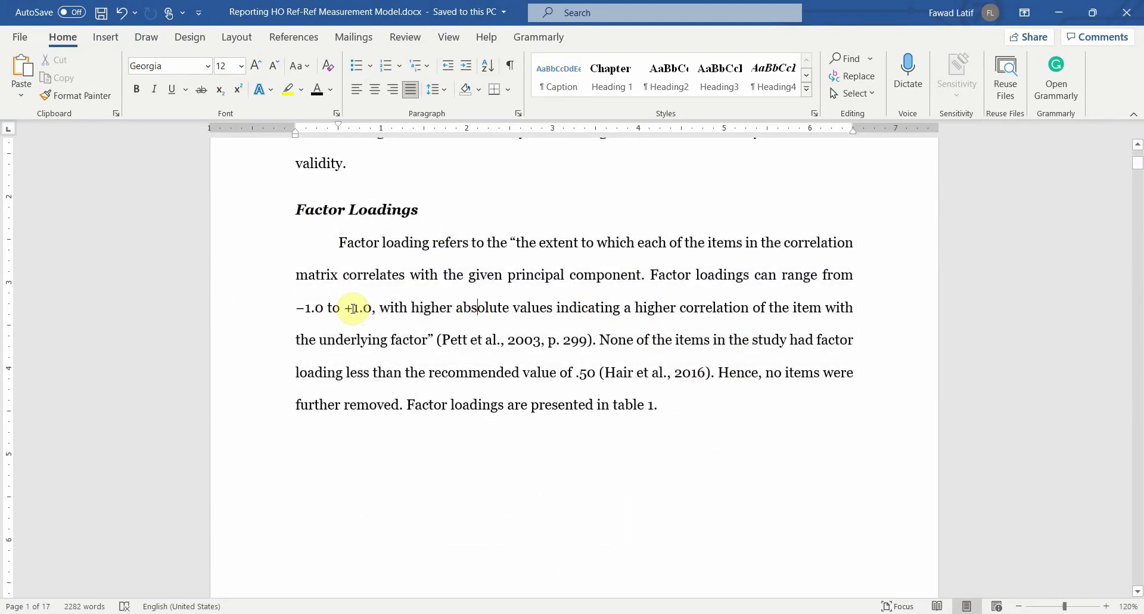
{"action": "left_click_drag", "start_coordinate": [297, 307], "coordinate": [378, 308]}
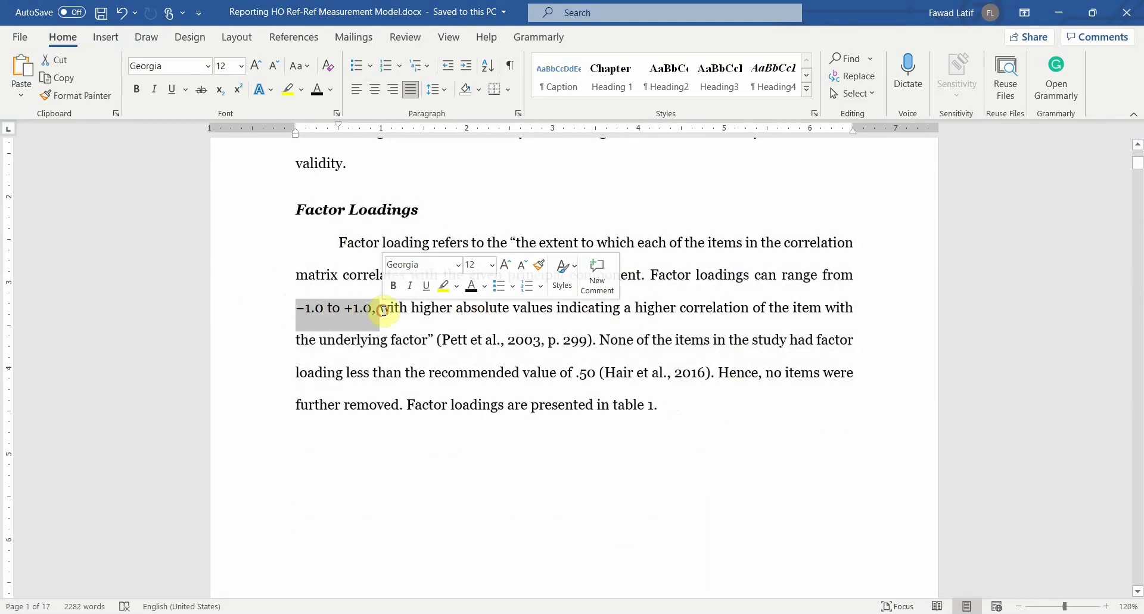
{"action": "left_click", "coordinate": [590, 364]}
{"action": "scroll", "coordinate": [638, 366], "scroll_direction": "down", "scroll_amount": 10}
{"action": "scroll", "coordinate": [641, 369], "scroll_direction": "up", "scroll_amount": 3}
{"action": "scroll", "coordinate": [640, 369], "scroll_direction": "down", "scroll_amount": 4}
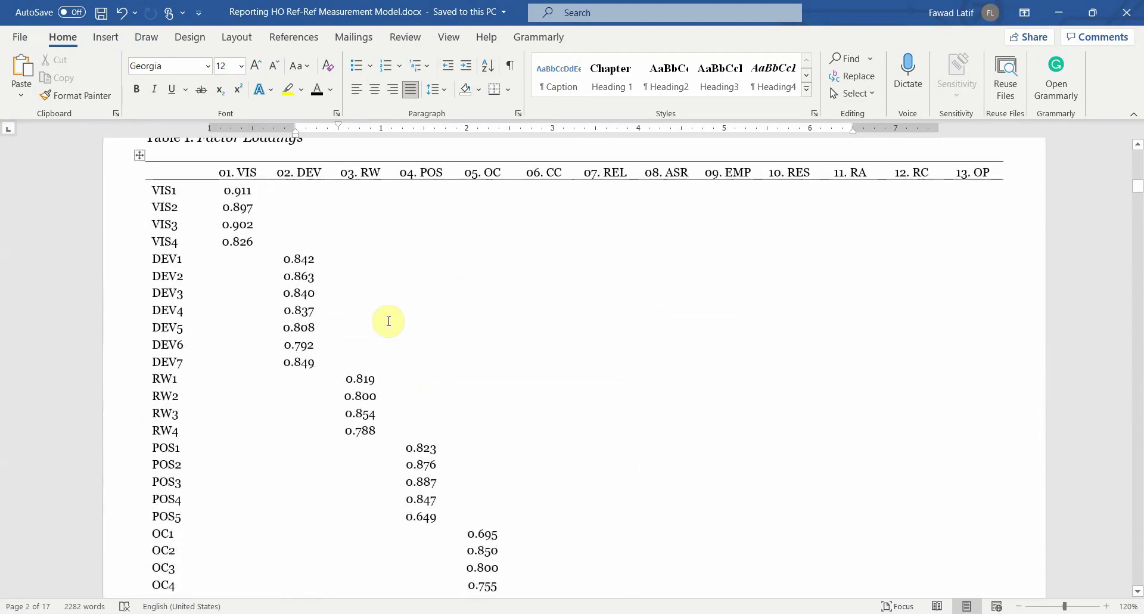
- Switch to the Data.csv workbook in Excel and add a blank worksheet
{"action": "key", "text": "alt+Tab"}
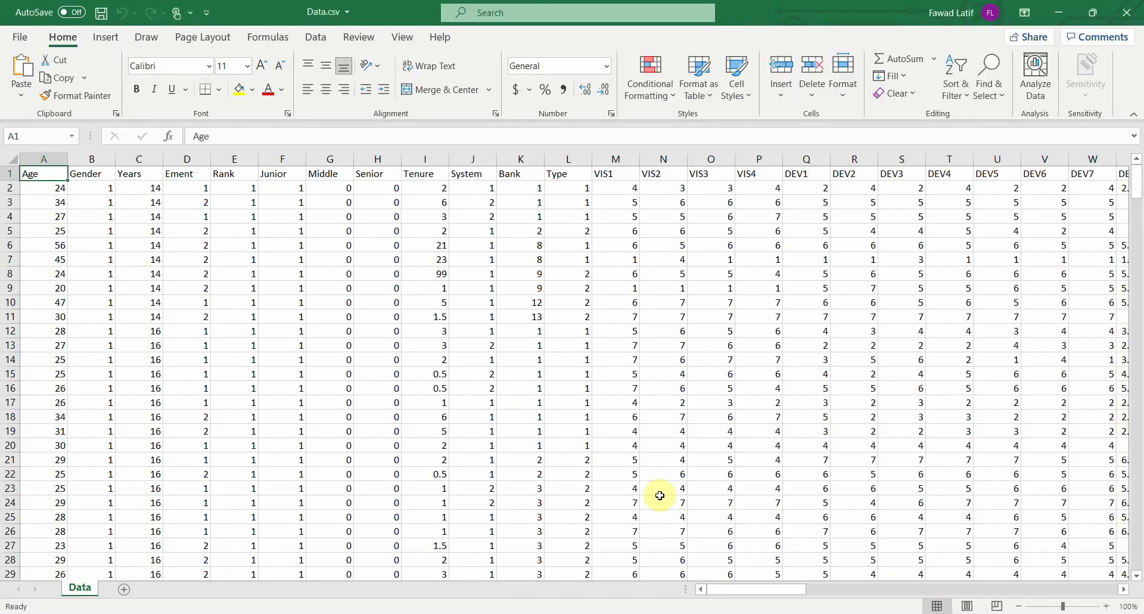
{"action": "left_click", "coordinate": [125, 587]}
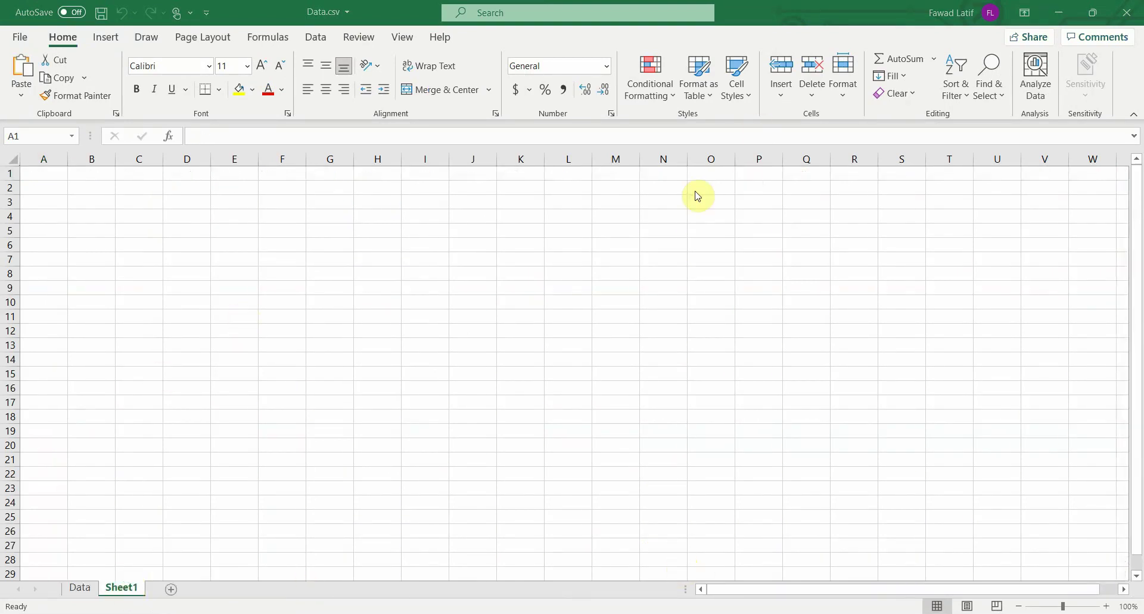
- Copy the Outer Loadings matrix from the SmartPLS PLS Algorithm report in Excel format and paste it at A1 of Sheet1 in Data.csv
{"action": "key", "text": "alt+Tab"}
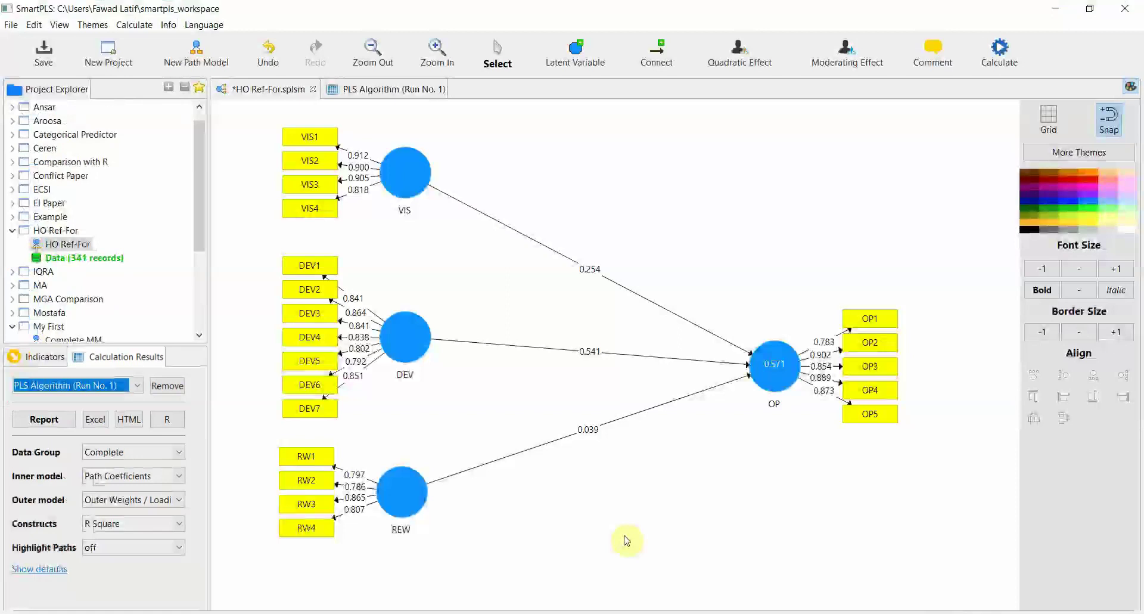
{"action": "left_click", "coordinate": [333, 90]}
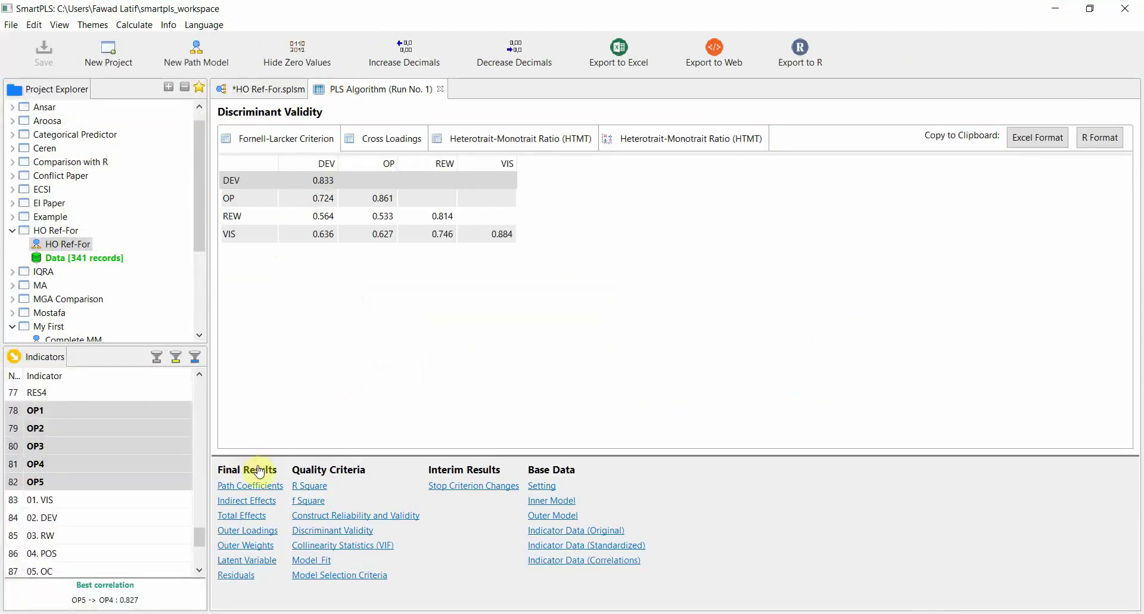
{"action": "left_click", "coordinate": [260, 535]}
{"action": "left_click", "coordinate": [1049, 139]}
{"action": "key", "text": "alt+Tab"}
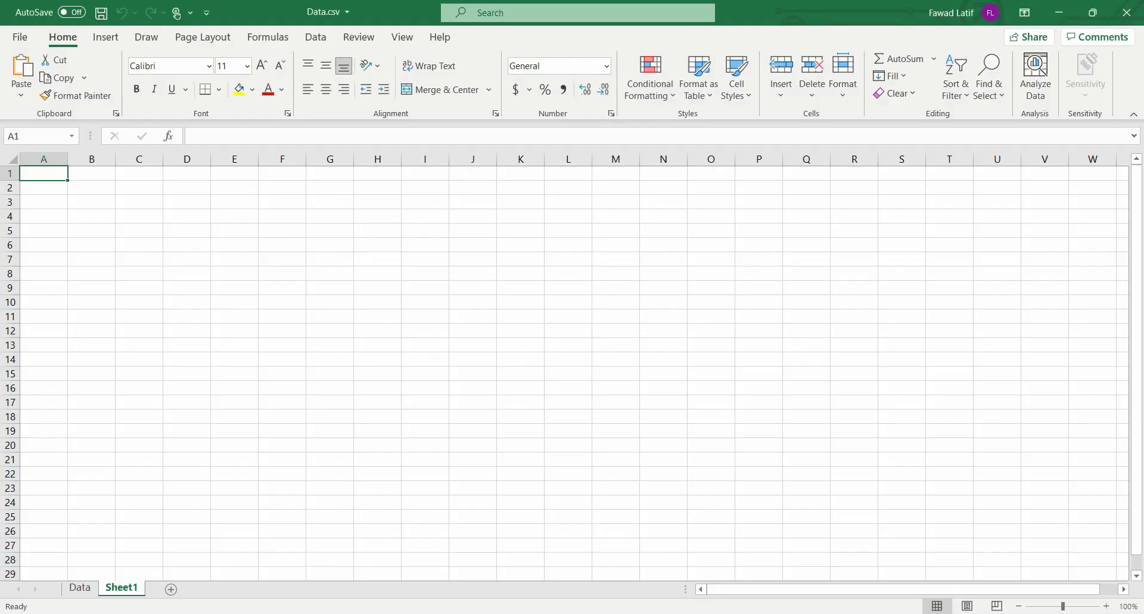
{"action": "key", "text": "ctrl+v"}
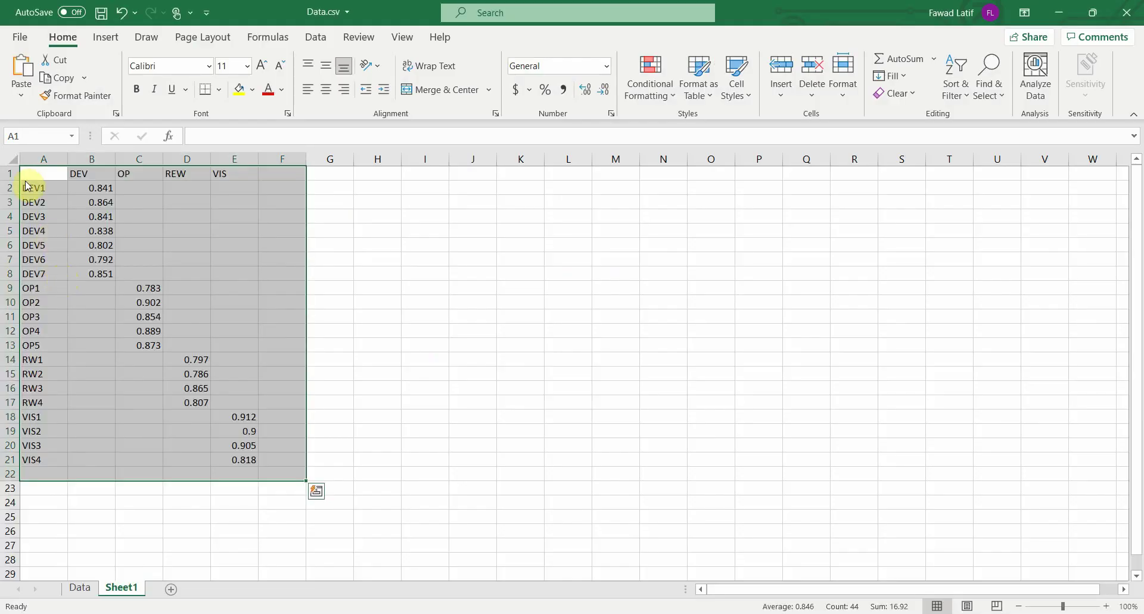
{"action": "left_click_drag", "start_coordinate": [35, 169], "coordinate": [262, 465]}
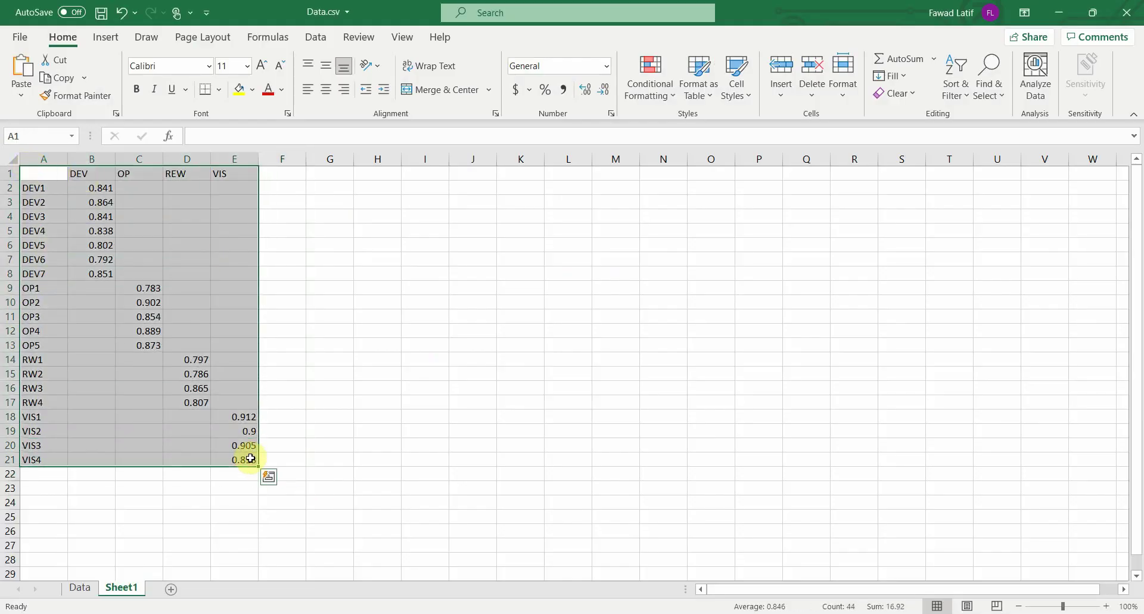
- Format the pasted loadings in B2:E22 as Number with three decimal places
{"action": "left_click", "coordinate": [205, 387]}
{"action": "left_click_drag", "start_coordinate": [93, 188], "coordinate": [238, 471]}
{"action": "right_click", "coordinate": [223, 400]}
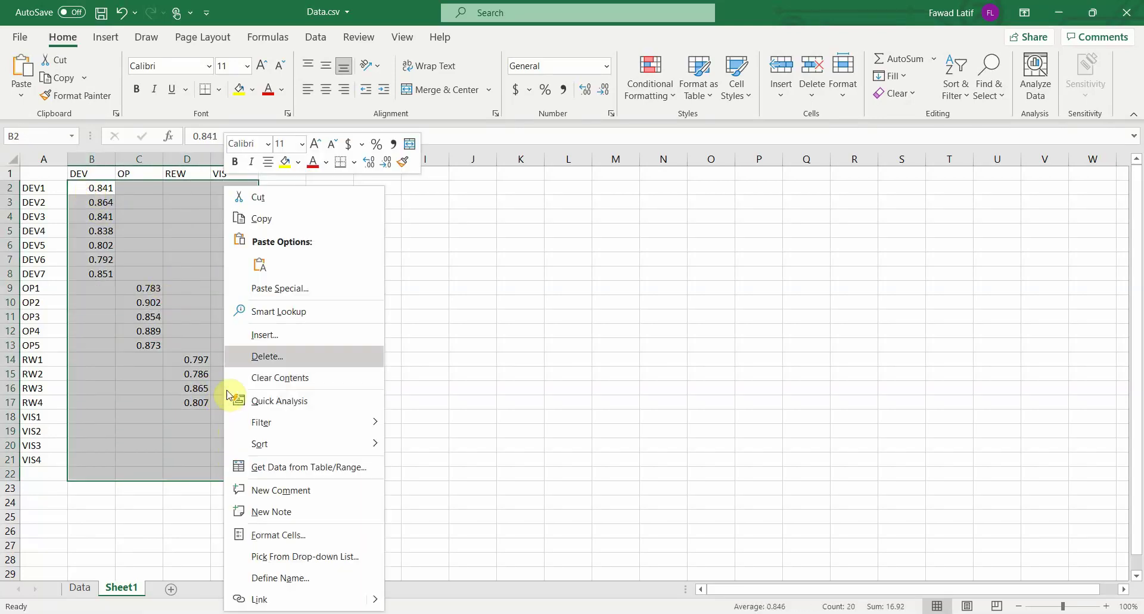
{"action": "left_click", "coordinate": [295, 529]}
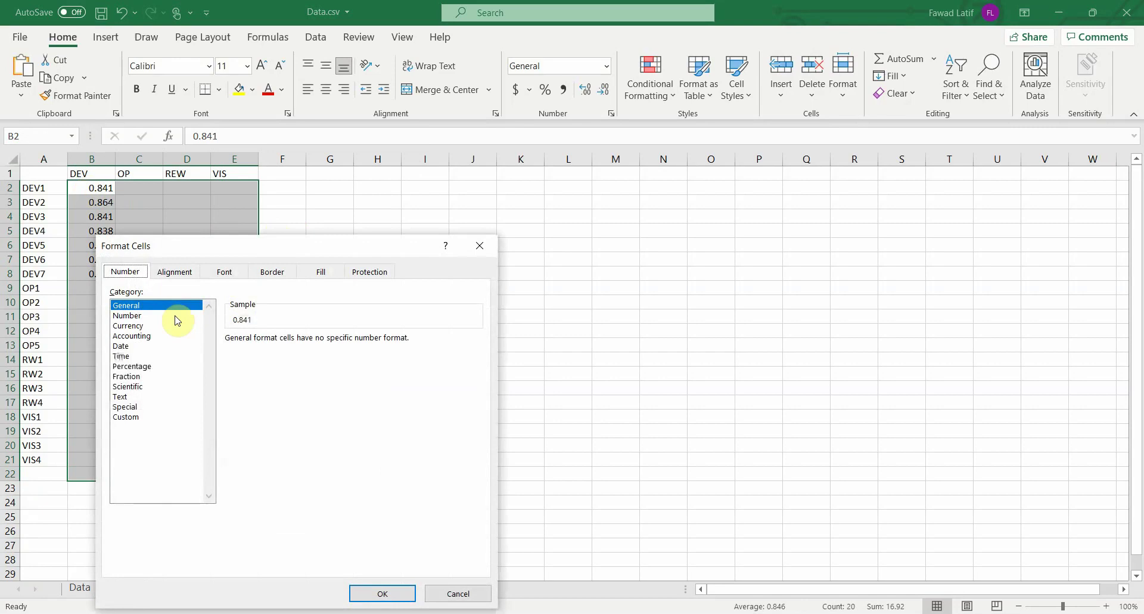
{"action": "left_click", "coordinate": [141, 316]}
{"action": "left_click", "coordinate": [330, 338]}
{"action": "left_click", "coordinate": [381, 593]}
{"action": "left_click", "coordinate": [92, 208]}
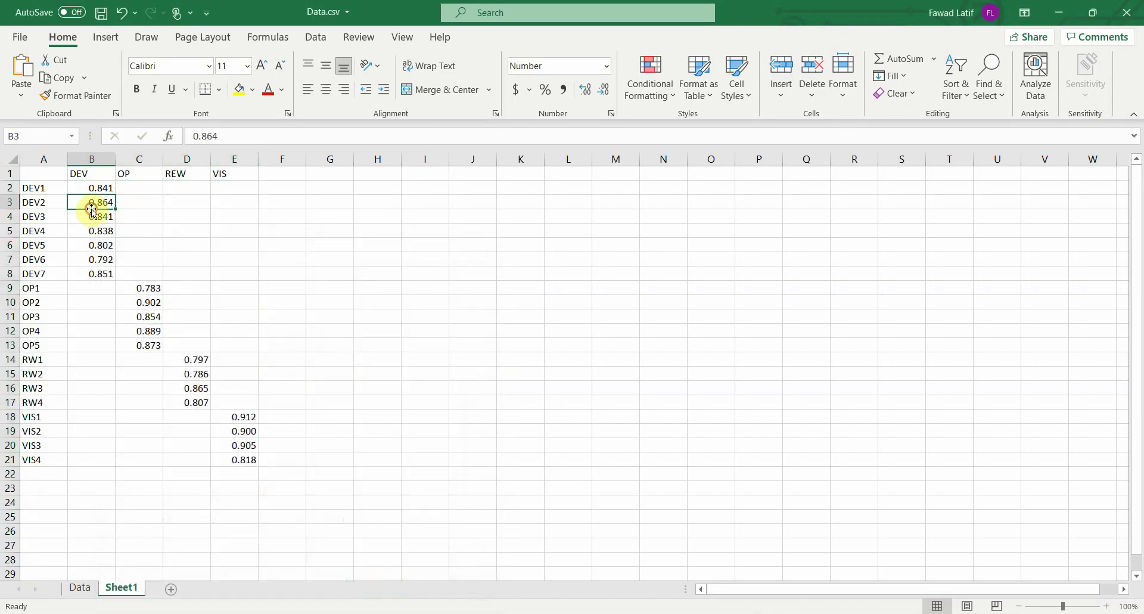
- Switch to the Word report and review the Factor Loadings text and Table 1 through to the Indicator Multicollinearity section
{"action": "key", "text": "alt+Tab"}
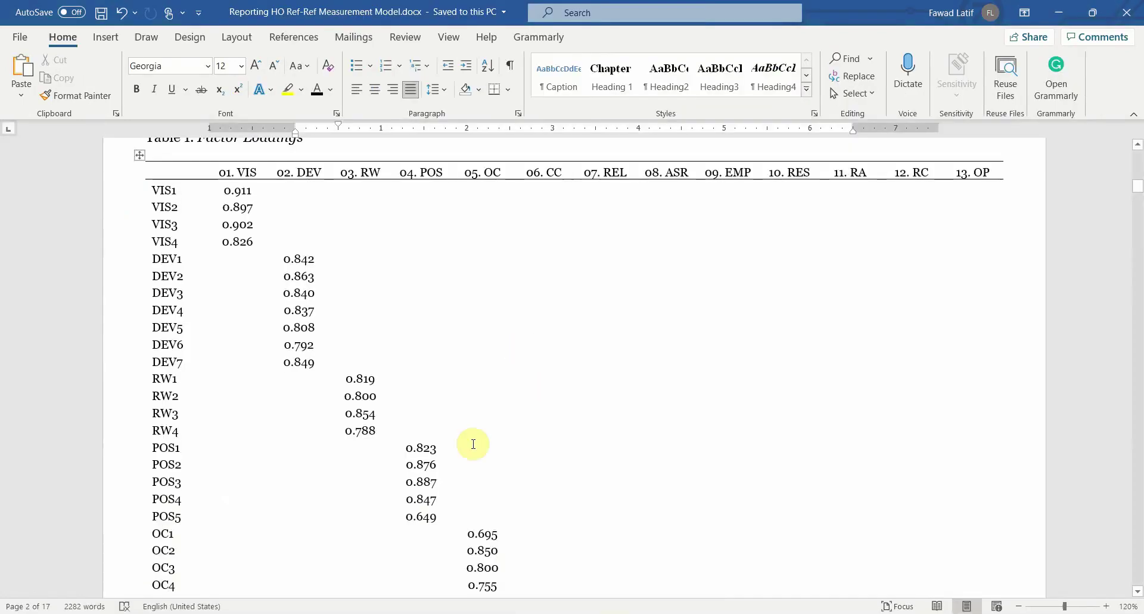
{"action": "scroll", "coordinate": [488, 279], "scroll_direction": "up", "scroll_amount": 10}
{"action": "scroll", "coordinate": [513, 447], "scroll_direction": "down", "scroll_amount": 3}
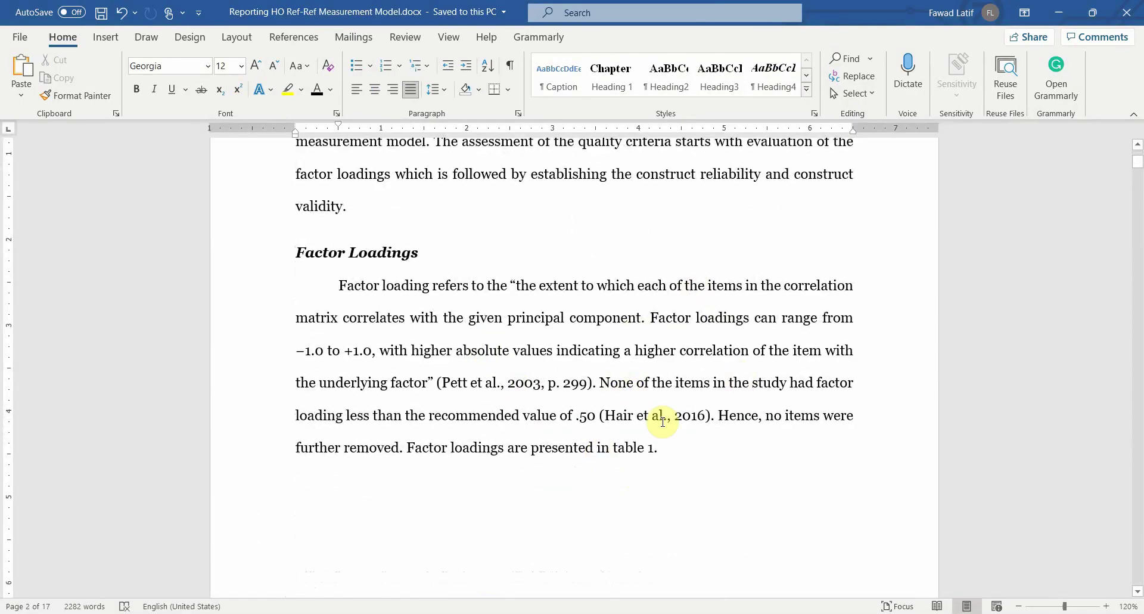
{"action": "scroll", "coordinate": [655, 405], "scroll_direction": "down", "scroll_amount": 10}
{"action": "scroll", "coordinate": [647, 376], "scroll_direction": "down", "scroll_amount": 17}
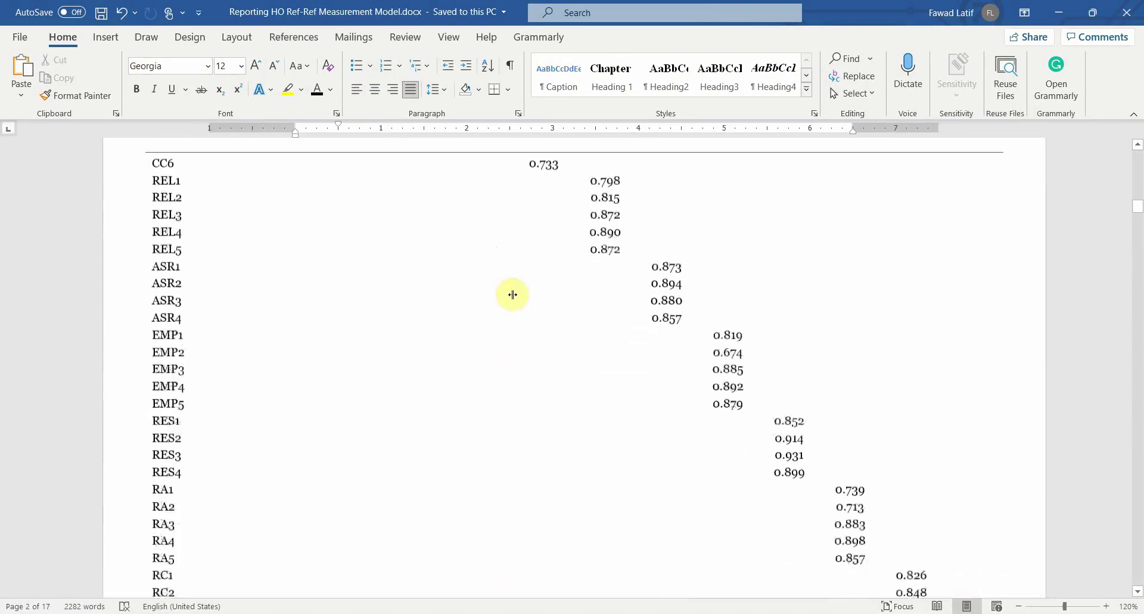
{"action": "scroll", "coordinate": [512, 295], "scroll_direction": "down", "scroll_amount": 15}
{"action": "scroll", "coordinate": [453, 238], "scroll_direction": "up", "scroll_amount": 4}
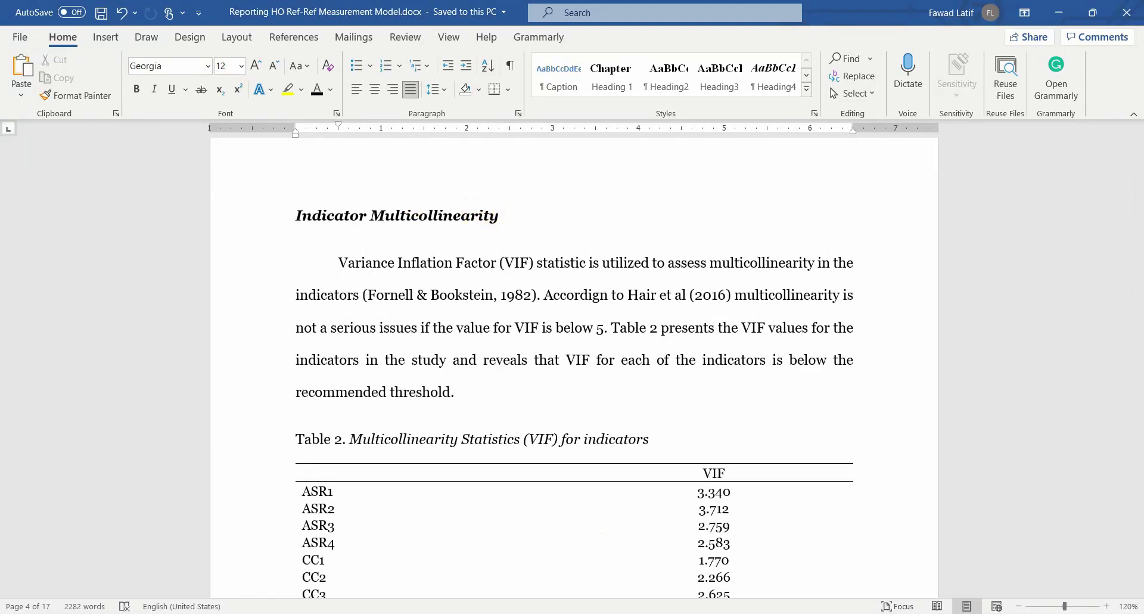
- Switch to SmartPLS and examine the Outer VIF Values in the Collinearity Statistics for all indicators
{"action": "key", "text": "alt+Tab"}
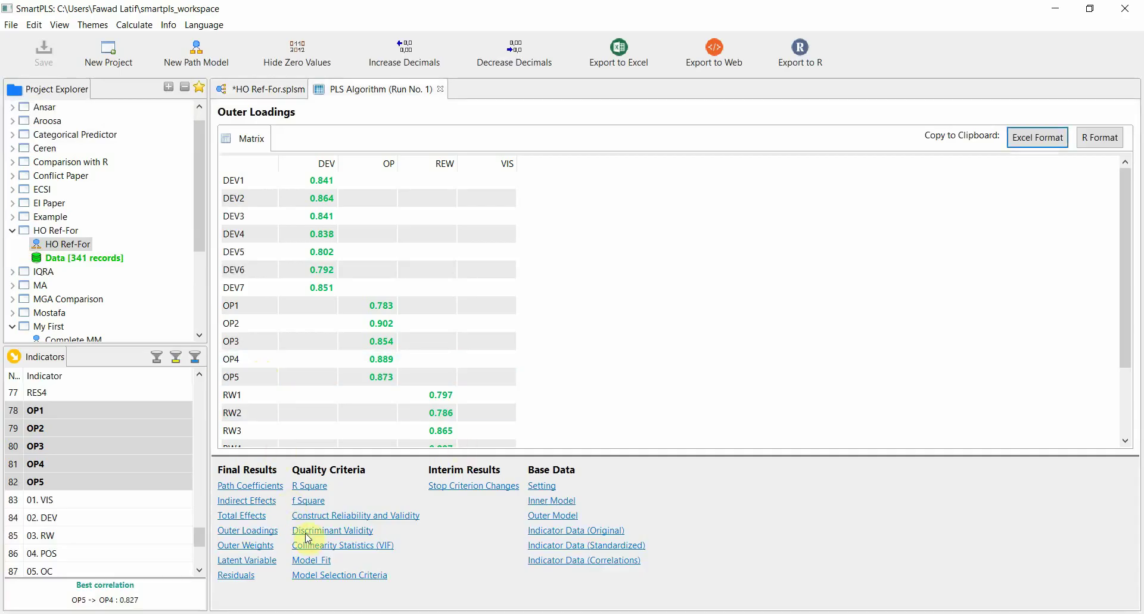
{"action": "left_click", "coordinate": [347, 546]}
{"action": "scroll", "coordinate": [322, 227], "scroll_direction": "down", "scroll_amount": 2}
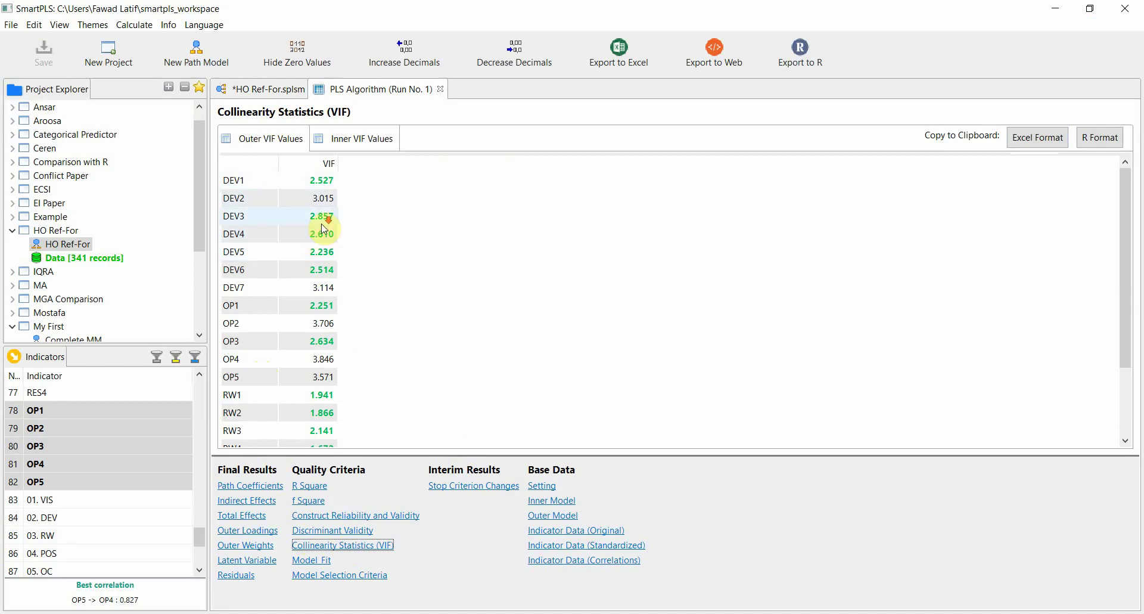
{"action": "scroll", "coordinate": [327, 221], "scroll_direction": "up", "scroll_amount": 2}
{"action": "scroll", "coordinate": [329, 304], "scroll_direction": "down", "scroll_amount": 2}
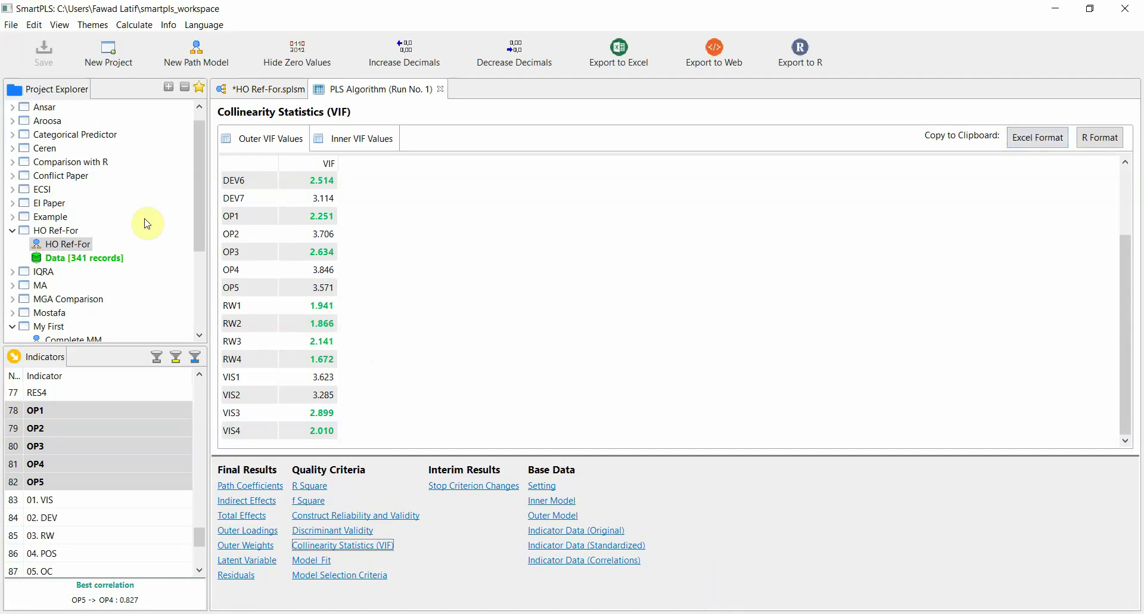
- Return to the Word report and read the Indicator Multicollinearity paragraph and the indicator VIF values in Table 2
{"action": "key", "text": "alt+Tab"}
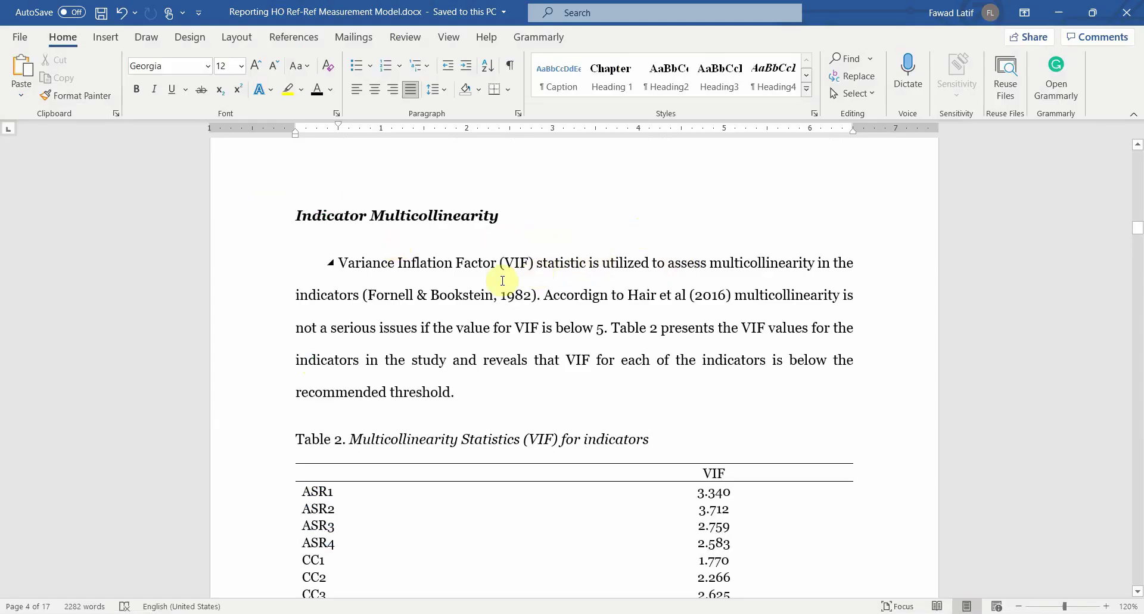
{"action": "scroll", "coordinate": [424, 271], "scroll_direction": "down", "scroll_amount": 3}
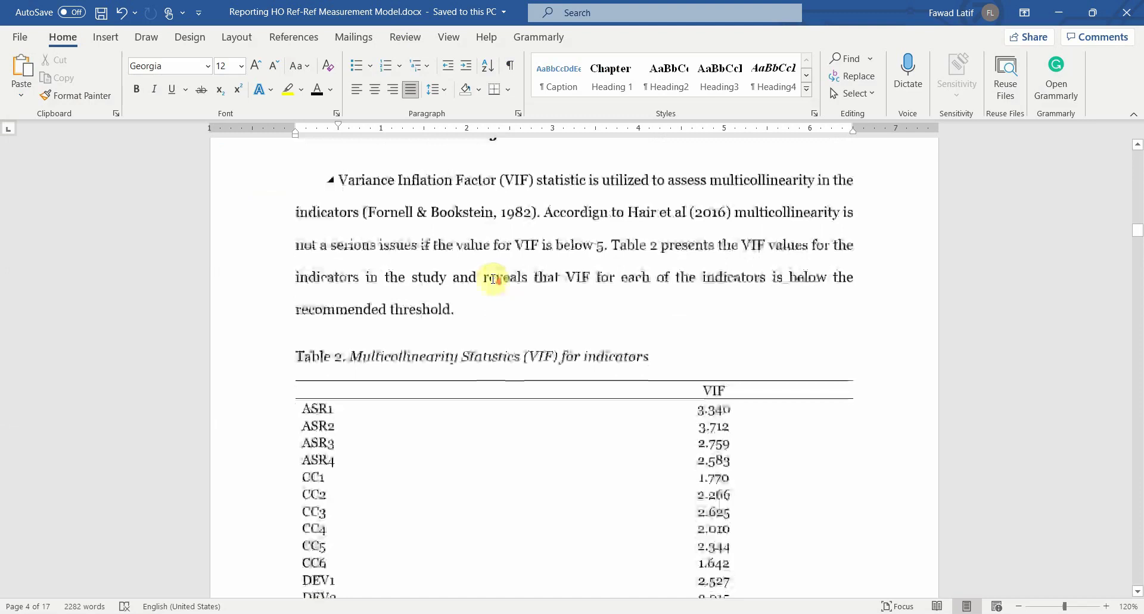
{"action": "left_click", "coordinate": [390, 209]}
{"action": "scroll", "coordinate": [390, 230], "scroll_direction": "up", "scroll_amount": 2}
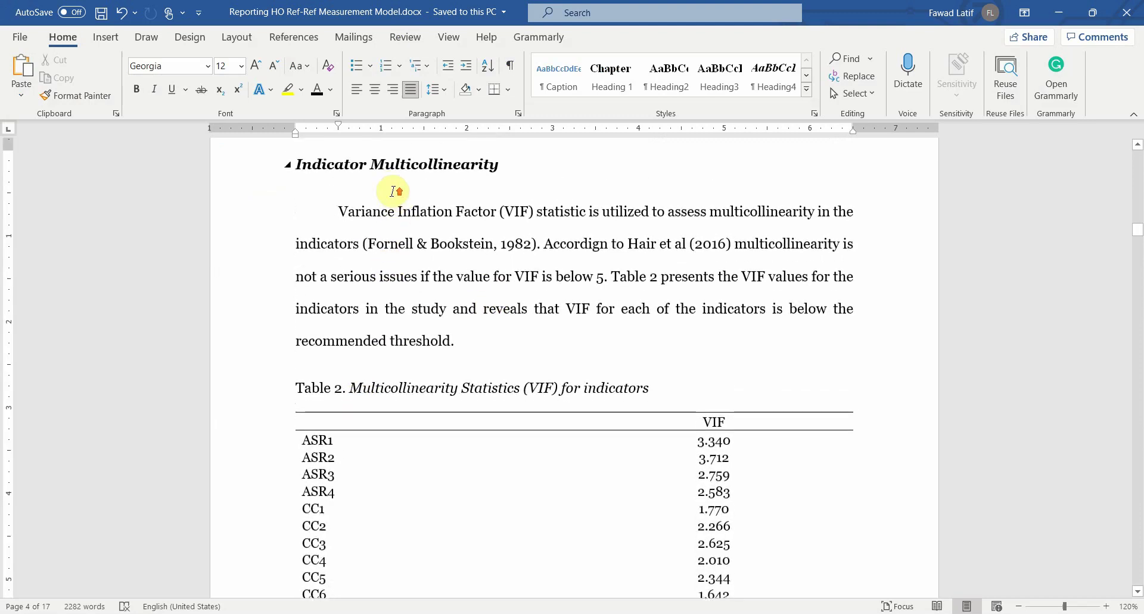
{"action": "left_click_drag", "start_coordinate": [337, 221], "coordinate": [529, 331]}
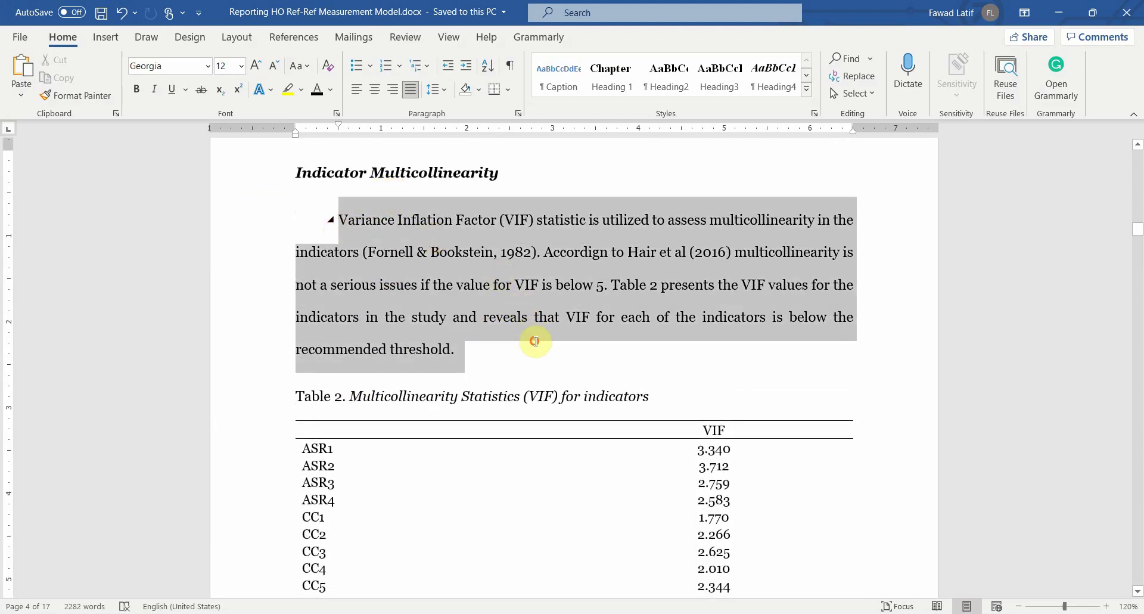
{"action": "left_click", "coordinate": [383, 282]}
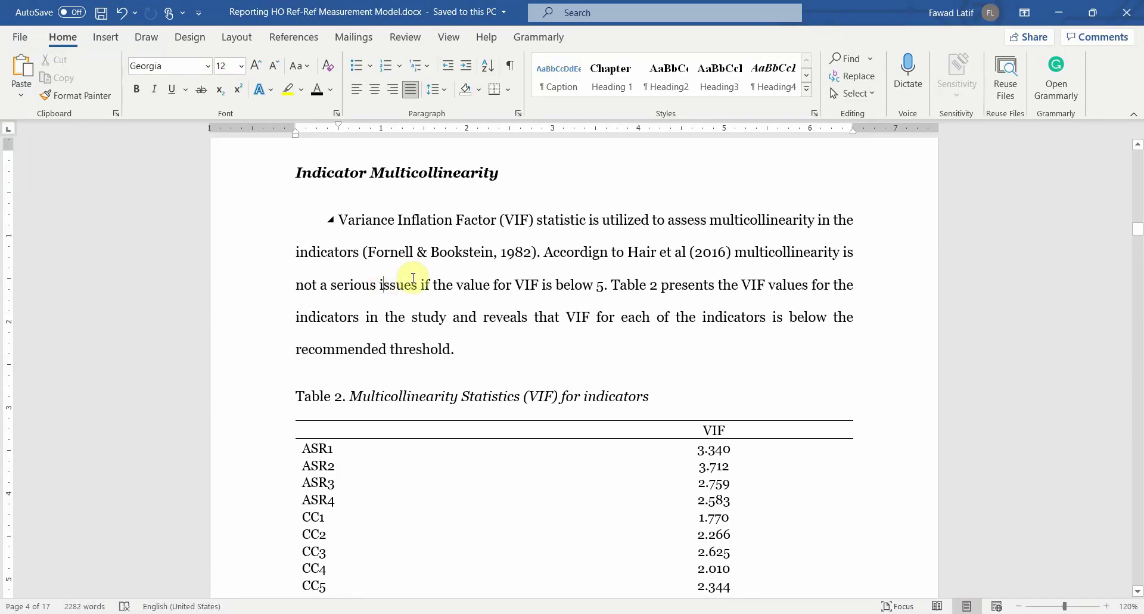
{"action": "scroll", "coordinate": [414, 277], "scroll_direction": "down", "scroll_amount": 20}
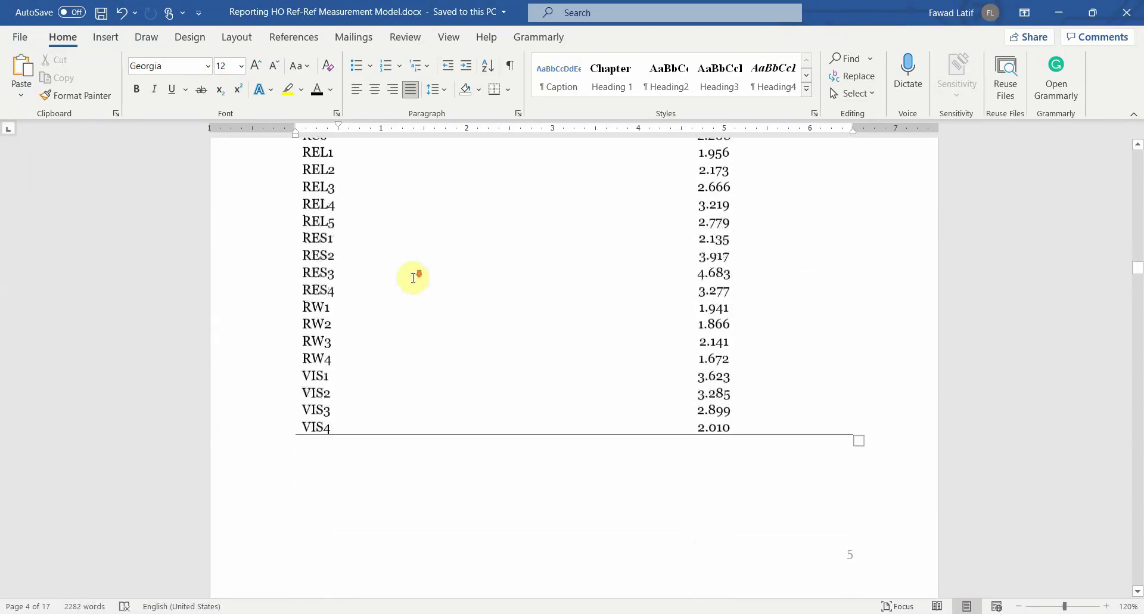
- Read the Reliability Analysis section, covering the definition of reliability and the Cronbach's Alpha and Composite Reliability reporting
{"action": "scroll", "coordinate": [418, 283], "scroll_direction": "down", "scroll_amount": 3}
{"action": "scroll", "coordinate": [304, 274], "scroll_direction": "up", "scroll_amount": 1}
{"action": "scroll", "coordinate": [279, 312], "scroll_direction": "down", "scroll_amount": 5}
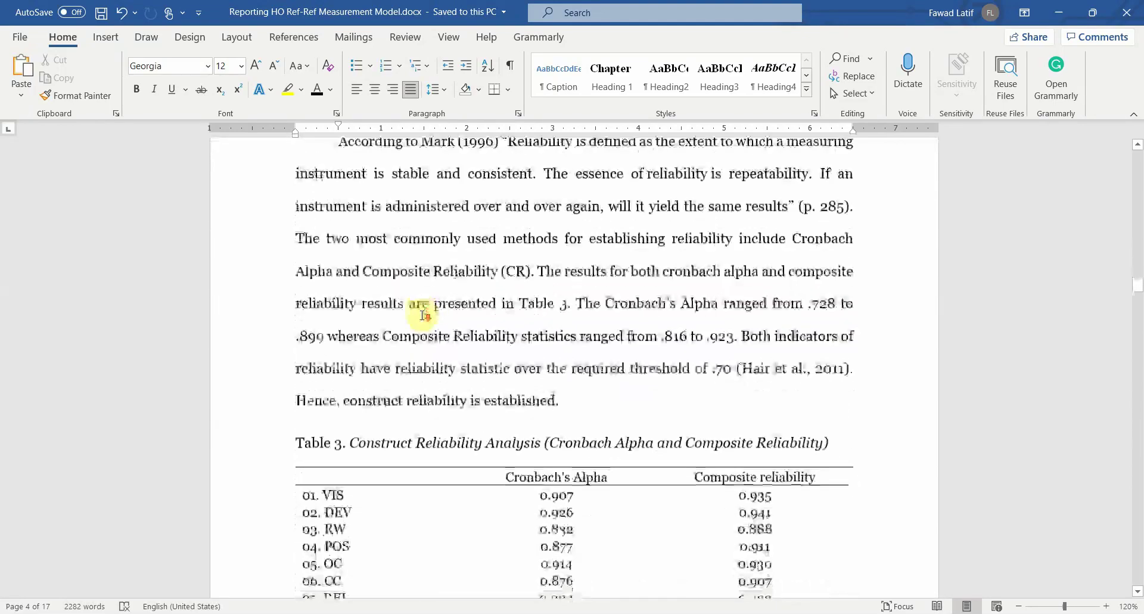
{"action": "scroll", "coordinate": [573, 422], "scroll_direction": "down", "scroll_amount": 3}
{"action": "scroll", "coordinate": [485, 424], "scroll_direction": "up", "scroll_amount": 6}
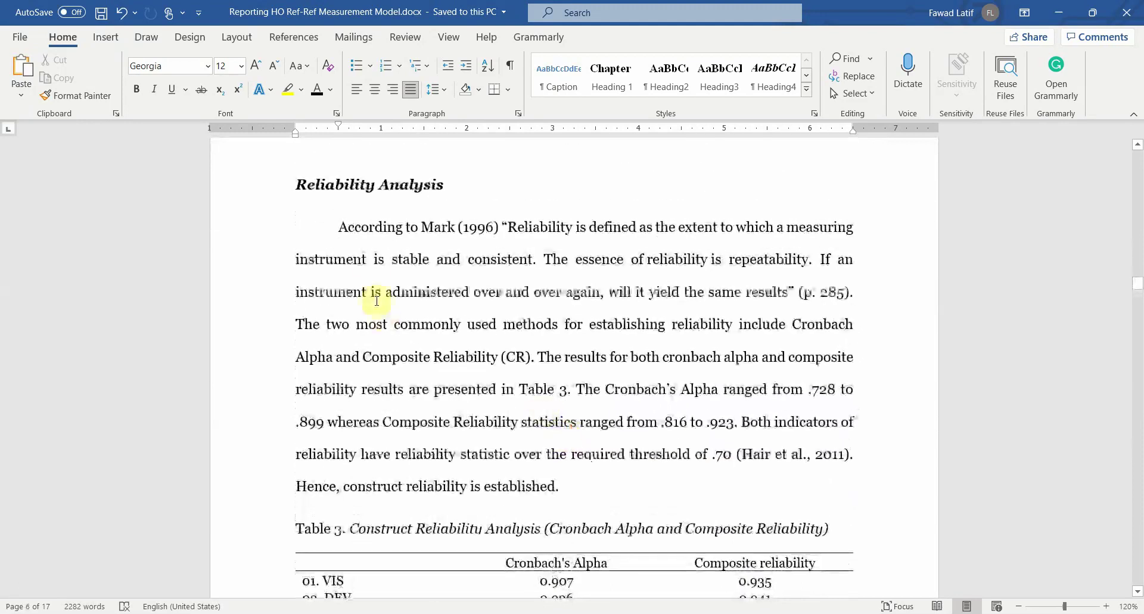
{"action": "left_click_drag", "start_coordinate": [298, 184], "coordinate": [449, 184]}
{"action": "left_click", "coordinate": [441, 222]}
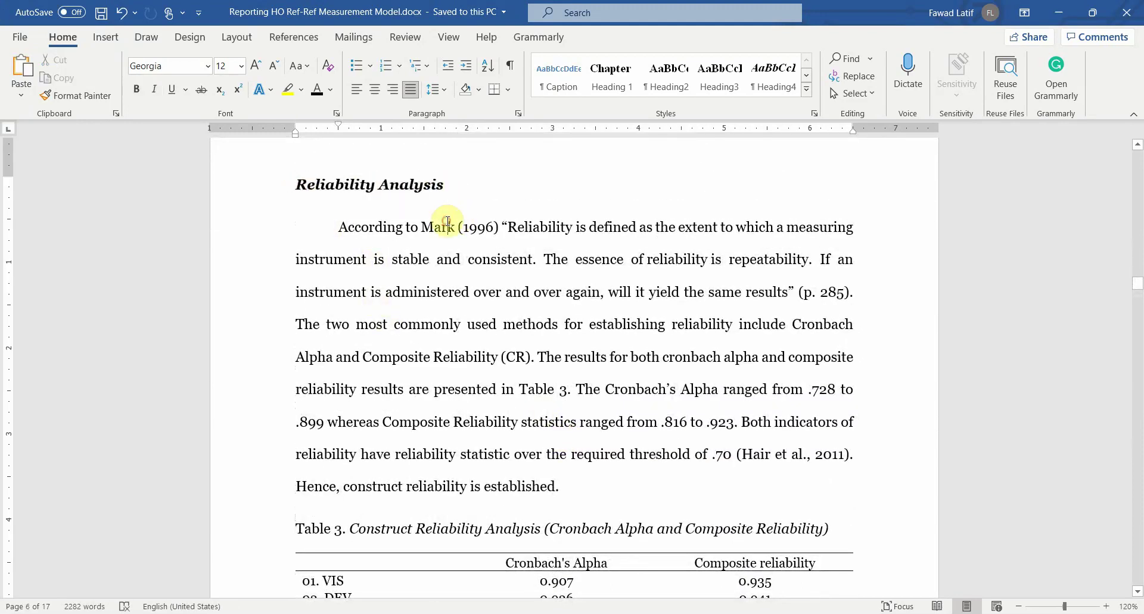
{"action": "left_click_drag", "start_coordinate": [343, 224], "coordinate": [625, 388]}
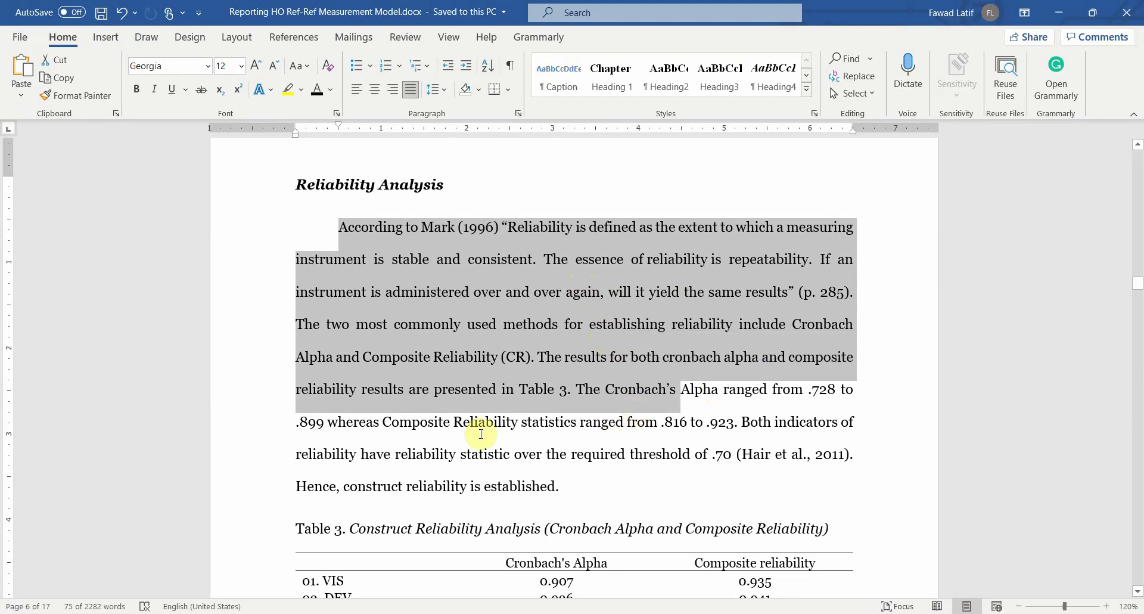
- Examine Table 3, focusing on Cronbach's Alpha and composite reliability for the VIS, DEV and RW constructs
{"action": "scroll", "coordinate": [576, 439], "scroll_direction": "down", "scroll_amount": 8}
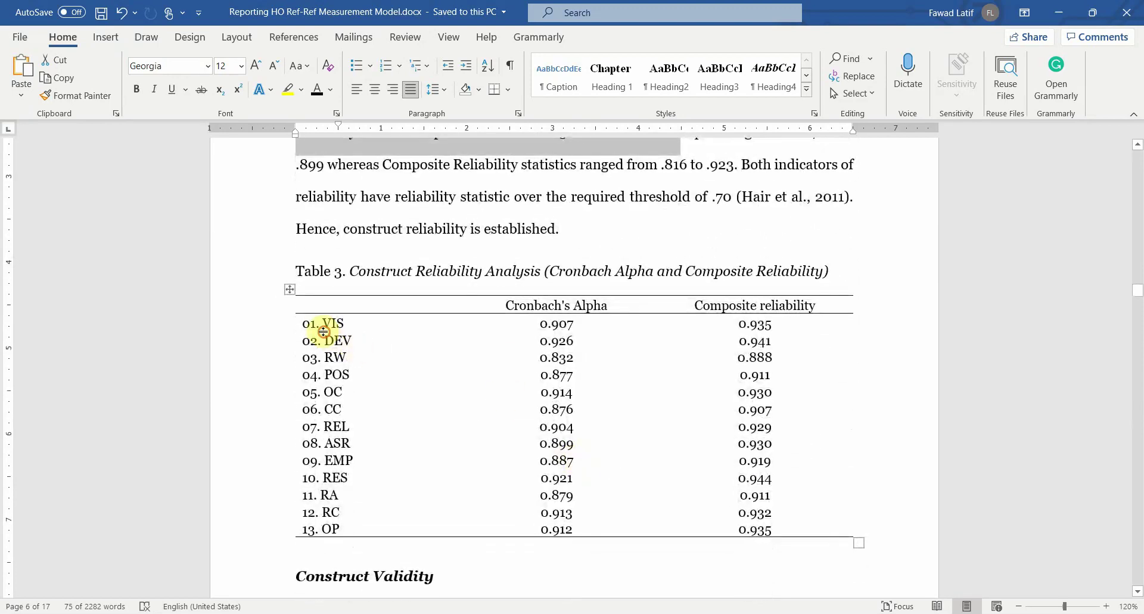
{"action": "left_click_drag", "start_coordinate": [311, 326], "coordinate": [606, 338]}
{"action": "left_click", "coordinate": [300, 271]}
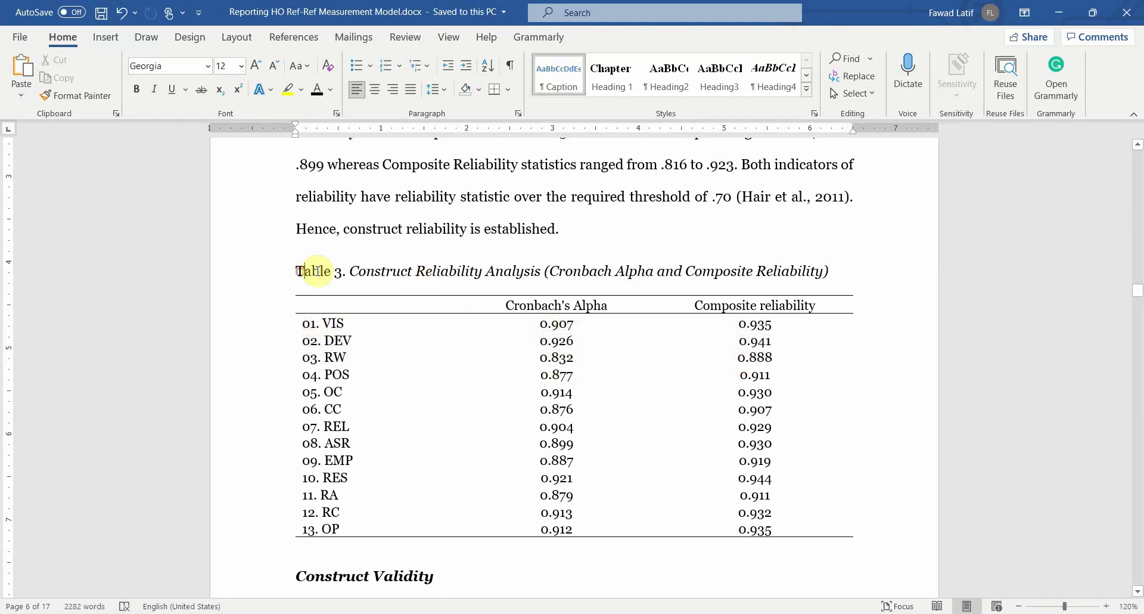
{"action": "left_click_drag", "start_coordinate": [387, 269], "coordinate": [530, 271]}
{"action": "left_click_drag", "start_coordinate": [312, 325], "coordinate": [331, 361]}
{"action": "left_click", "coordinate": [642, 324]}
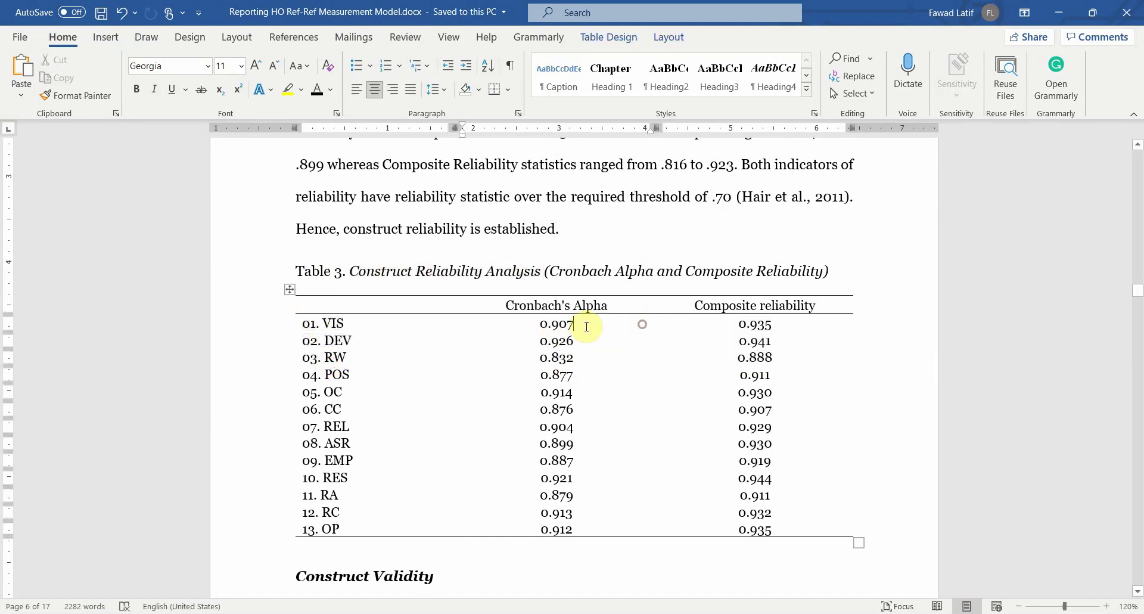
{"action": "left_click_drag", "start_coordinate": [570, 324], "coordinate": [780, 355]}
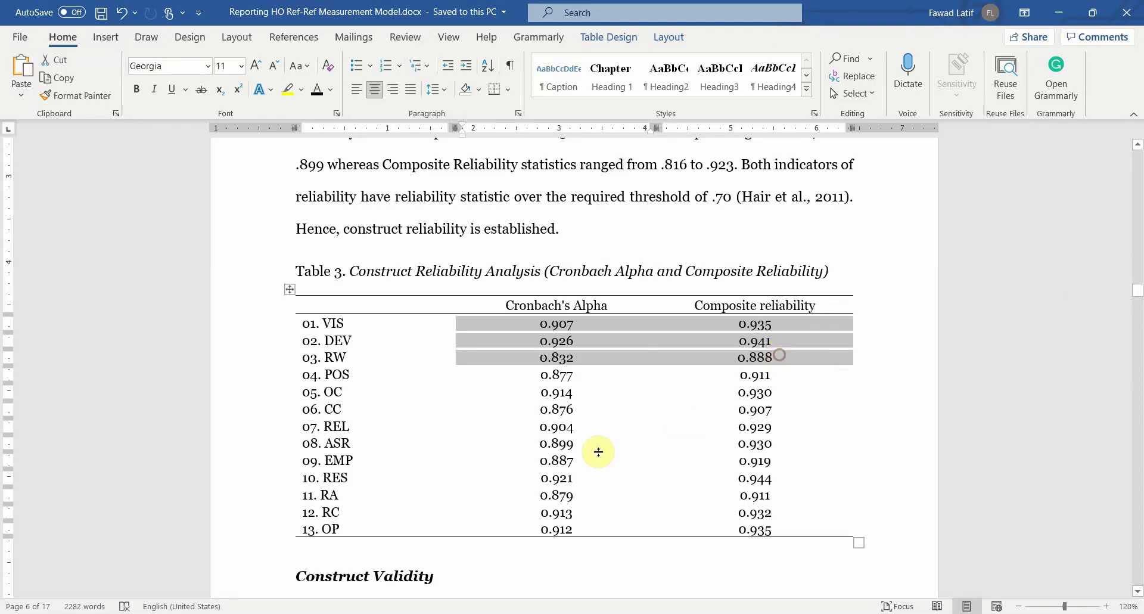
- Read the Construct Validity and Convergent Validity sections, including the AVE criterion, and switch back to the SmartPLS results
{"action": "scroll", "coordinate": [557, 411], "scroll_direction": "down", "scroll_amount": 5}
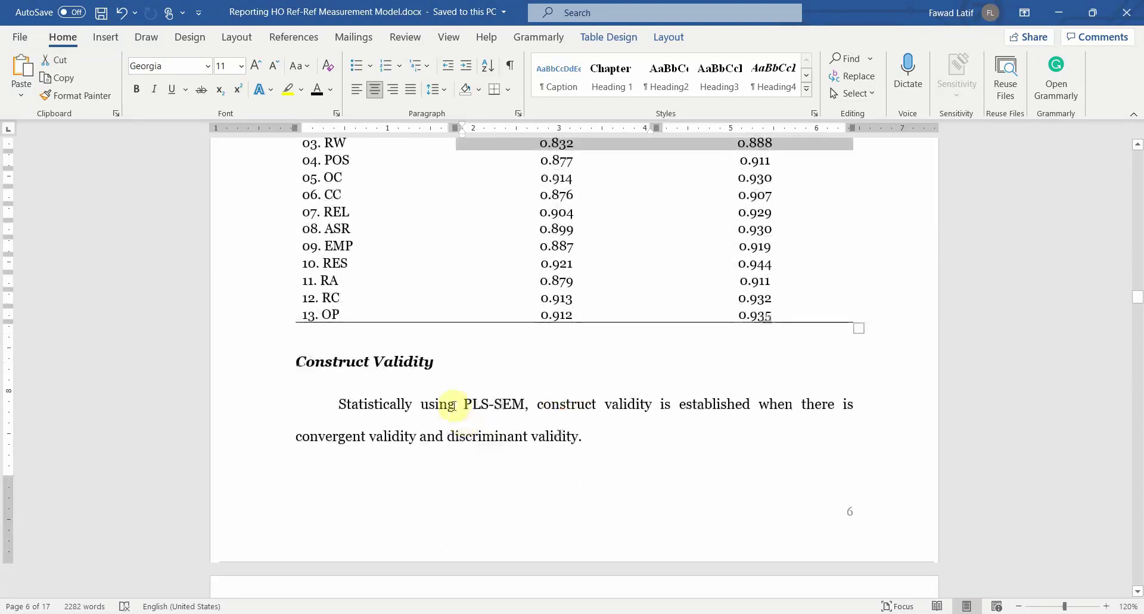
{"action": "scroll", "coordinate": [387, 358], "scroll_direction": "down", "scroll_amount": 4}
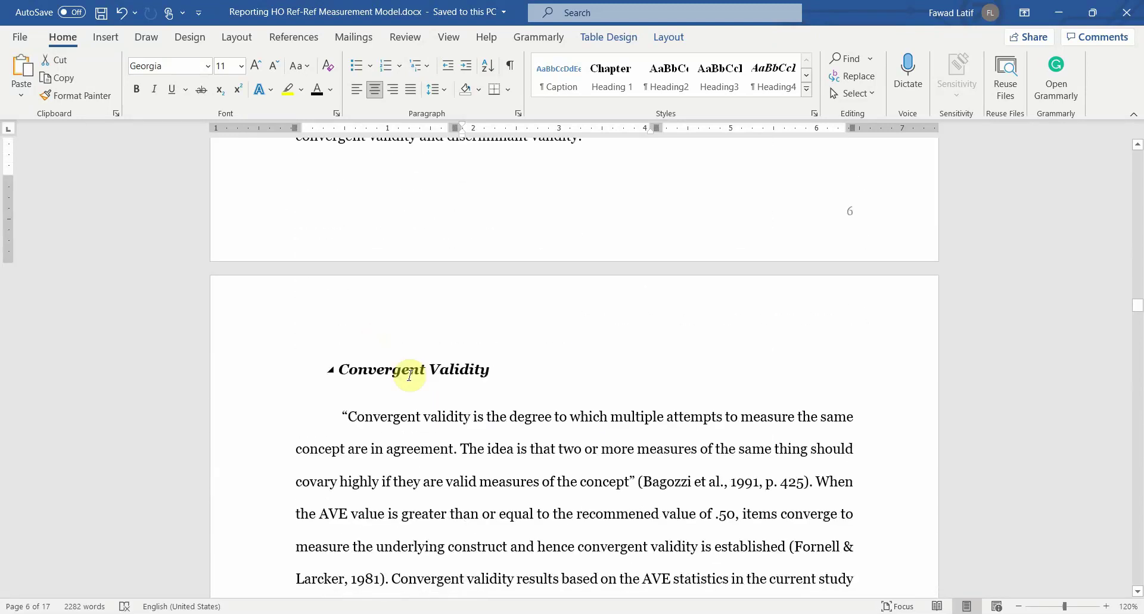
{"action": "scroll", "coordinate": [409, 374], "scroll_direction": "down", "scroll_amount": 4}
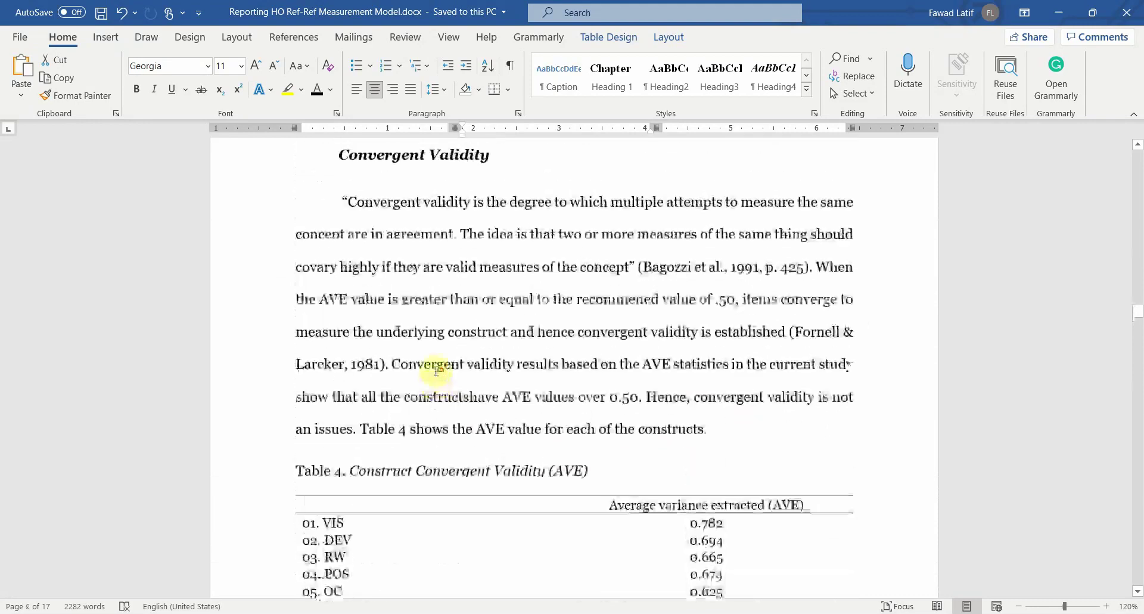
{"action": "left_click_drag", "start_coordinate": [354, 205], "coordinate": [759, 433]}
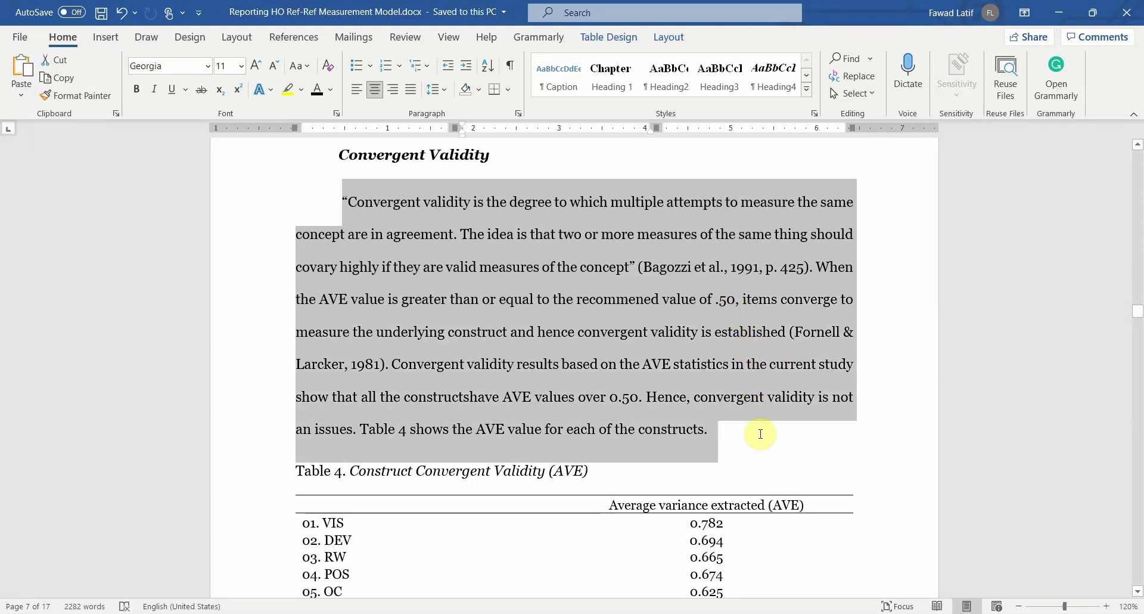
{"action": "left_click", "coordinate": [659, 361]}
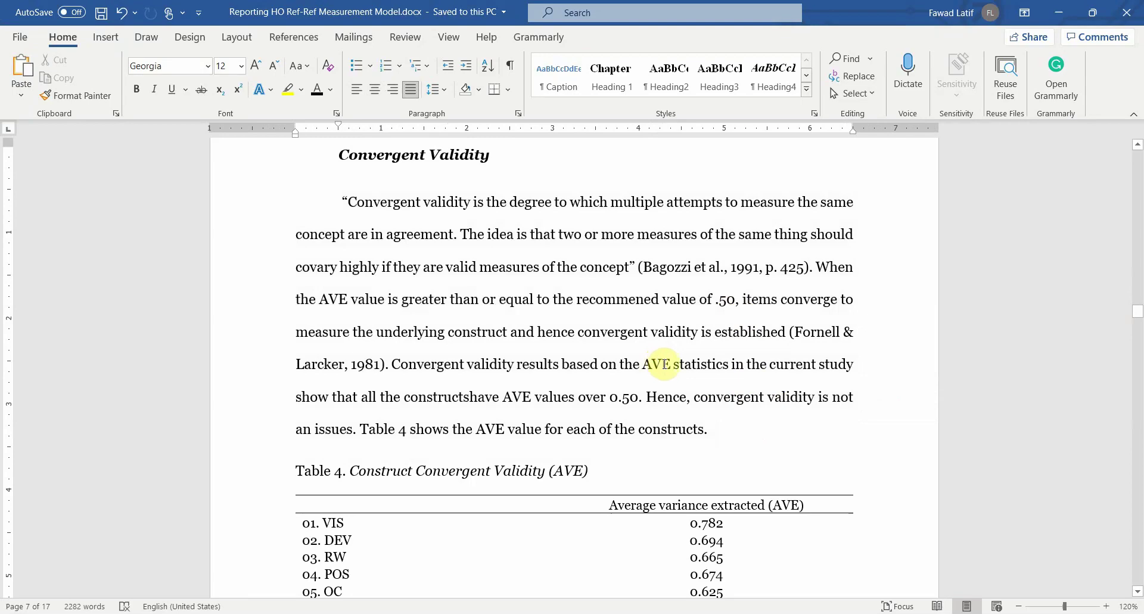
{"action": "key", "text": "alt+Tab"}
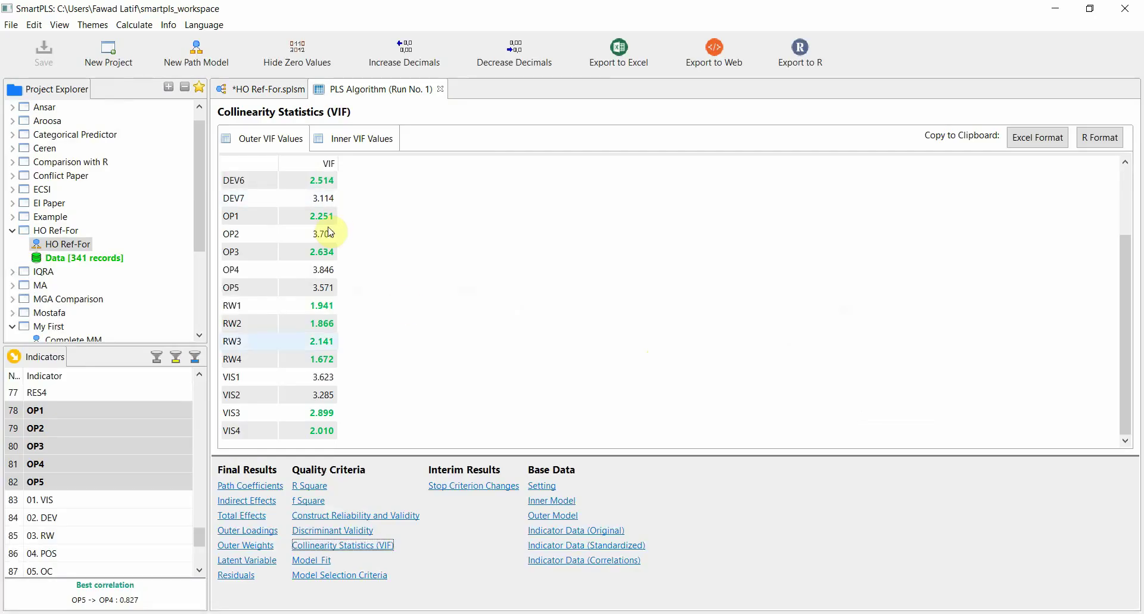
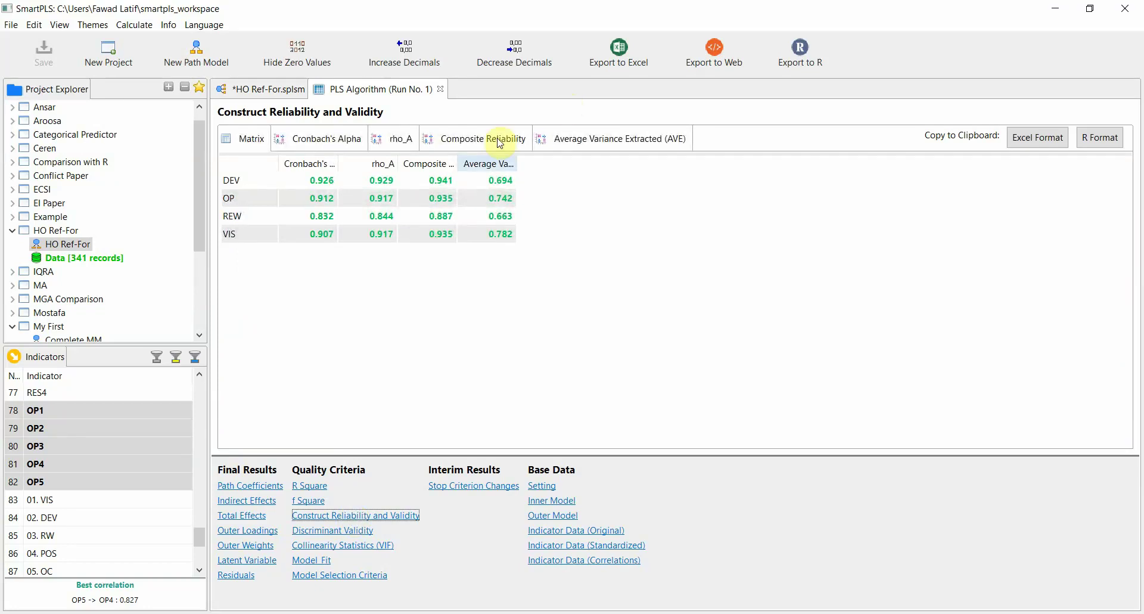
- Widen the Average Variance Extracted (AVE) column to show its full heading, and open the Discriminant Validity results
{"action": "double_click", "coordinate": [516, 163]}
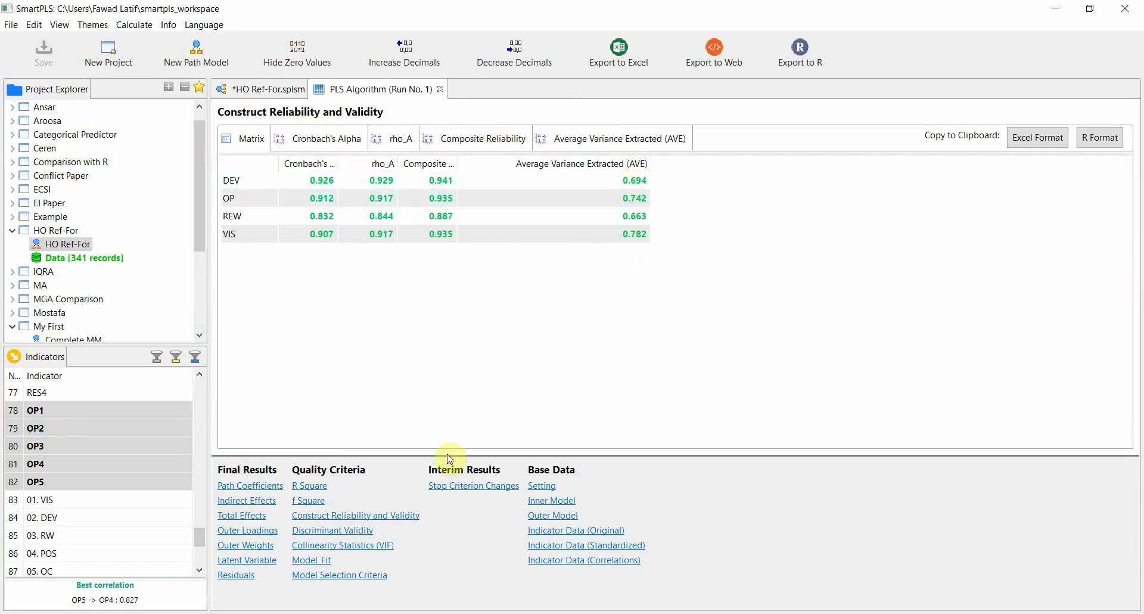
{"action": "left_click", "coordinate": [364, 530]}
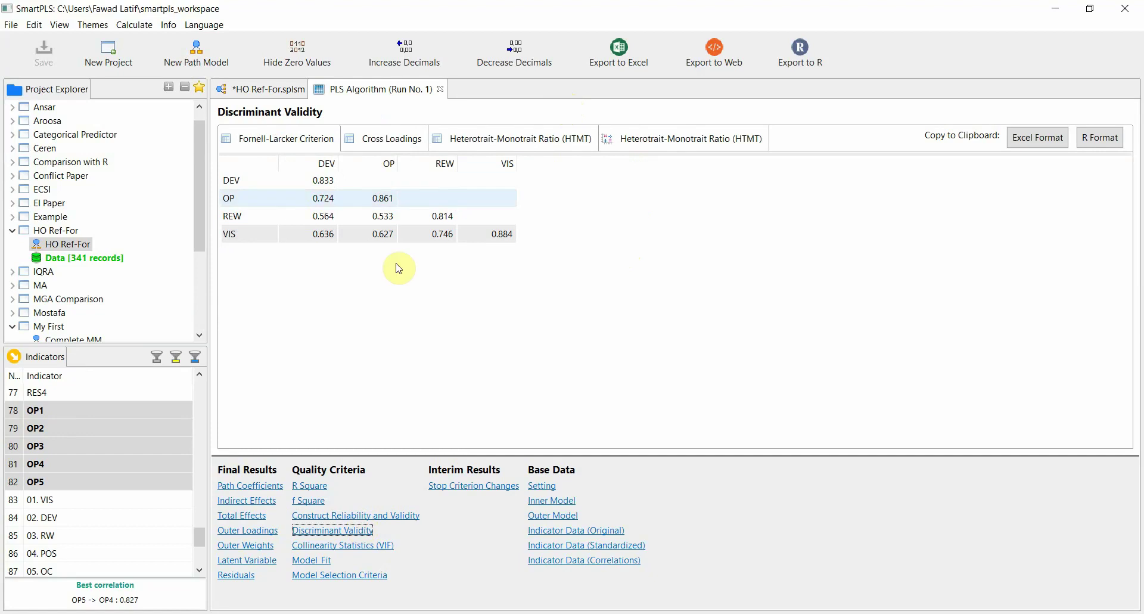
- Return to the Word report and read the Discriminant Validity definition and the Fornell and Larcker Criterion paragraph
{"action": "left_click", "coordinate": [625, 610]}
{"action": "scroll", "coordinate": [607, 511], "scroll_direction": "down", "scroll_amount": 14}
{"action": "scroll", "coordinate": [557, 373], "scroll_direction": "up", "scroll_amount": 5}
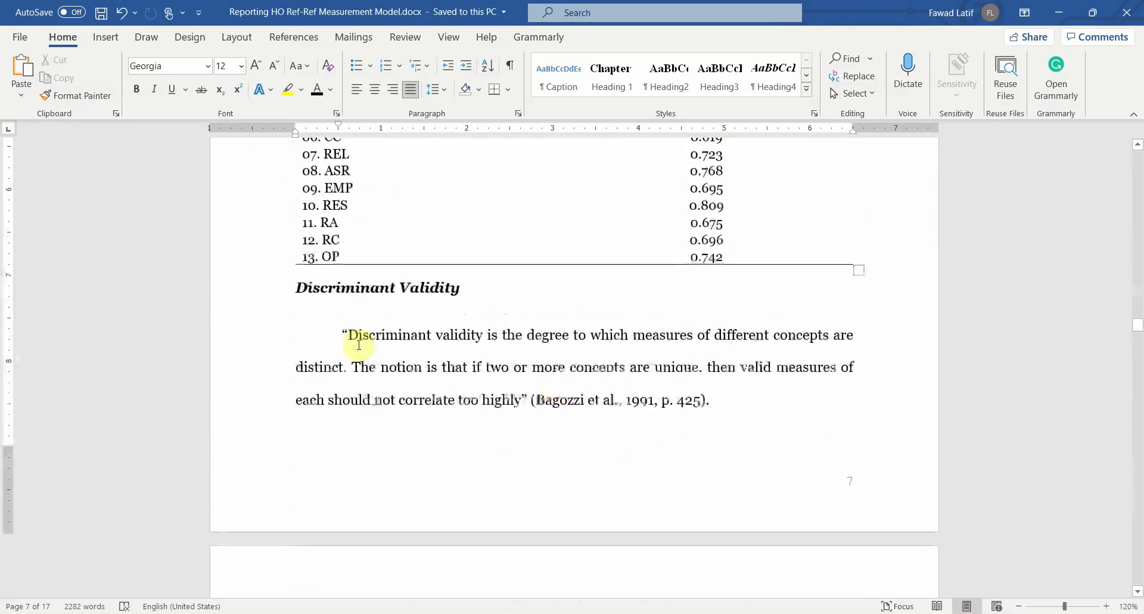
{"action": "scroll", "coordinate": [359, 344], "scroll_direction": "down", "scroll_amount": 5}
{"action": "scroll", "coordinate": [377, 342], "scroll_direction": "up", "scroll_amount": 4}
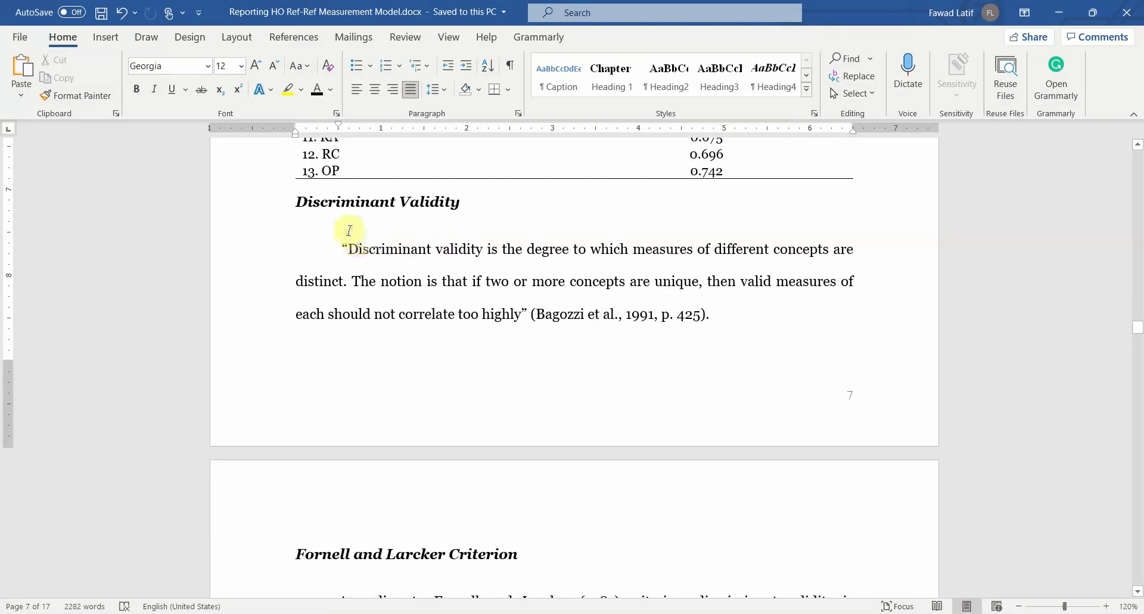
{"action": "scroll", "coordinate": [303, 298], "scroll_direction": "down", "scroll_amount": 3}
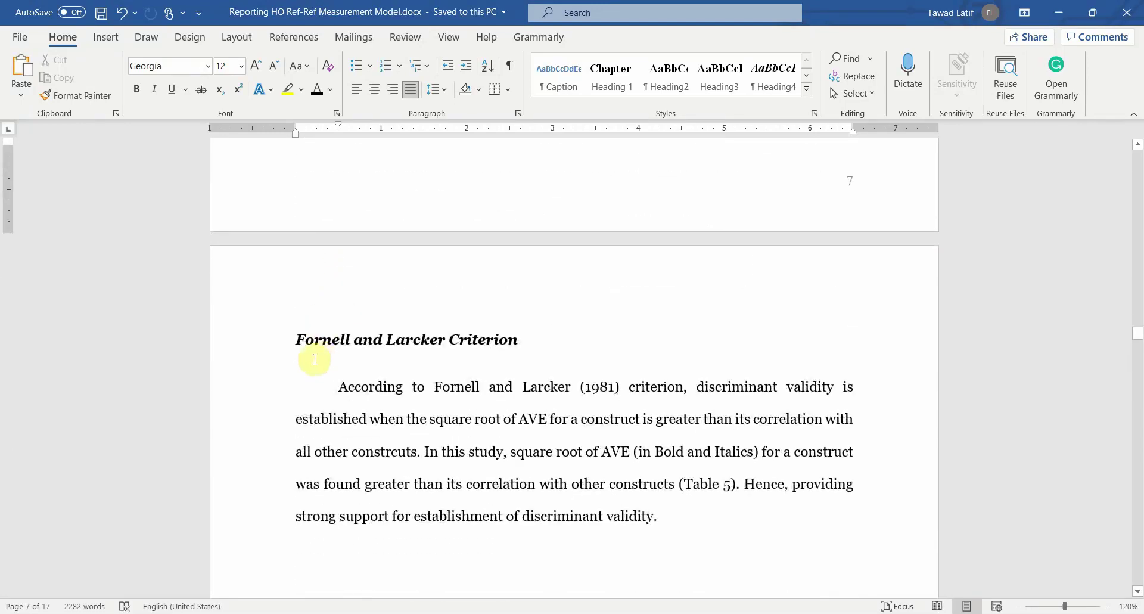
{"action": "left_click_drag", "start_coordinate": [323, 377], "coordinate": [681, 517]}
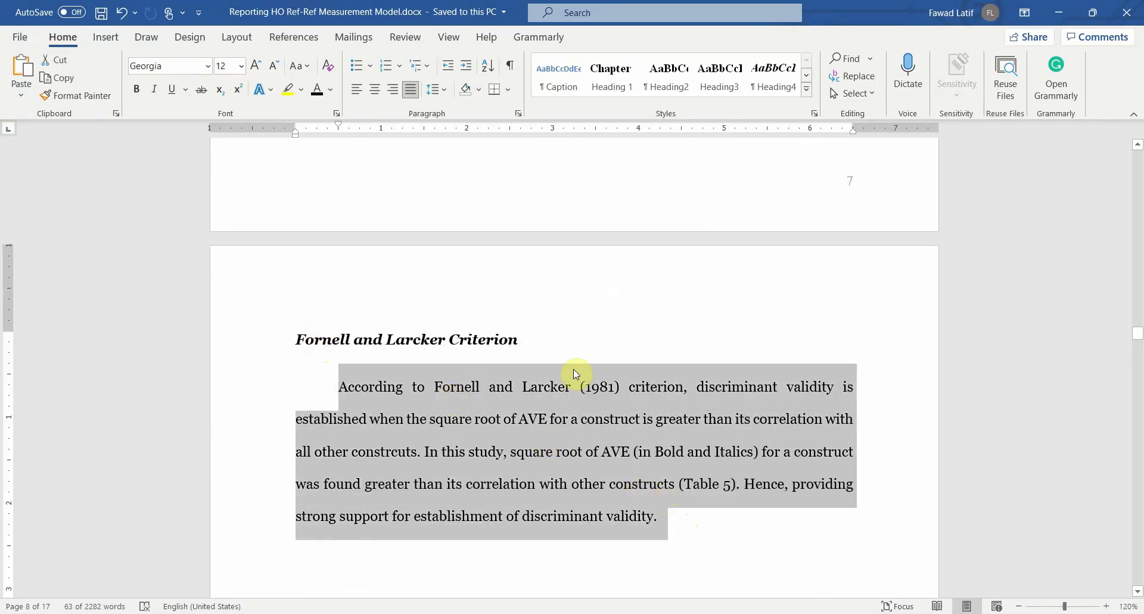
- Switch back to SmartPLS and examine the Fornell-Larcker matrix and the HTMT ratios between DEV, OP, REW and VIS
{"action": "key", "text": "alt+Tab"}
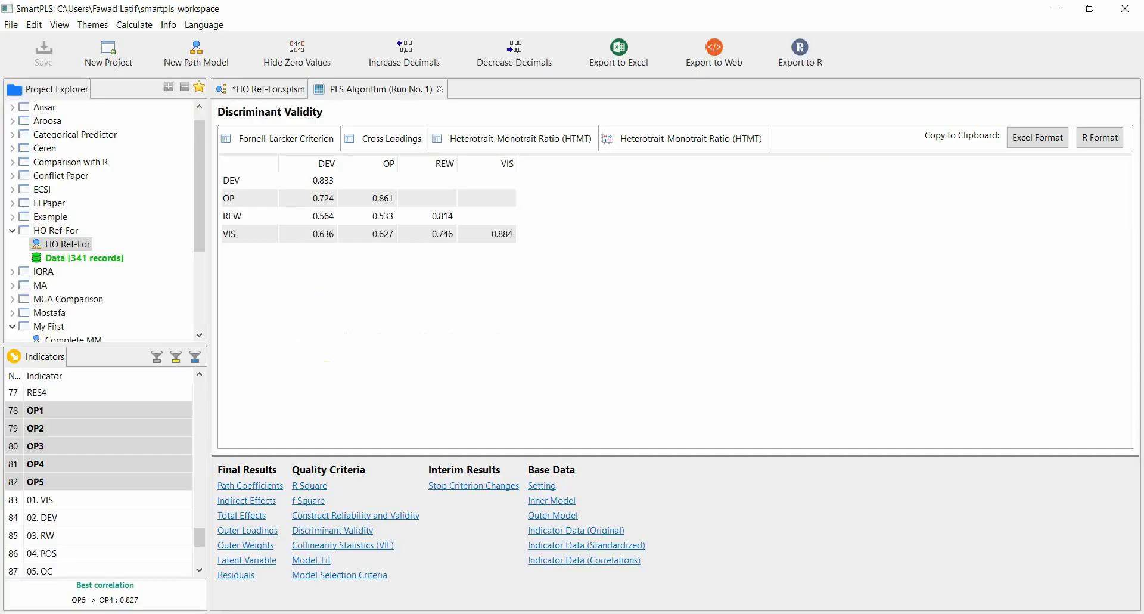
{"action": "left_click", "coordinate": [323, 182]}
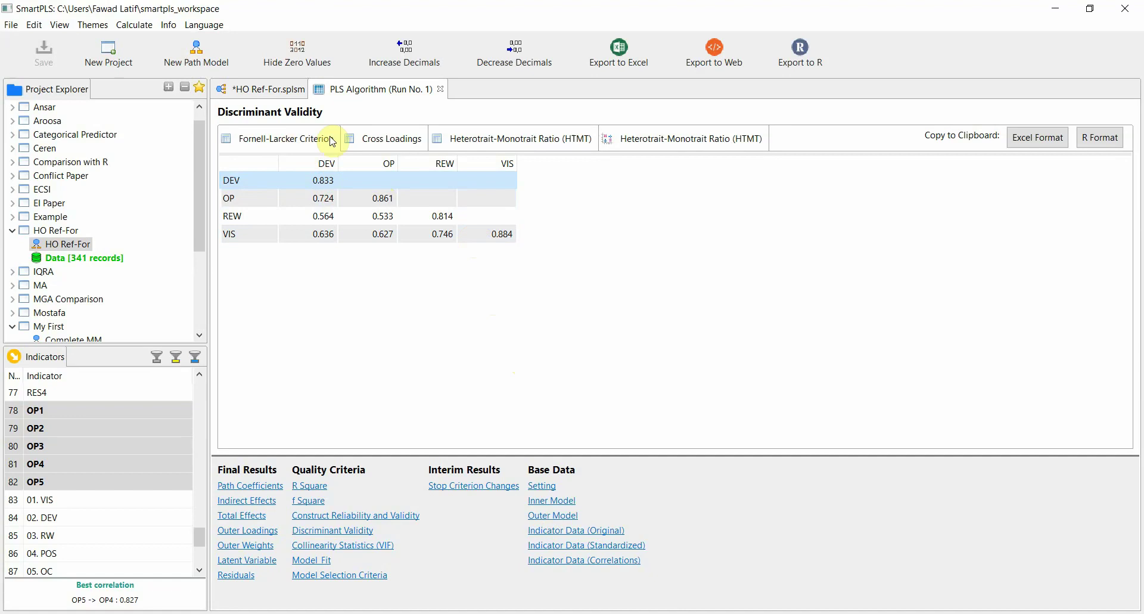
{"action": "left_click", "coordinate": [494, 138]}
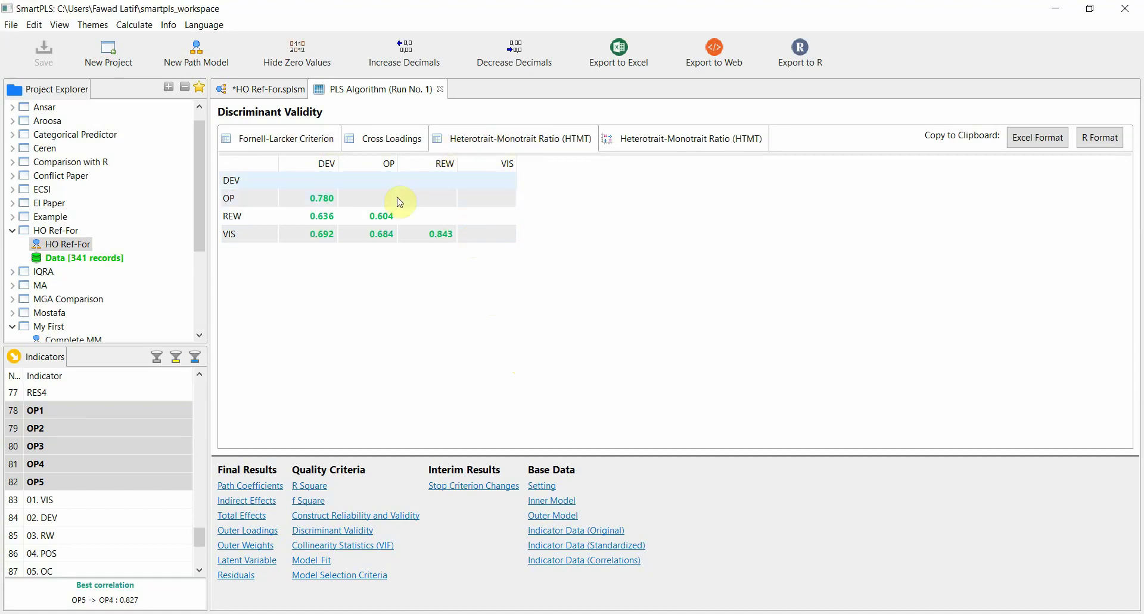
{"action": "left_click", "coordinate": [420, 217]}
{"action": "left_click", "coordinate": [323, 239]}
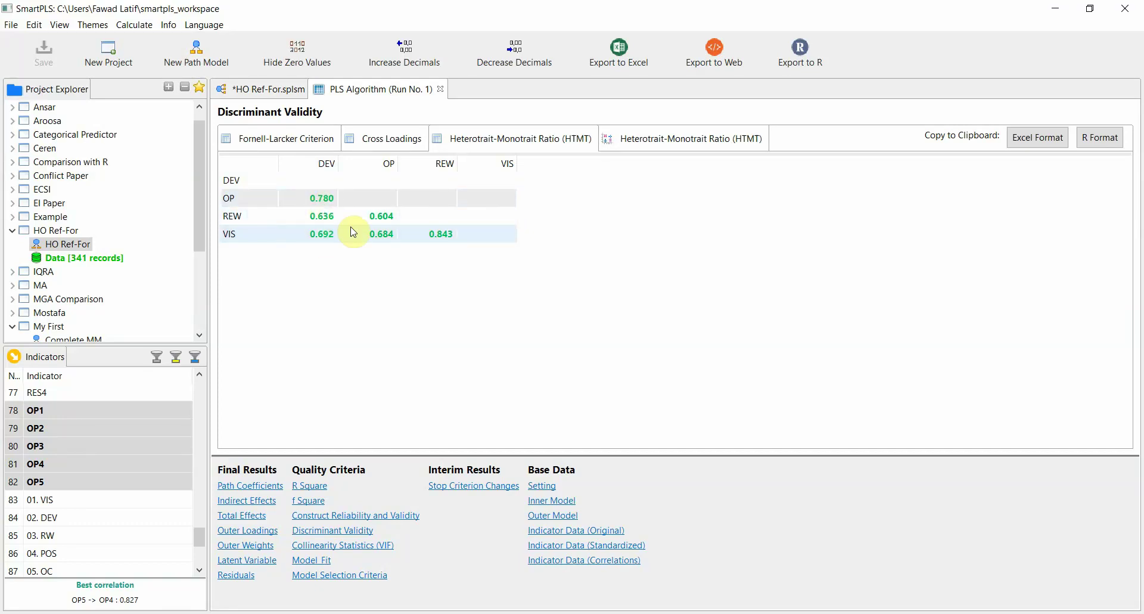
{"action": "left_click", "coordinate": [395, 163]}
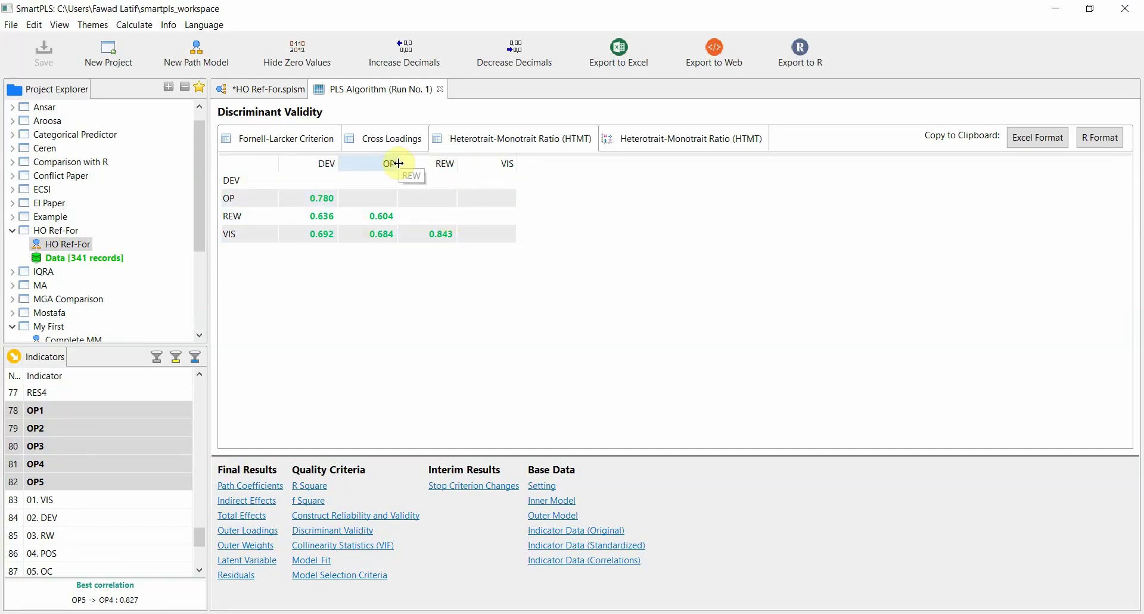
{"action": "left_click", "coordinate": [372, 183]}
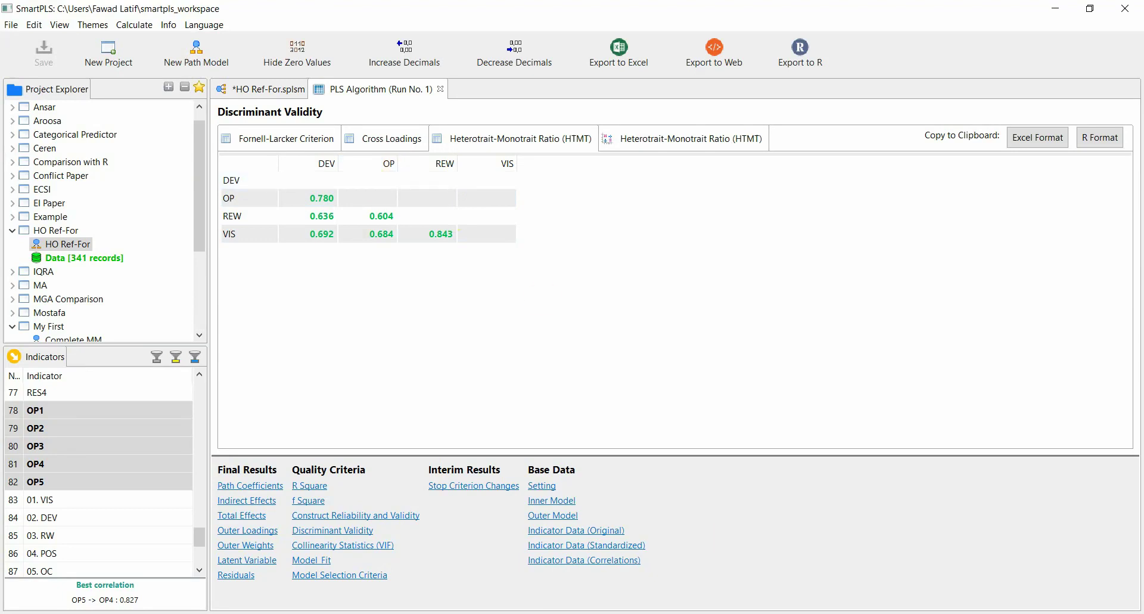
- Return to the Word report and read the Cross Loadings and Heterotrait-Monotrait Ratio (HTMT) sections, including the HTMT thresholds
{"action": "left_click", "coordinate": [652, 590]}
{"action": "scroll", "coordinate": [596, 477], "scroll_direction": "down", "scroll_amount": 2}
{"action": "triple_click", "coordinate": [567, 410]}
{"action": "scroll", "coordinate": [561, 407], "scroll_direction": "down", "scroll_amount": 3}
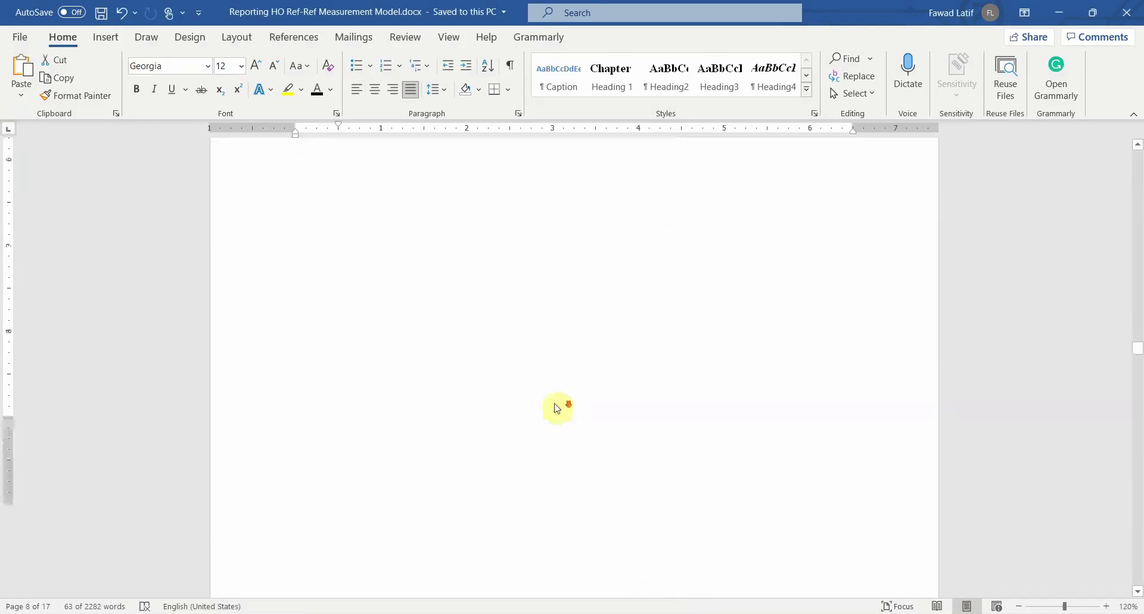
{"action": "scroll", "coordinate": [557, 408], "scroll_direction": "down", "scroll_amount": 10}
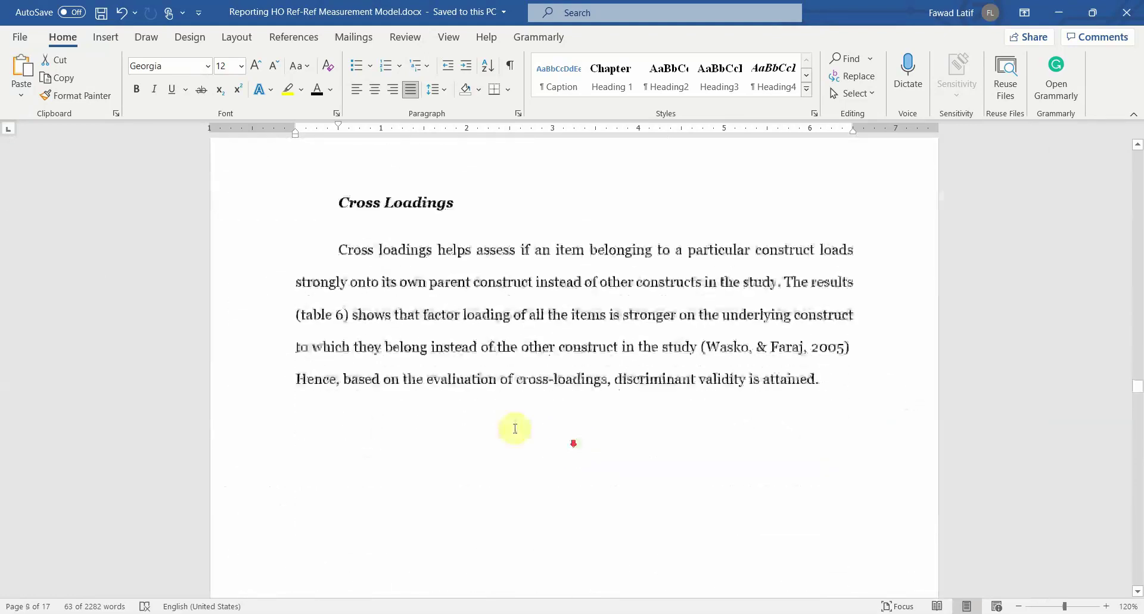
{"action": "scroll", "coordinate": [488, 322], "scroll_direction": "down", "scroll_amount": 15}
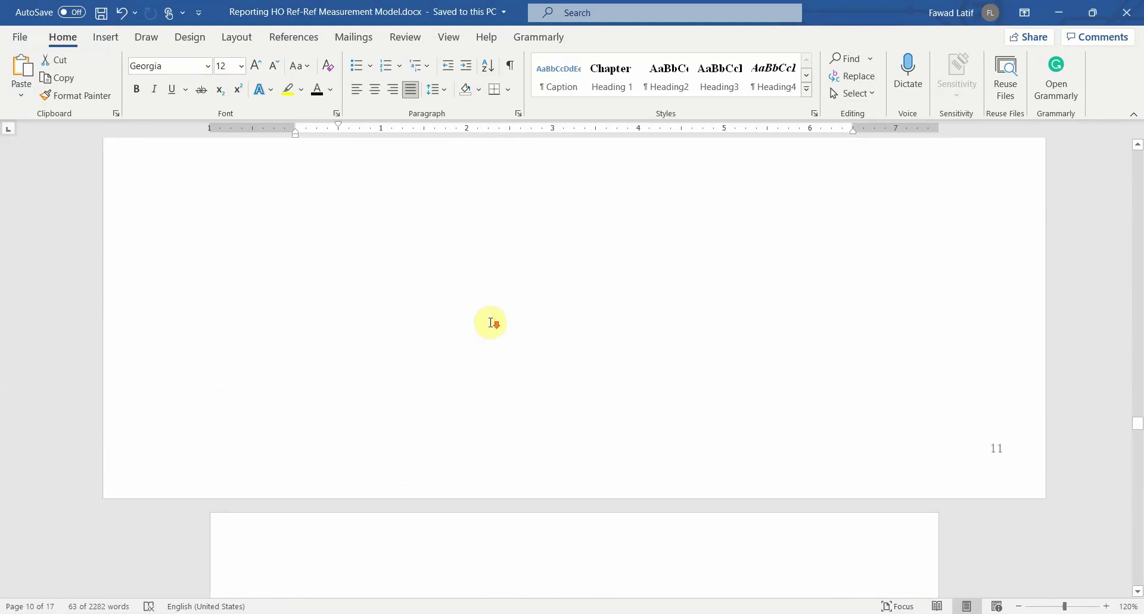
{"action": "scroll", "coordinate": [491, 322], "scroll_direction": "down", "scroll_amount": 10}
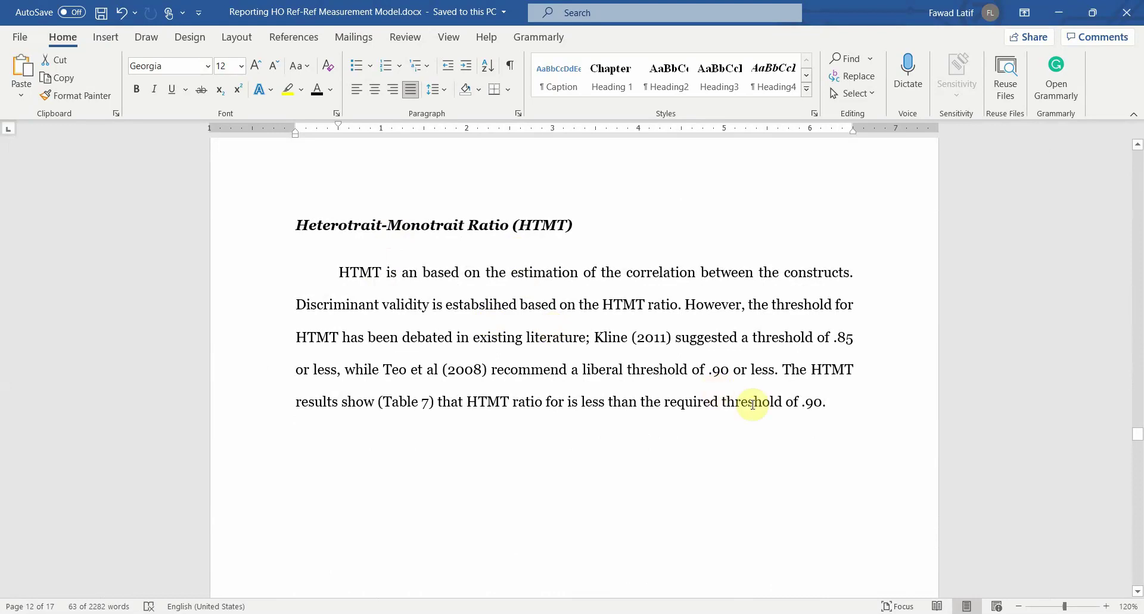
{"action": "left_click_drag", "start_coordinate": [772, 388], "coordinate": [727, 400]}
- Examine Table 7, Discriminant Validity - HTMT, and continue to the section on validating the reflective-reflective higher order construct
{"action": "scroll", "coordinate": [727, 399], "scroll_direction": "down", "scroll_amount": 8}
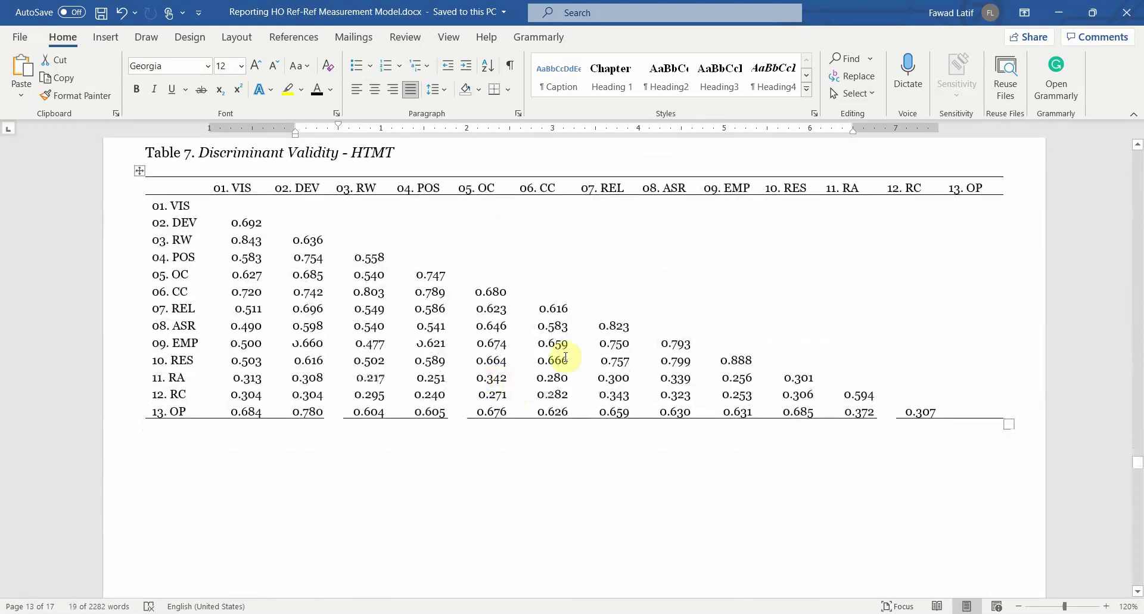
{"action": "scroll", "coordinate": [565, 357], "scroll_direction": "up", "scroll_amount": 2}
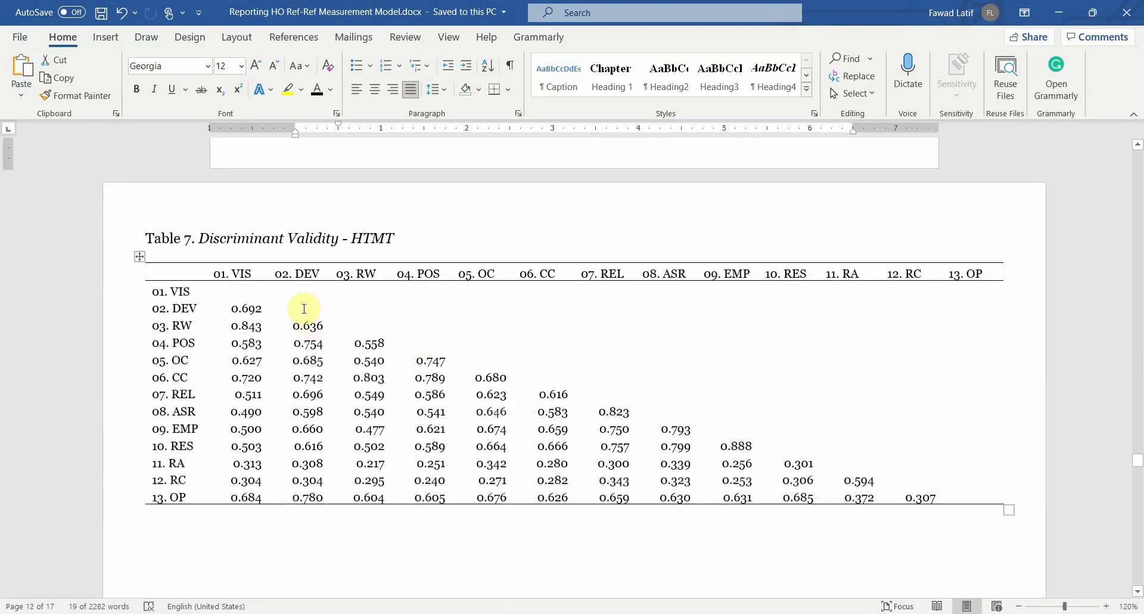
{"action": "left_click_drag", "start_coordinate": [241, 237], "coordinate": [327, 236]}
{"action": "left_click", "coordinate": [427, 245]}
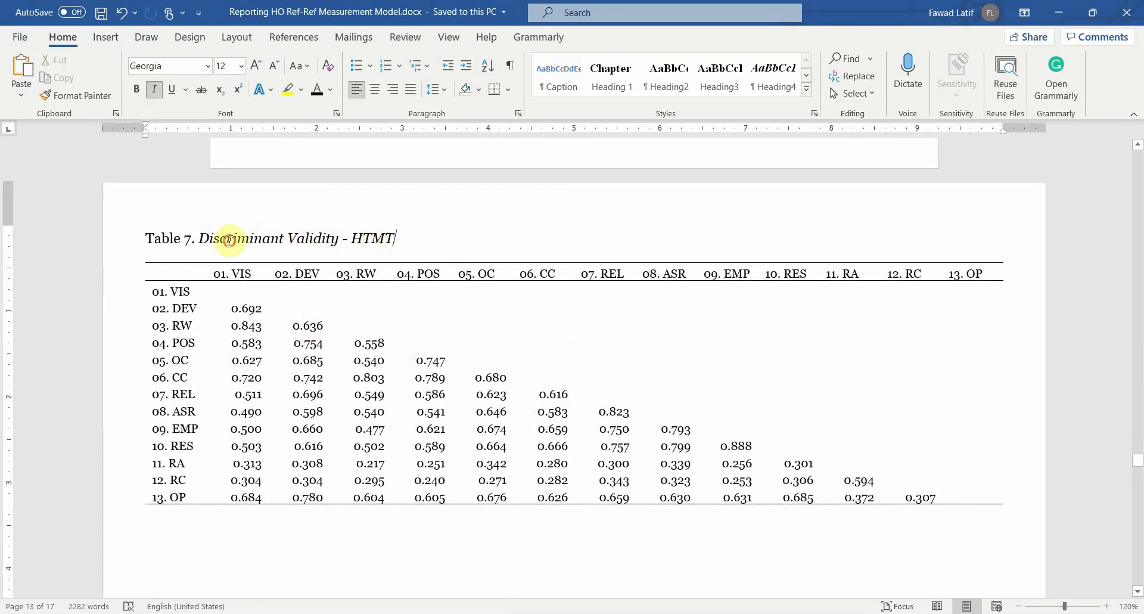
{"action": "left_click_drag", "start_coordinate": [230, 240], "coordinate": [289, 240]}
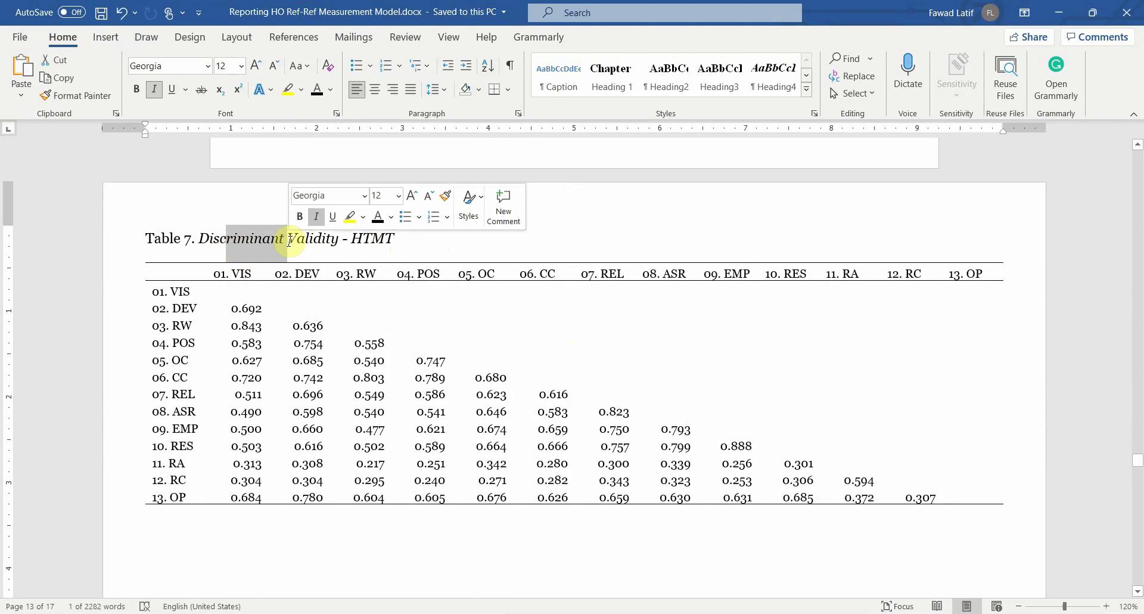
{"action": "scroll", "coordinate": [399, 248], "scroll_direction": "down", "scroll_amount": 5}
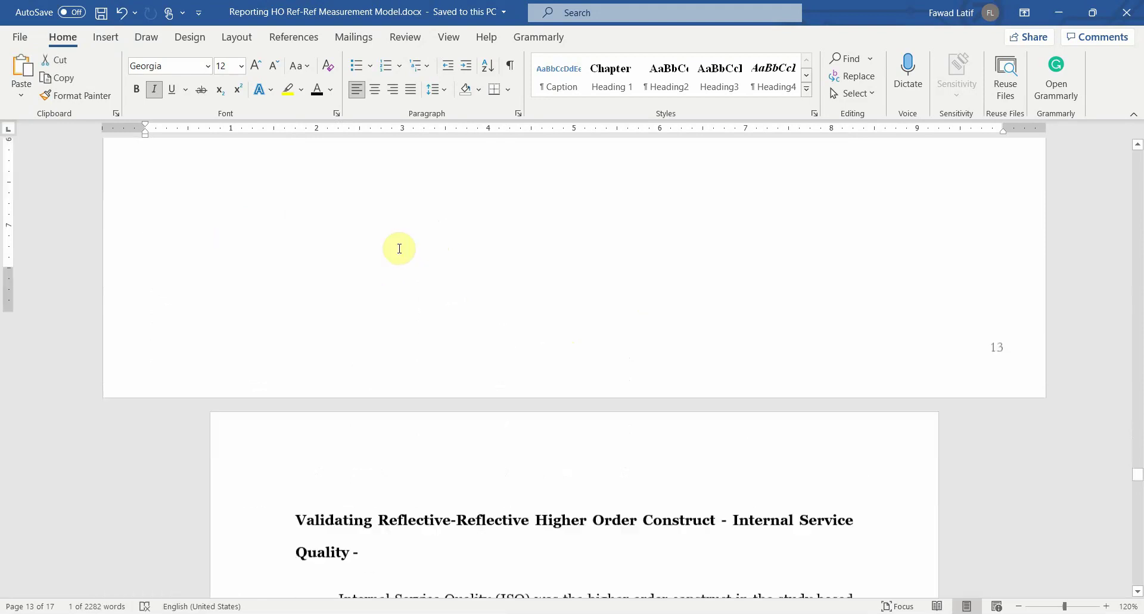
- Go back to the SmartPLS path model and review the lower-order constructs VIS, DEV and REW with their indicators
{"action": "key", "text": "alt+Tab"}
{"action": "left_click_drag", "start_coordinate": [245, 107], "coordinate": [956, 566]}
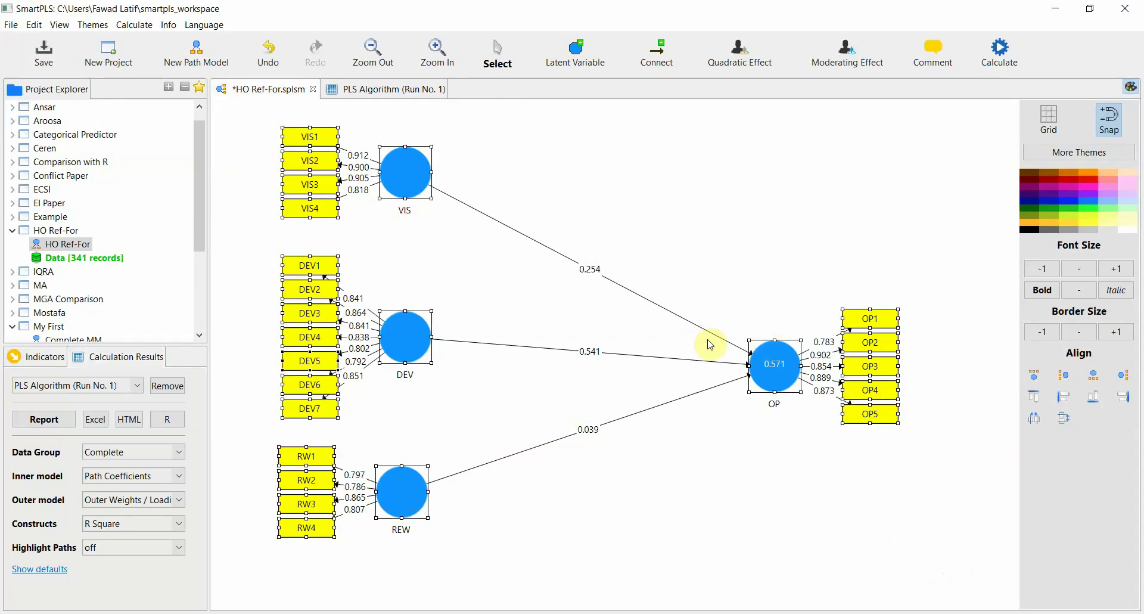
{"action": "left_click", "coordinate": [587, 176]}
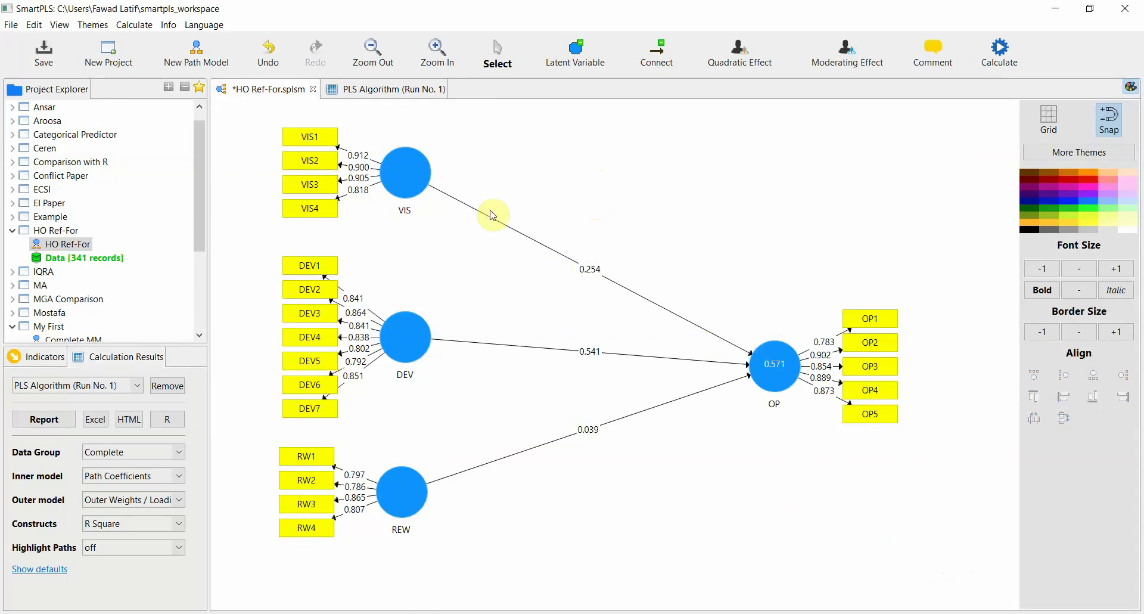
{"action": "left_click_drag", "start_coordinate": [236, 109], "coordinate": [469, 562]}
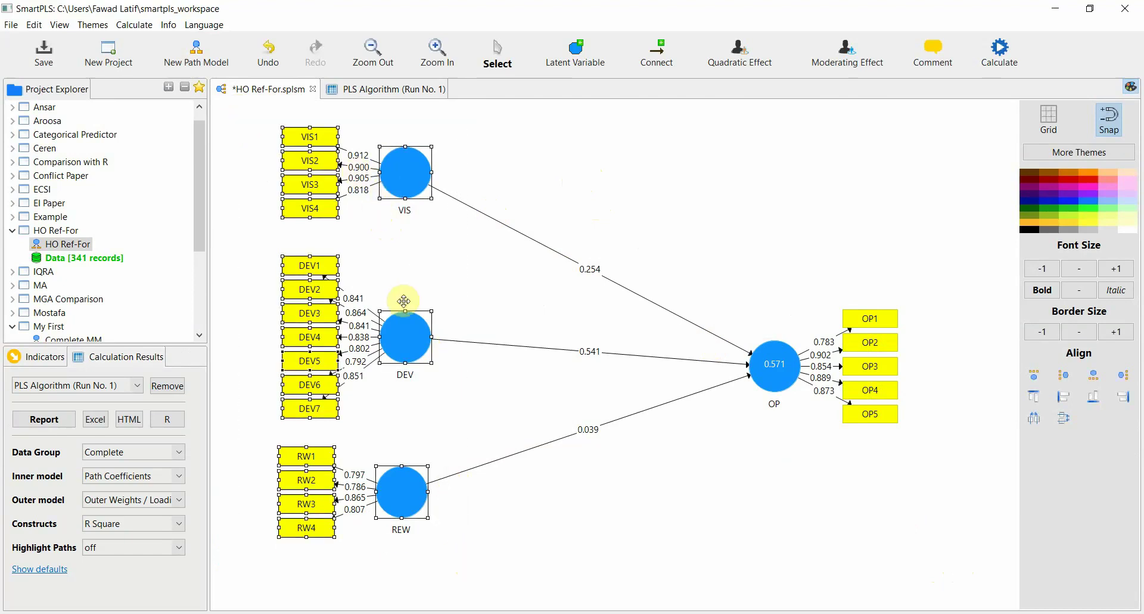
{"action": "left_click", "coordinate": [402, 486]}
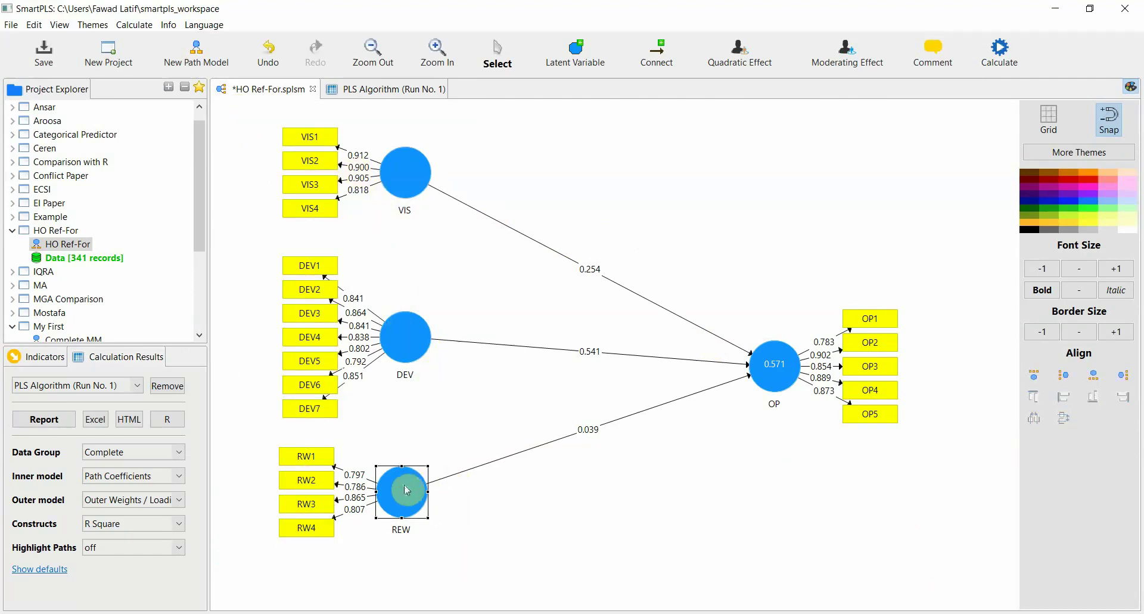
{"action": "left_click", "coordinate": [494, 270]}
{"action": "left_click_drag", "start_coordinate": [254, 113], "coordinate": [468, 536]}
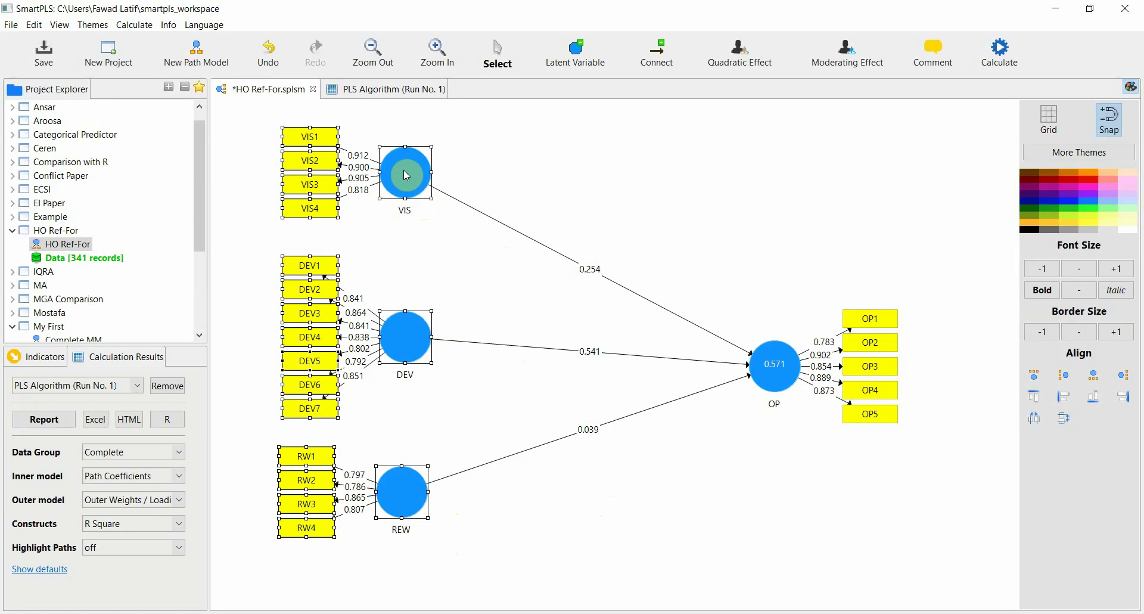
{"action": "left_click", "coordinate": [494, 158]}
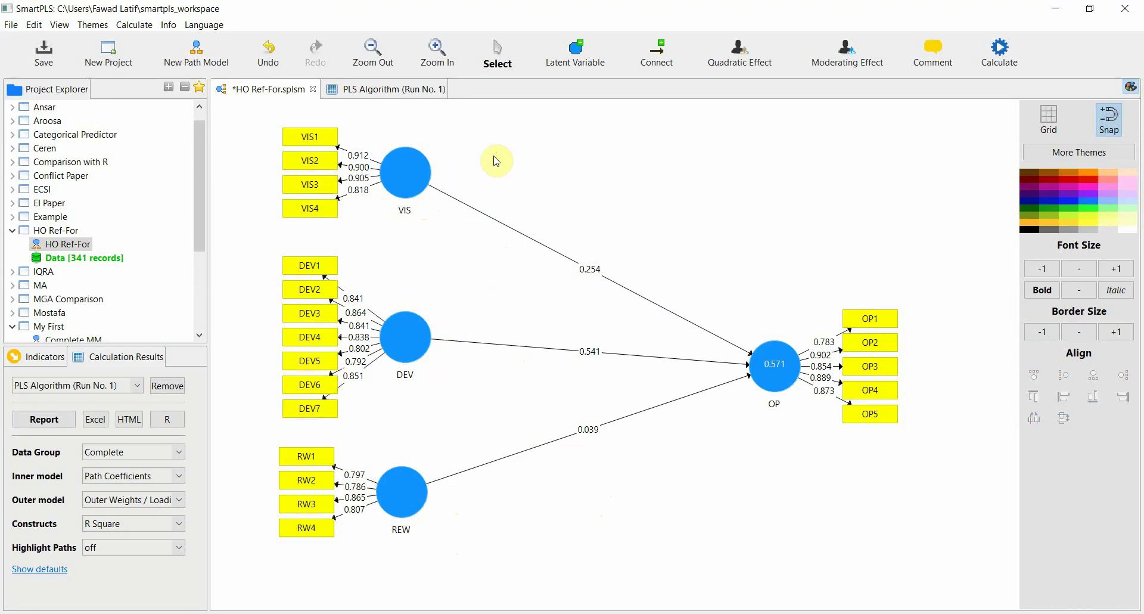
{"action": "left_click_drag", "start_coordinate": [234, 106], "coordinate": [506, 582]}
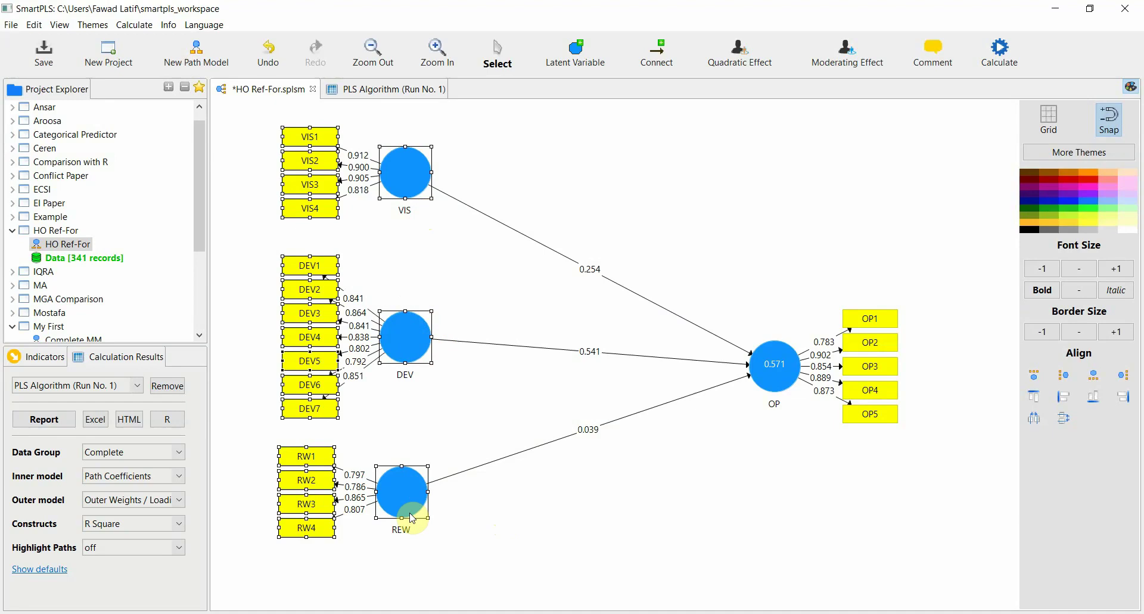
{"action": "left_click", "coordinate": [467, 293]}
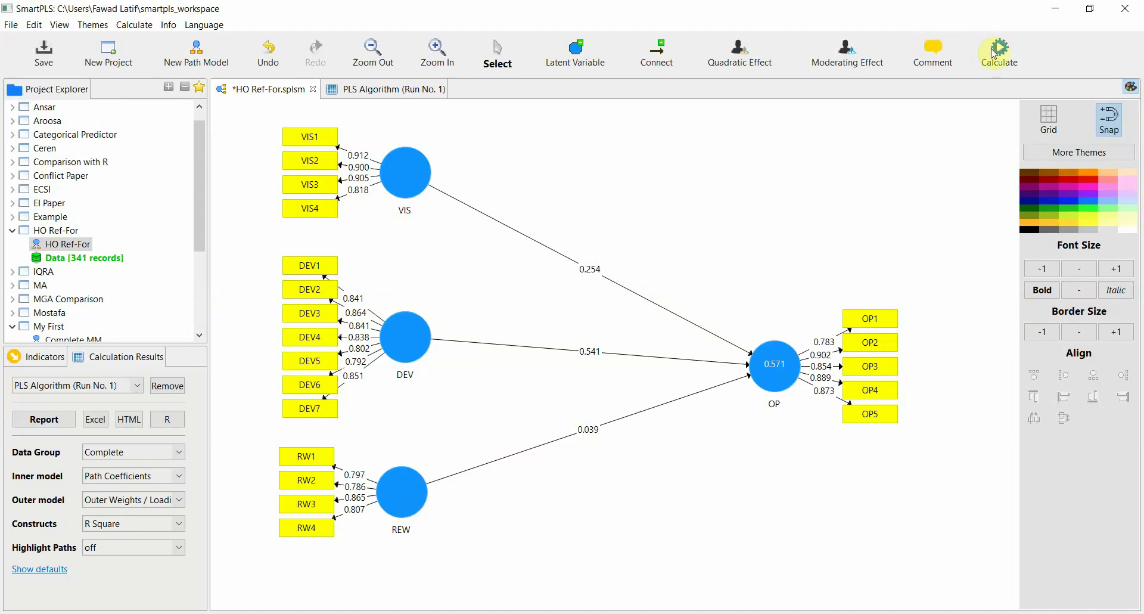
- Copy the latent variable scores from the PLS Algorithm results in Excel format and switch to the Data.csv workbook in Excel
{"action": "left_click", "coordinate": [405, 90]}
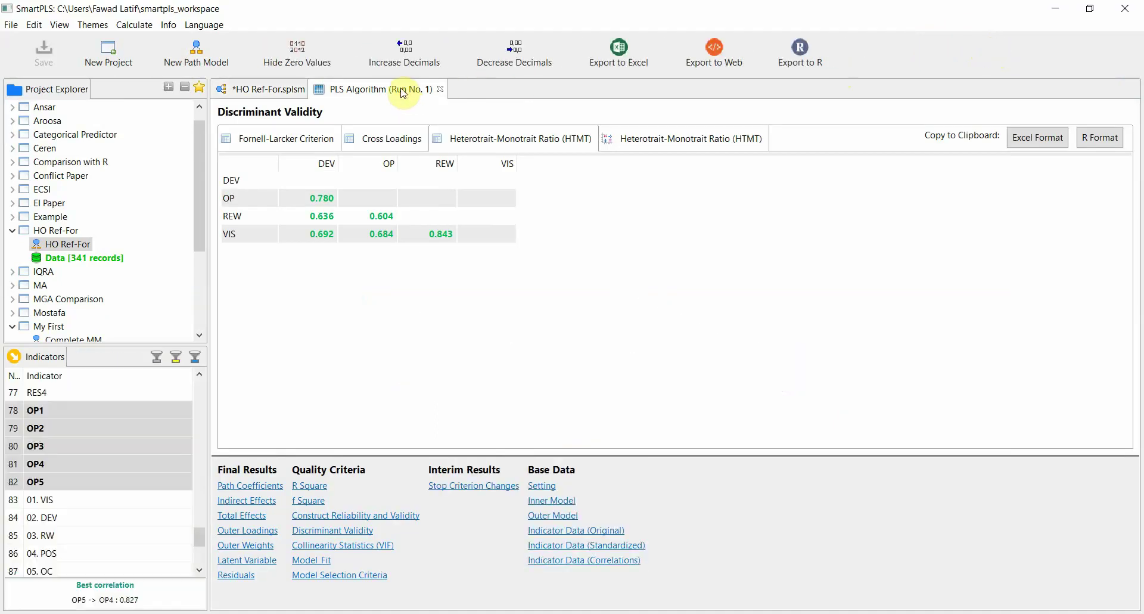
{"action": "left_click", "coordinate": [267, 560]}
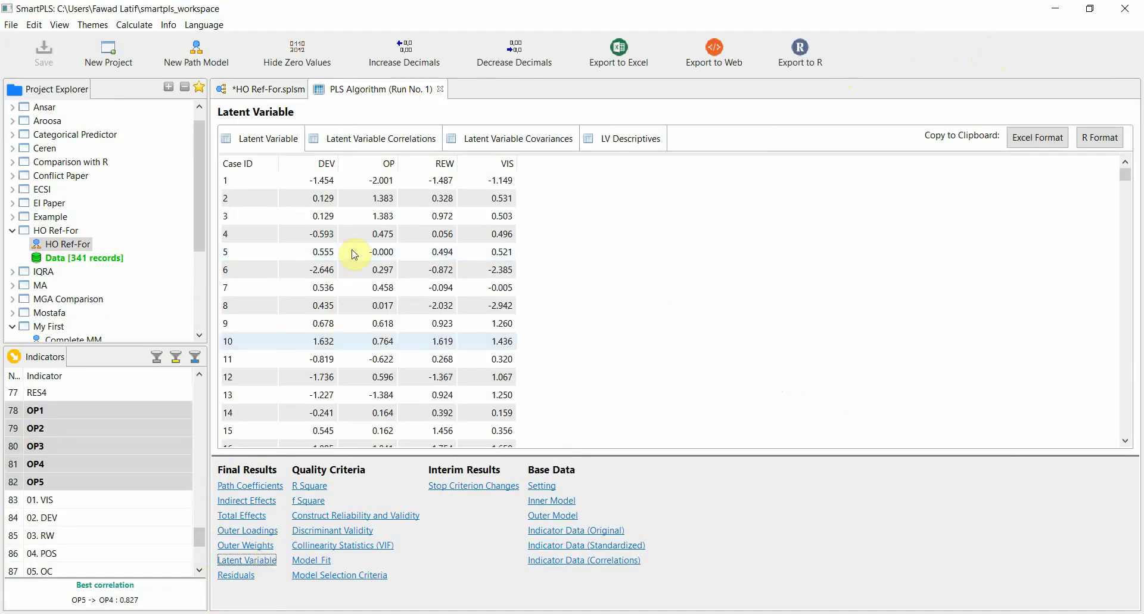
{"action": "left_click_drag", "start_coordinate": [1124, 173], "coordinate": [1125, 430]}
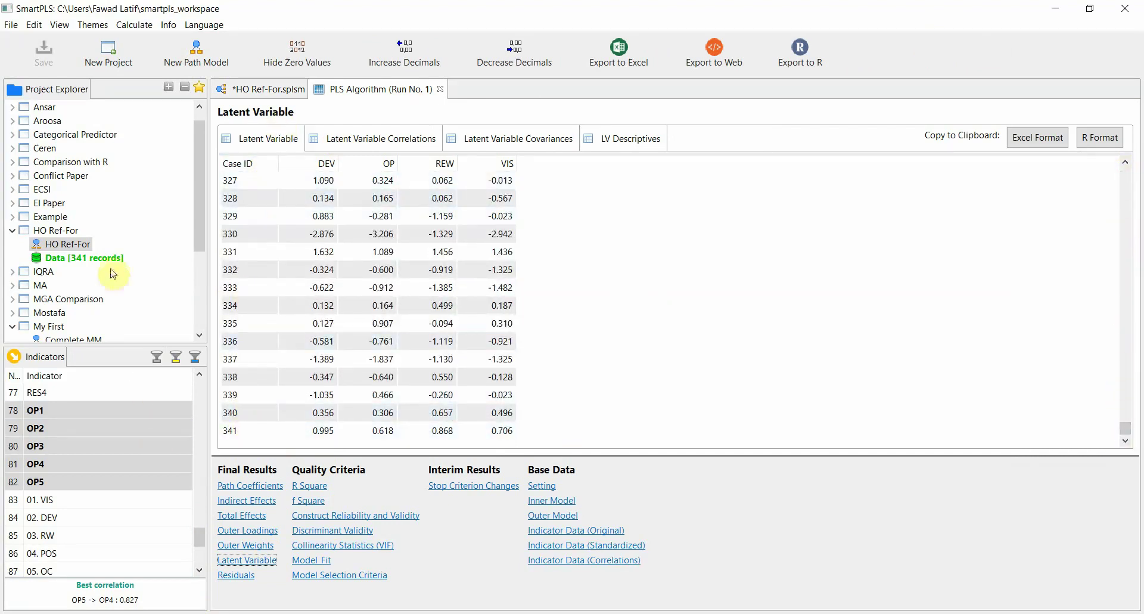
{"action": "left_click", "coordinate": [1043, 137]}
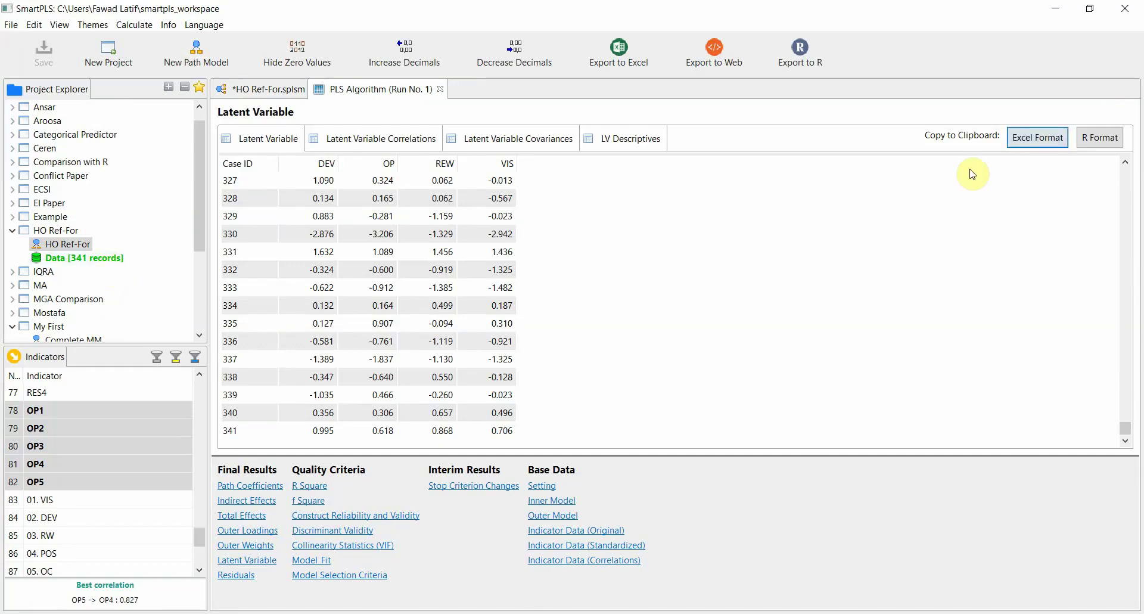
{"action": "key", "text": "alt+Tab"}
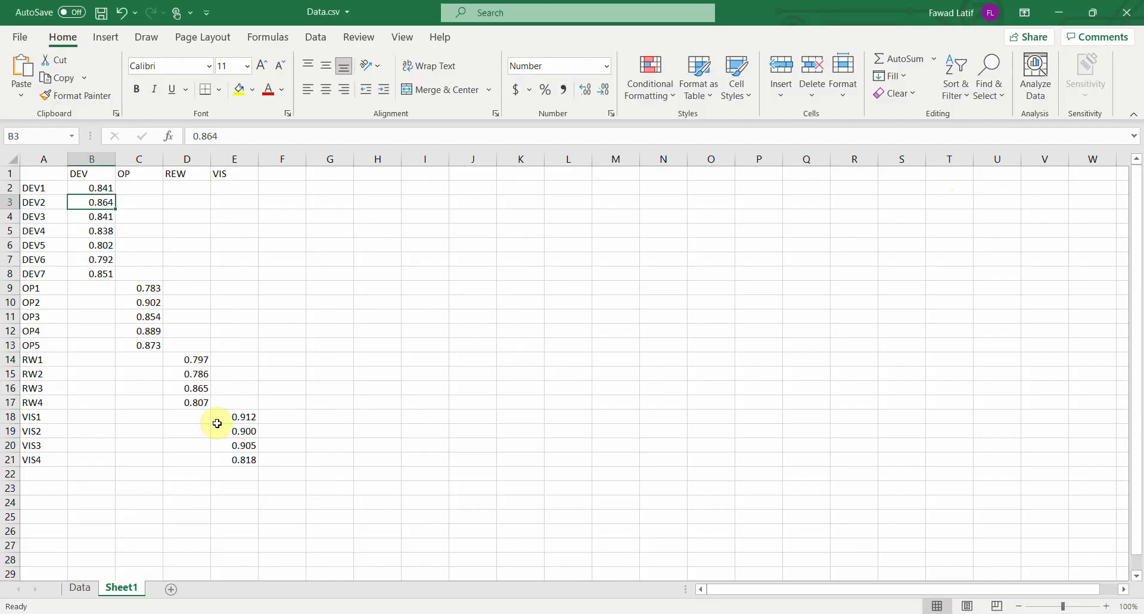
- Delete the Sheet1 worksheet from the Data.csv workbook, keeping only the Data sheet
{"action": "right_click", "coordinate": [136, 592]}
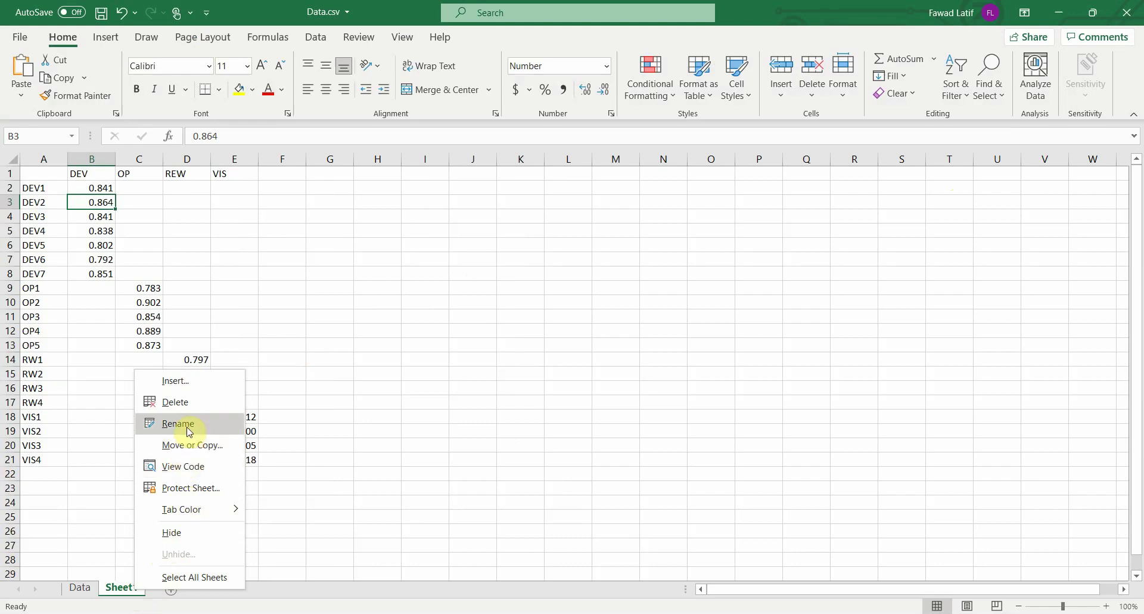
{"action": "left_click", "coordinate": [187, 403]}
{"action": "left_click", "coordinate": [547, 355]}
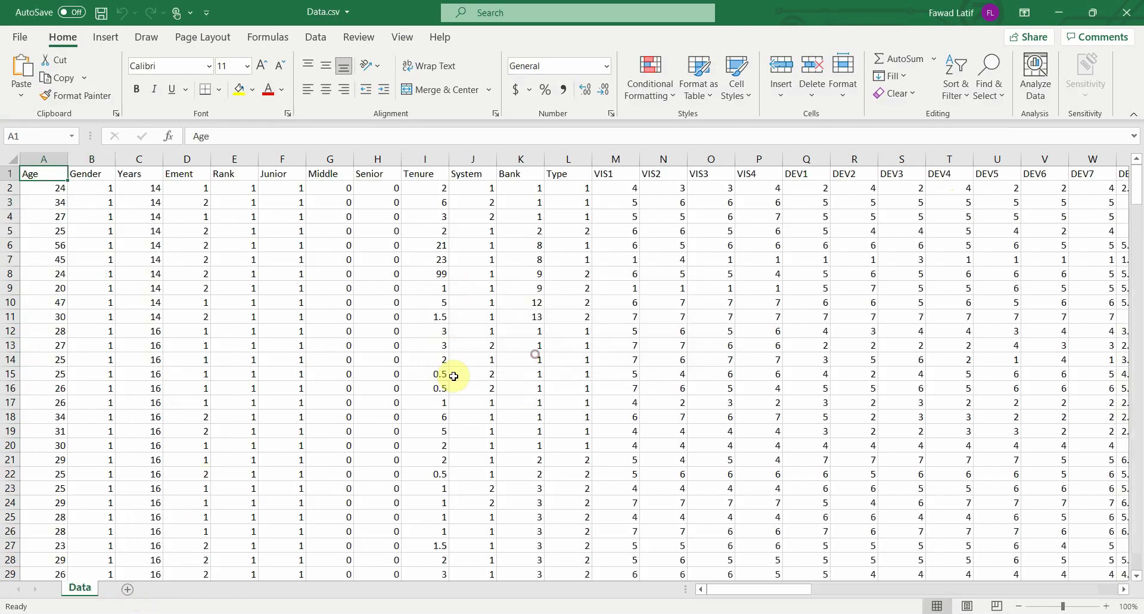
- Locate the latent variable score columns from 01. VIS through 13. OP, select the 01. VIS column, and save Data.csv
{"action": "left_click_drag", "start_coordinate": [741, 590], "coordinate": [1101, 588]}
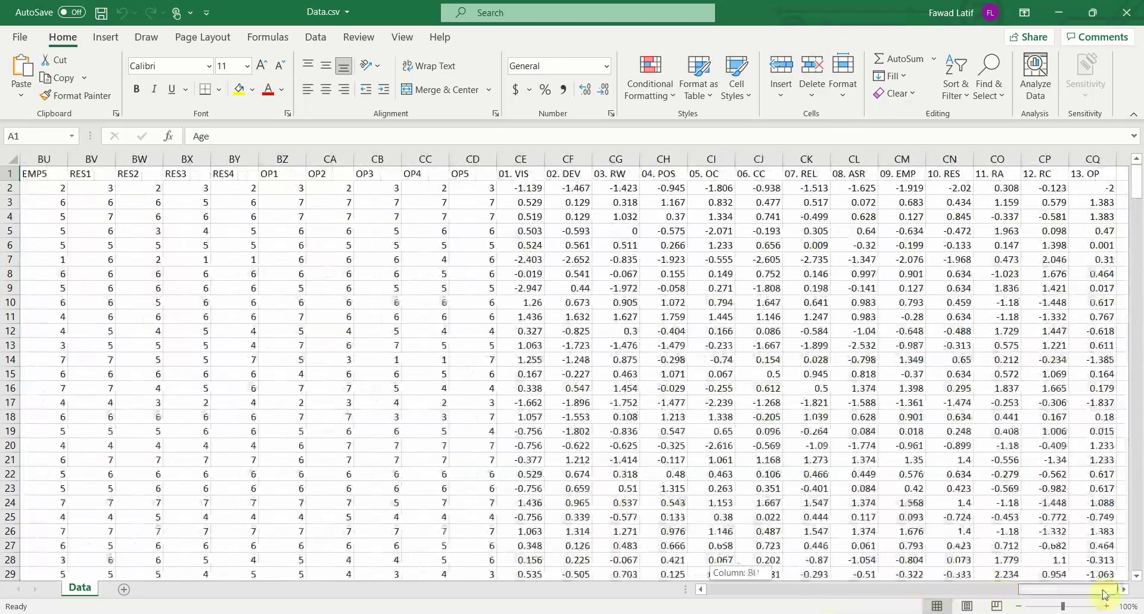
{"action": "left_click", "coordinate": [509, 158]}
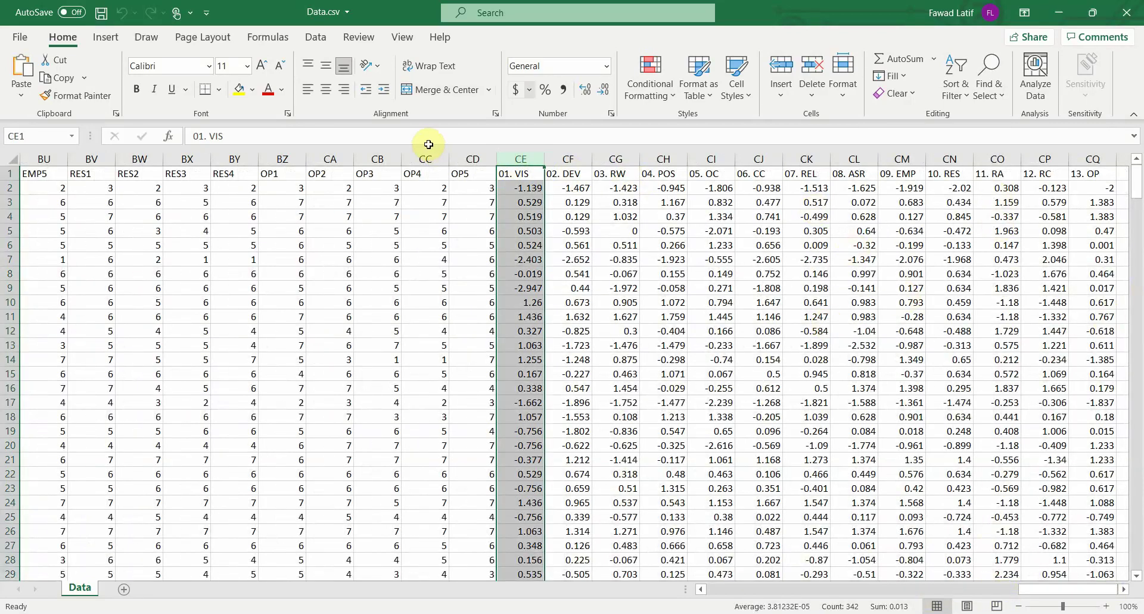
{"action": "left_click", "coordinate": [99, 16]}
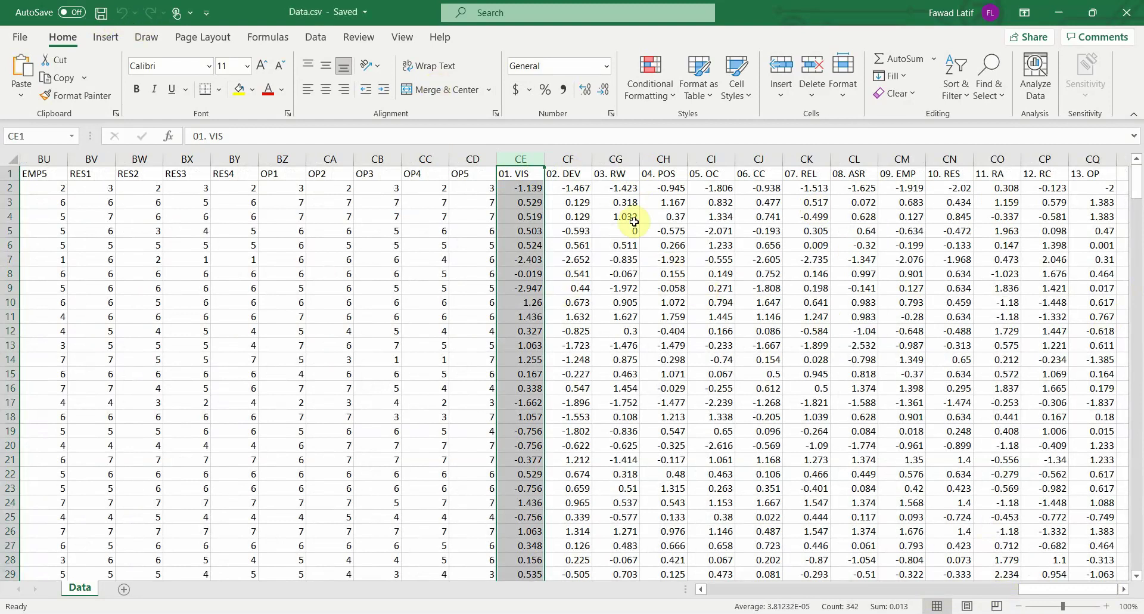
- Switch to SmartPLS and import Data.csv into the HO Ref-For project as a new data file named Data -LVS
{"action": "key", "text": "alt+Tab"}
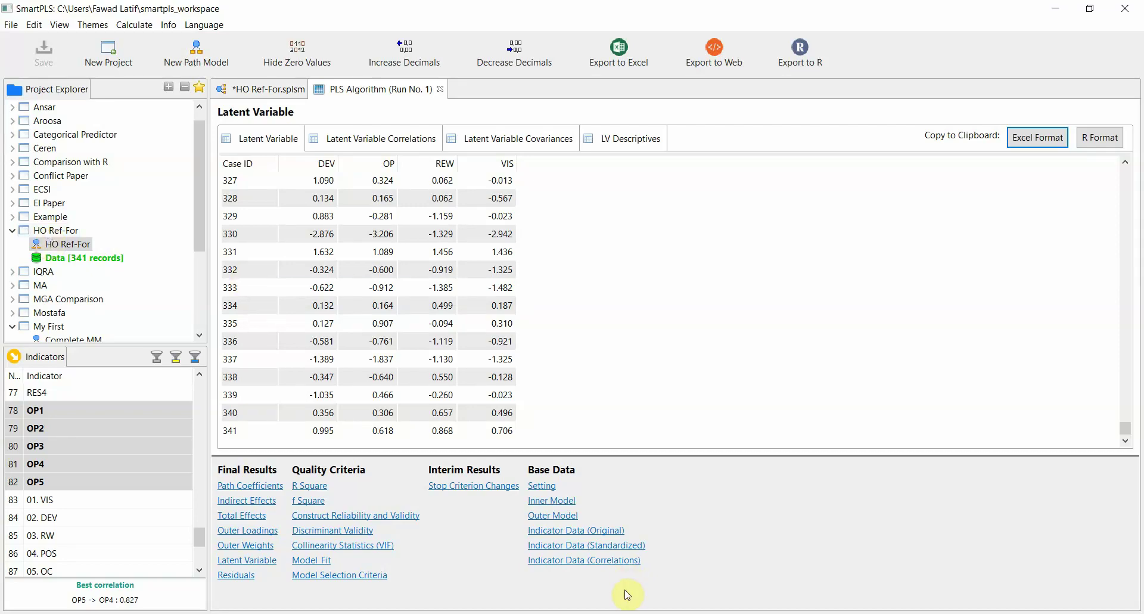
{"action": "key", "text": "alt+Tab"}
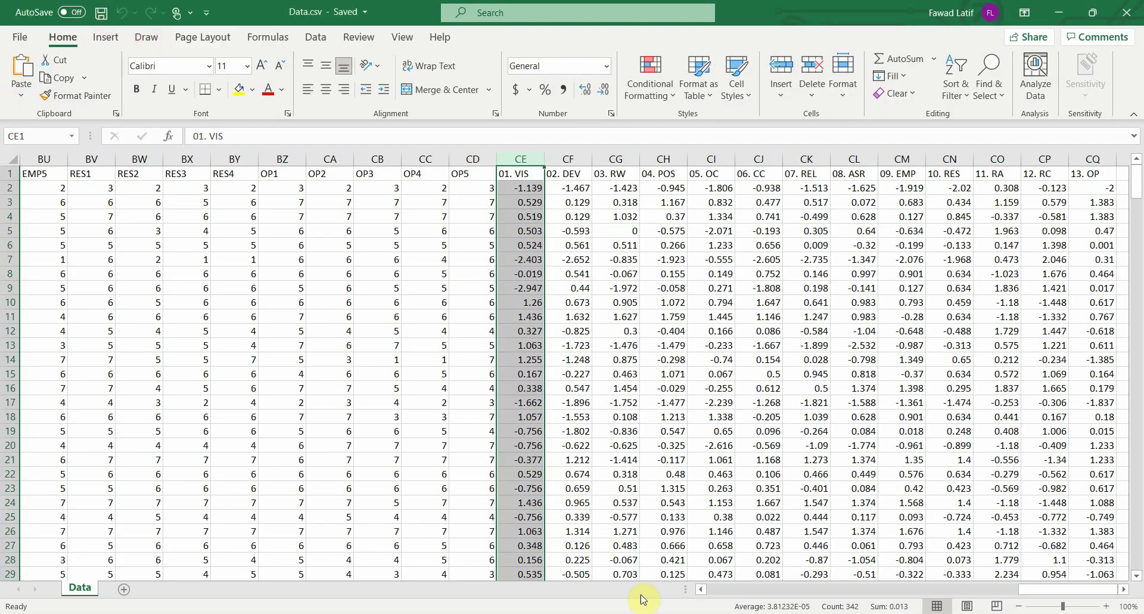
{"action": "key", "text": "alt+Tab"}
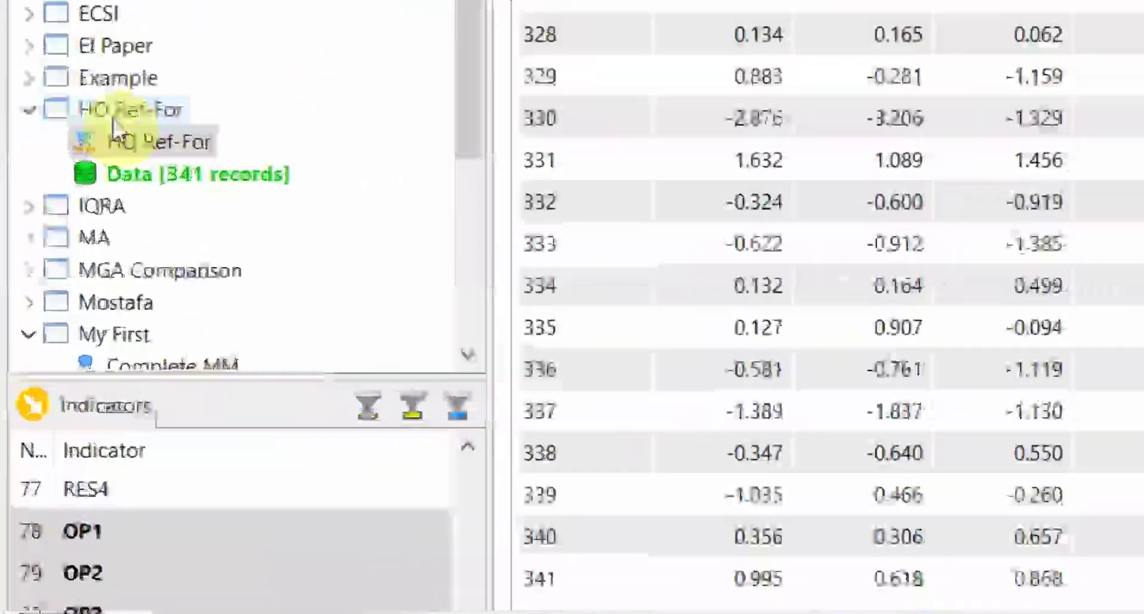
{"action": "right_click", "coordinate": [113, 119]}
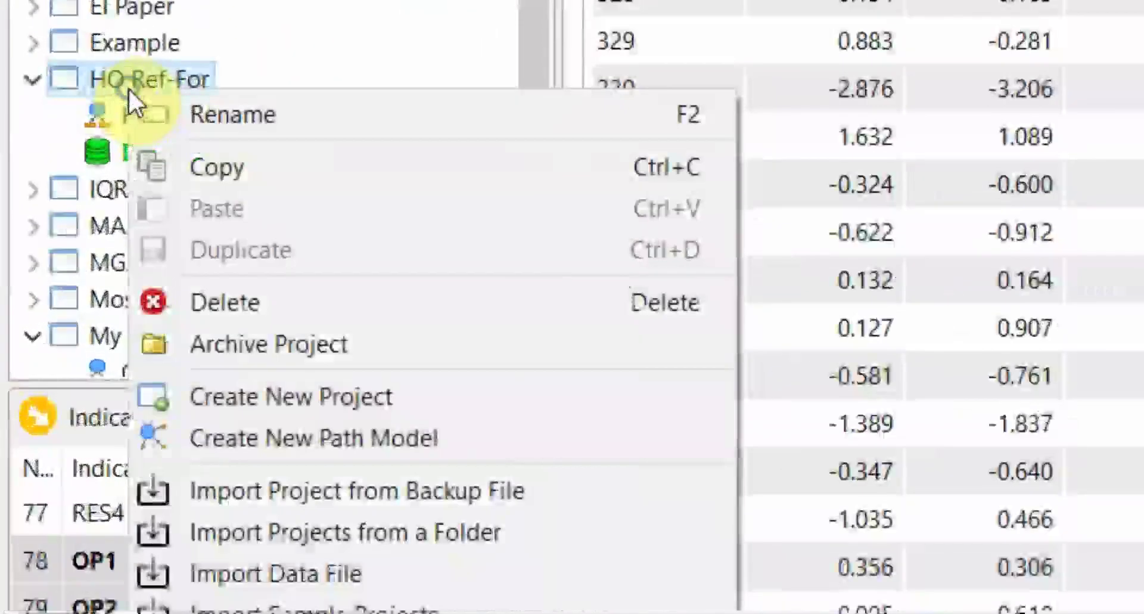
{"action": "left_click", "coordinate": [325, 581]}
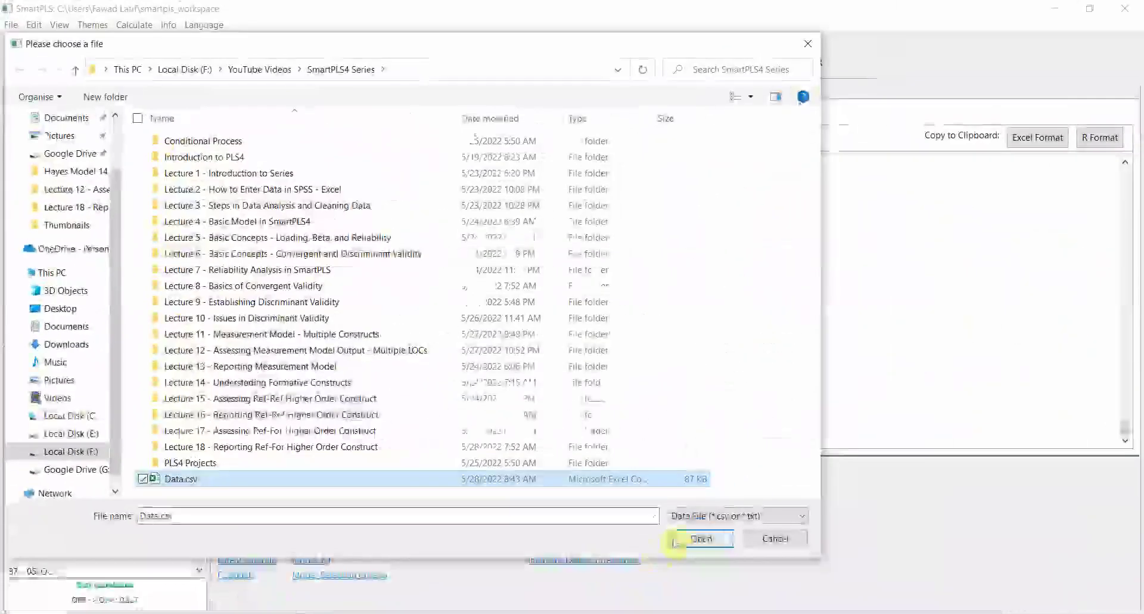
{"action": "left_click", "coordinate": [618, 536]}
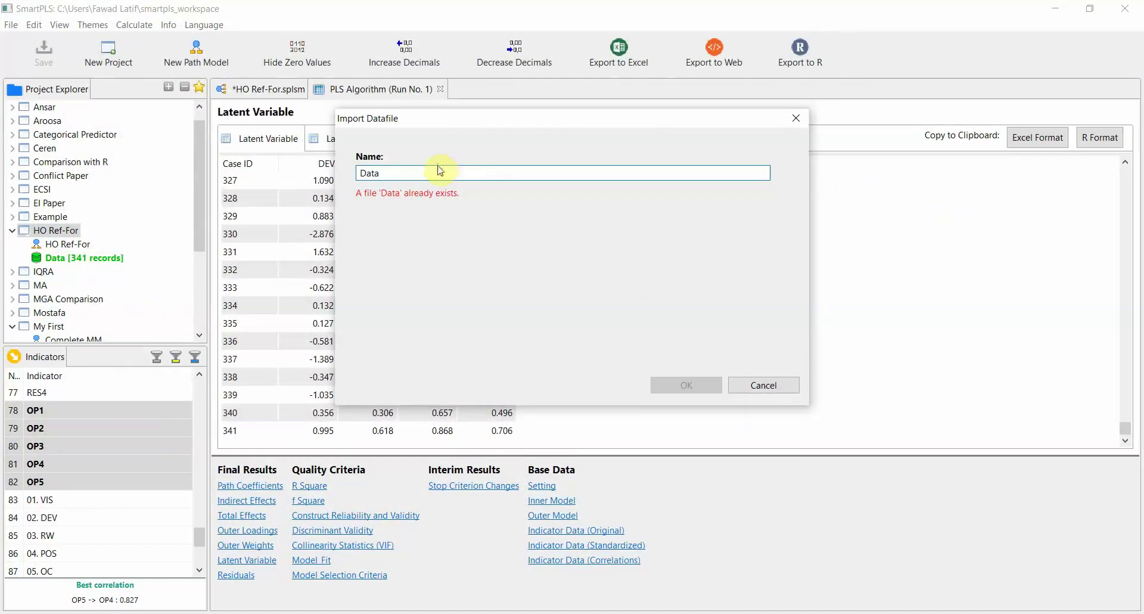
{"action": "left_click", "coordinate": [420, 172]}
{"action": "type", "text": "-LVS"}
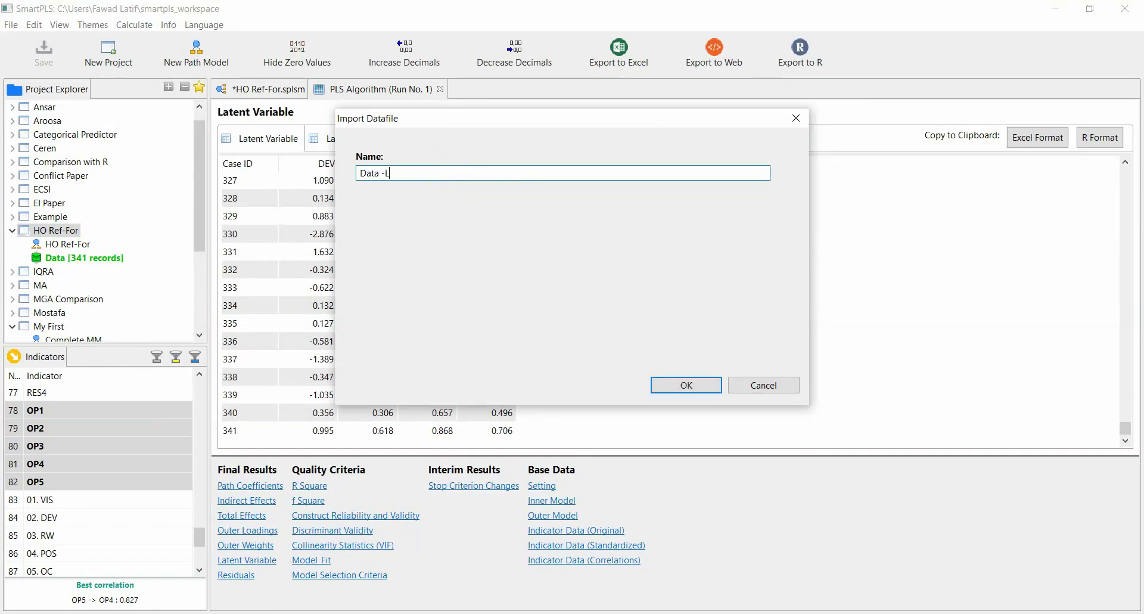
{"action": "left_click", "coordinate": [687, 386]}
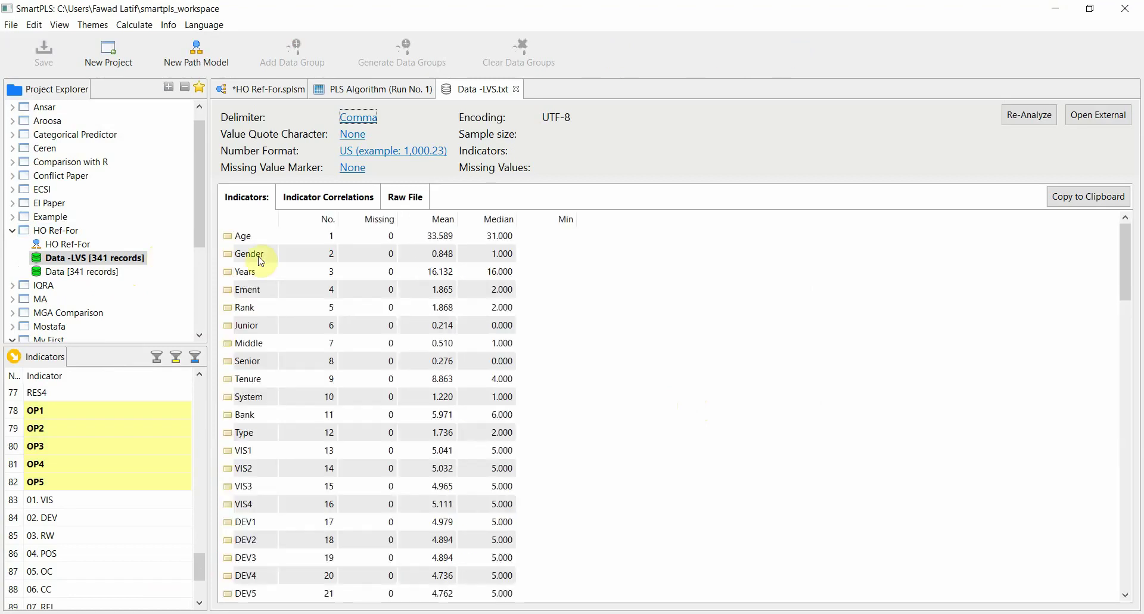
- Check the latent variable score indicators in Data -LVS, and close the data file view and the PLS Algorithm results
{"action": "scroll", "coordinate": [84, 477], "scroll_direction": "down", "scroll_amount": 3}
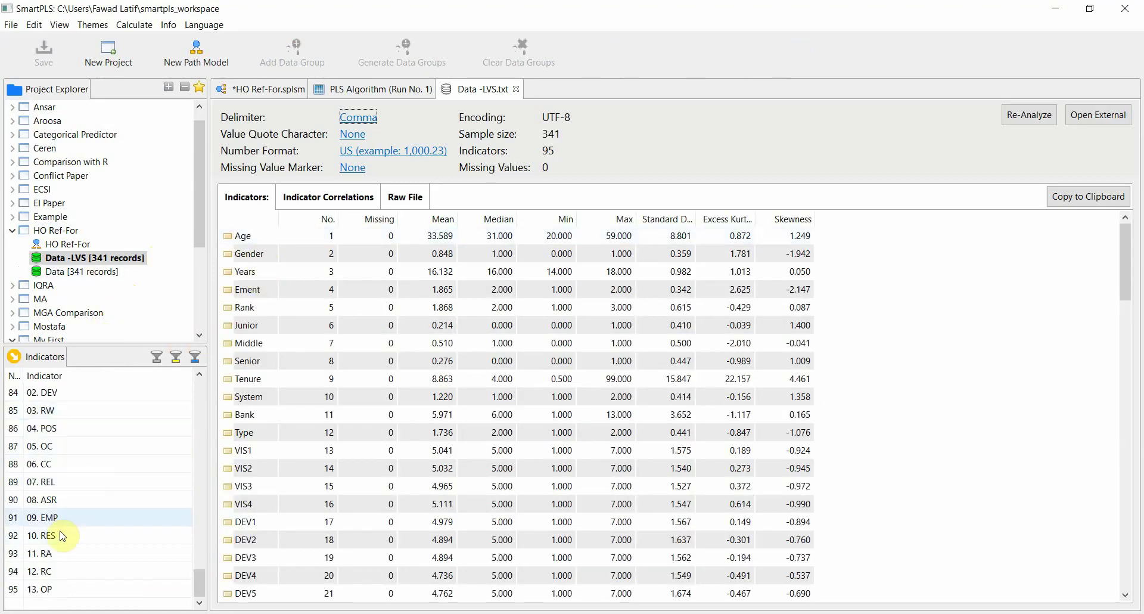
{"action": "left_click", "coordinate": [48, 393]}
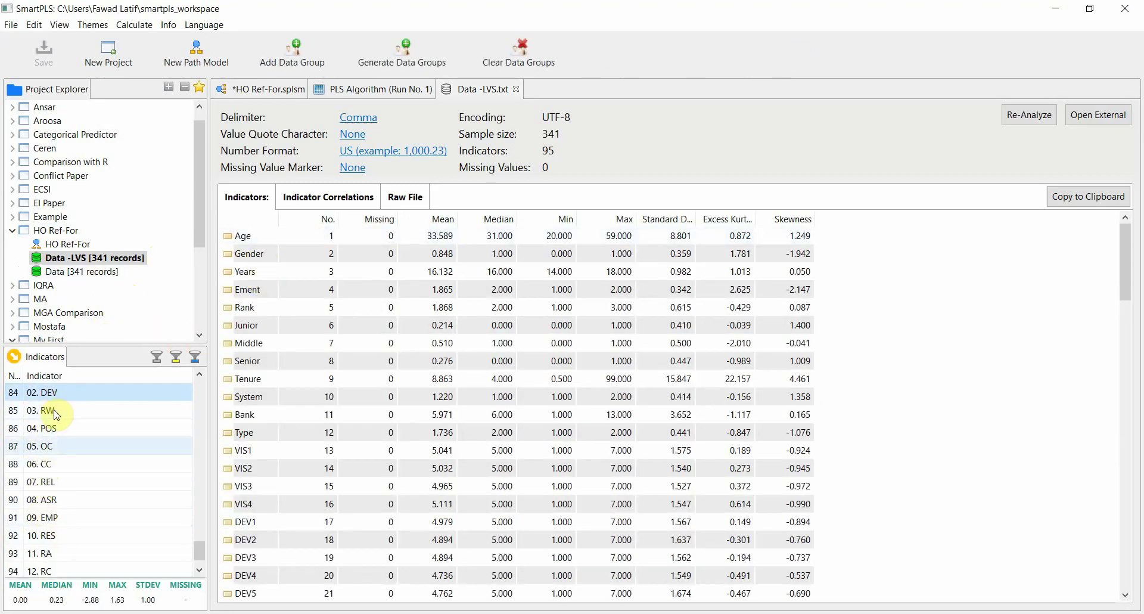
{"action": "mouse_move", "coordinate": [52, 464]}
{"action": "left_mouse_down"}
{"action": "mouse_move", "coordinate": [55, 477]}
{"action": "mouse_move", "coordinate": [51, 409]}
{"action": "mouse_move", "coordinate": [64, 456]}
{"action": "left_mouse_up"}
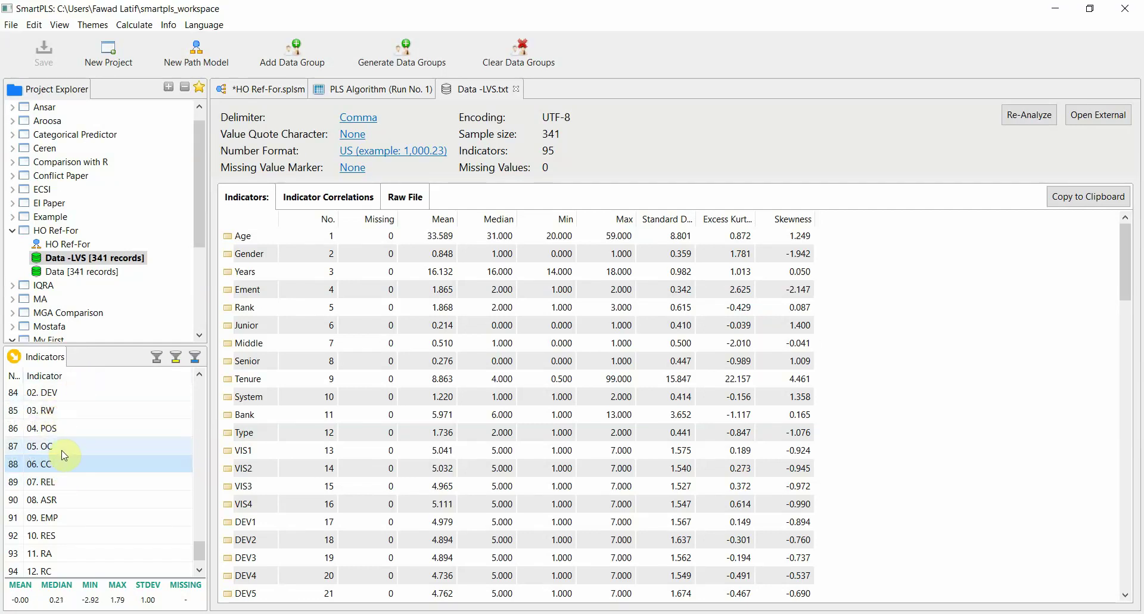
{"action": "left_click", "coordinate": [517, 88]}
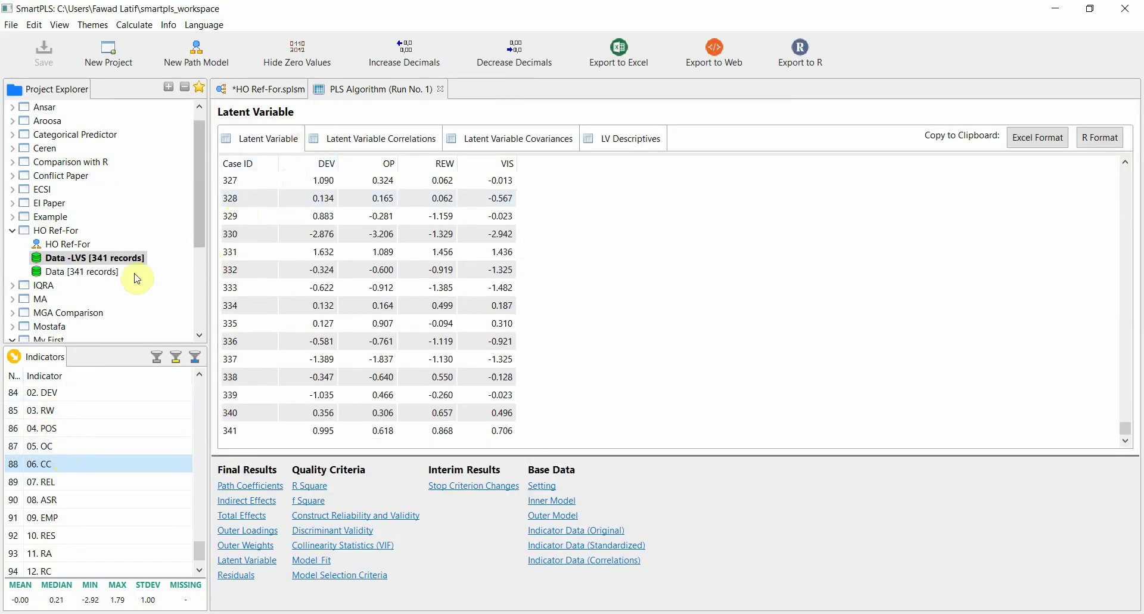
{"action": "left_click", "coordinate": [438, 89]}
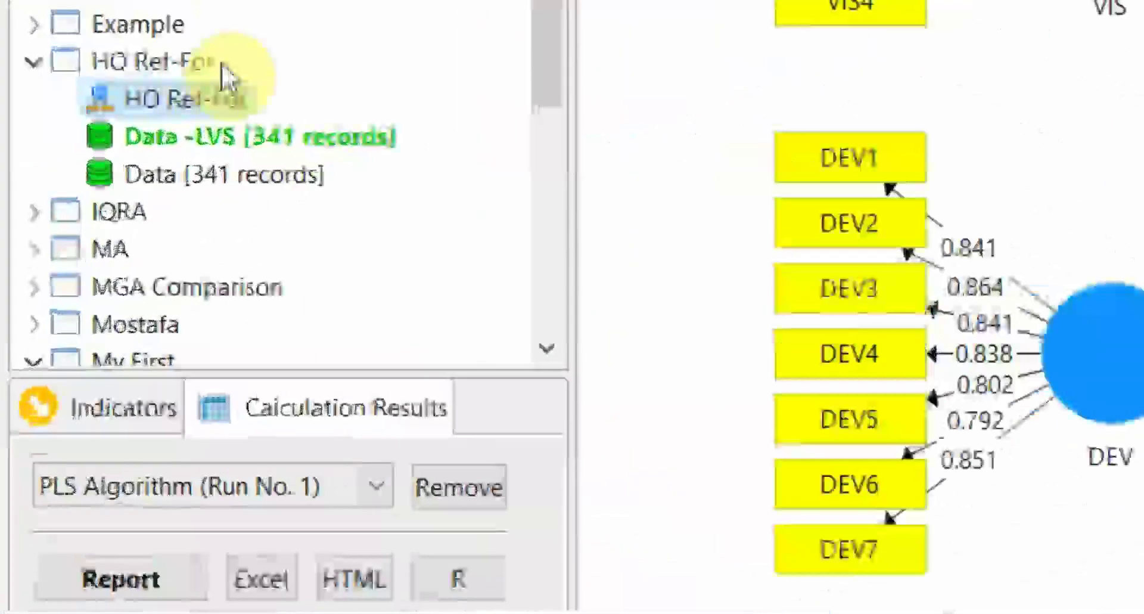
- Duplicate the HO Ref-For path model as IM - HOC and delete the VIS, DEV and REW constructs with their indicators from the copy
{"action": "right_click", "coordinate": [66, 242]}
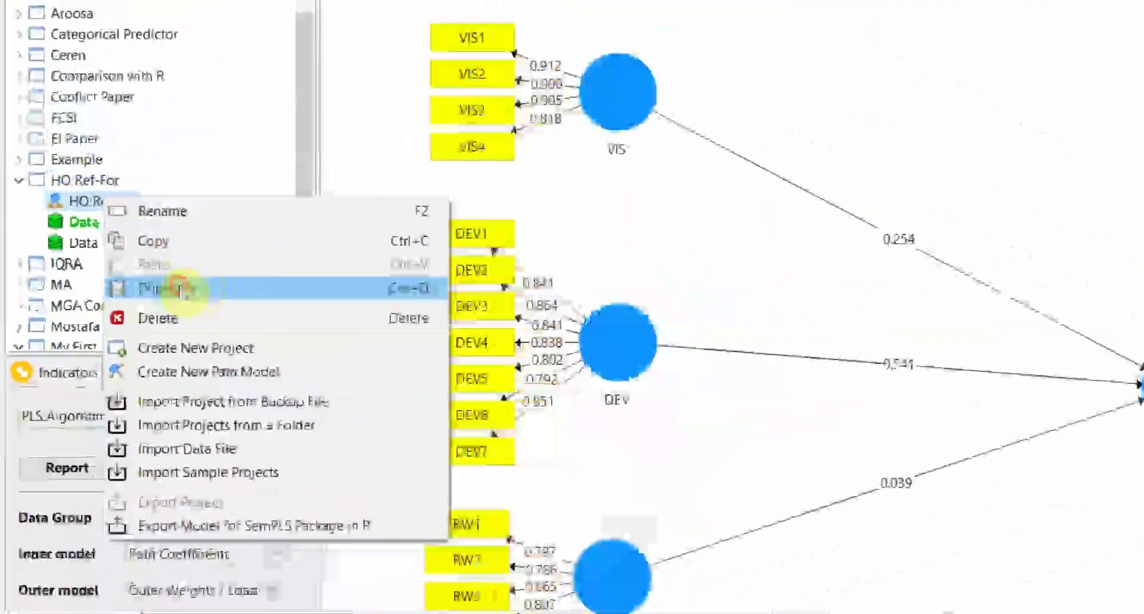
{"action": "left_click", "coordinate": [301, 256]}
{"action": "key", "text": "Return"}
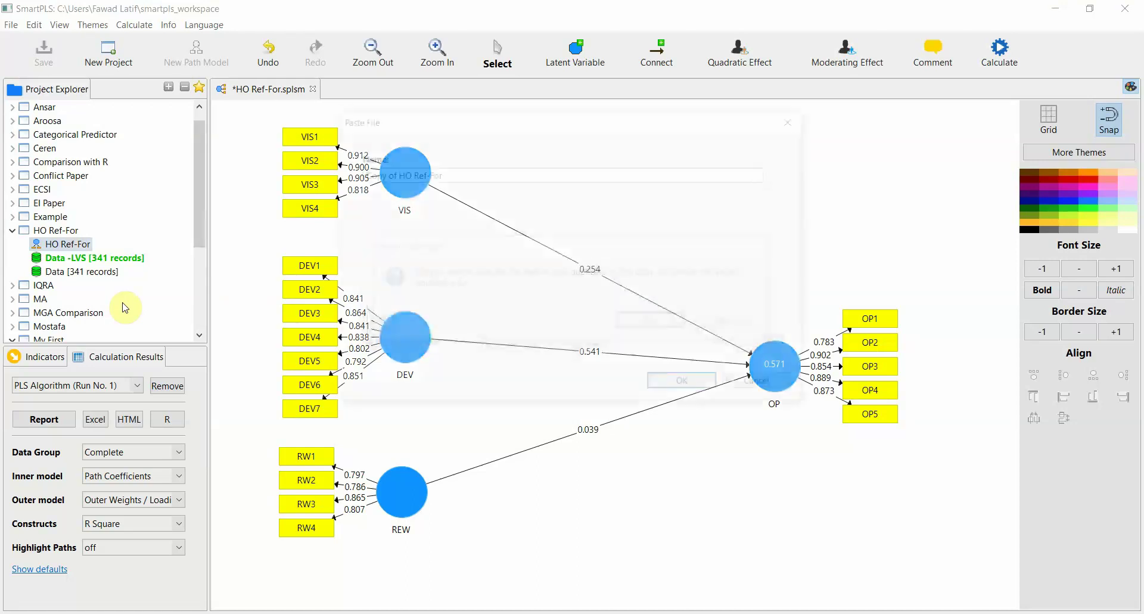
{"action": "type", "text": "IM - HOC"}
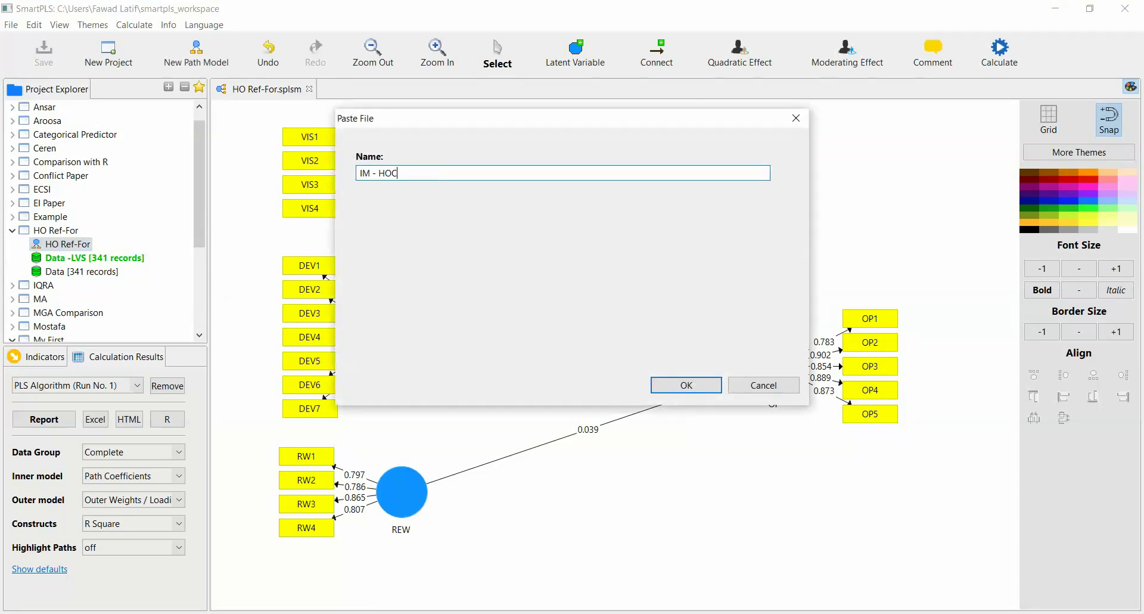
{"action": "left_click", "coordinate": [683, 384]}
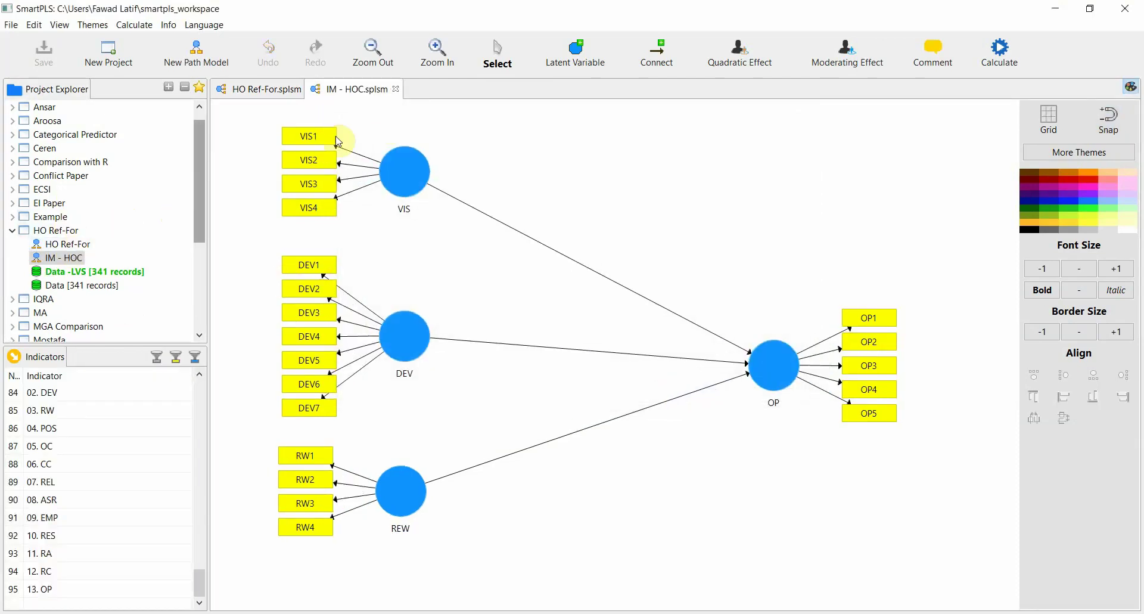
{"action": "left_click_drag", "start_coordinate": [256, 107], "coordinate": [501, 568]}
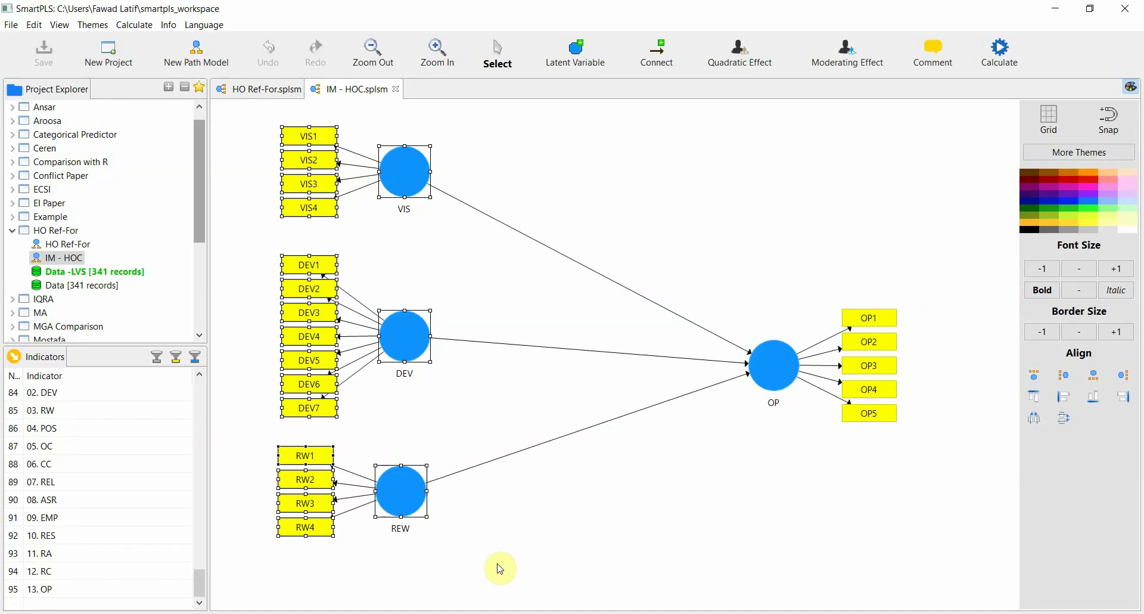
{"action": "key", "text": "Delete"}
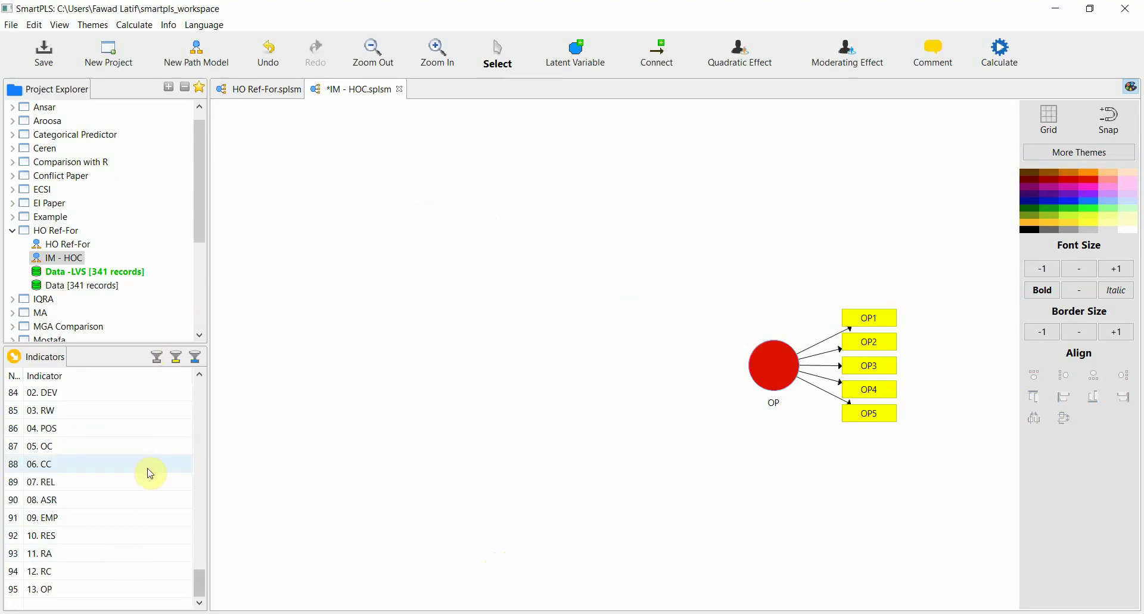
- Compare the score indicators 01. VIS, 02. DEV and 03. RW in IM - HOC with the constructs and item indicators in the HO Ref-For model
{"action": "scroll", "coordinate": [149, 473], "scroll_direction": "up", "scroll_amount": 1}
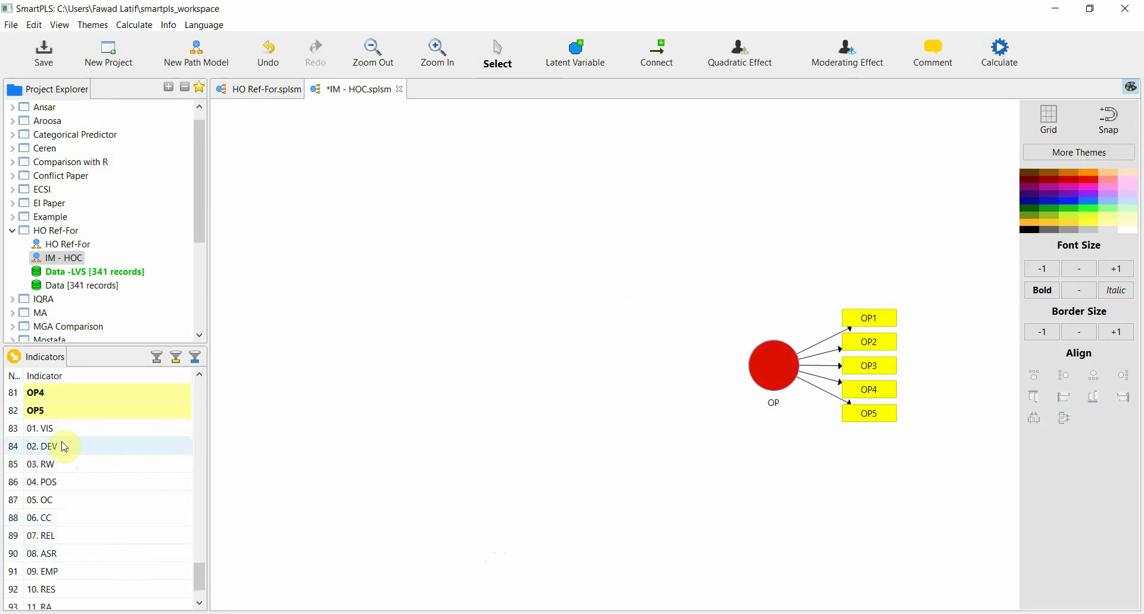
{"action": "left_click_drag", "start_coordinate": [64, 429], "coordinate": [67, 468]}
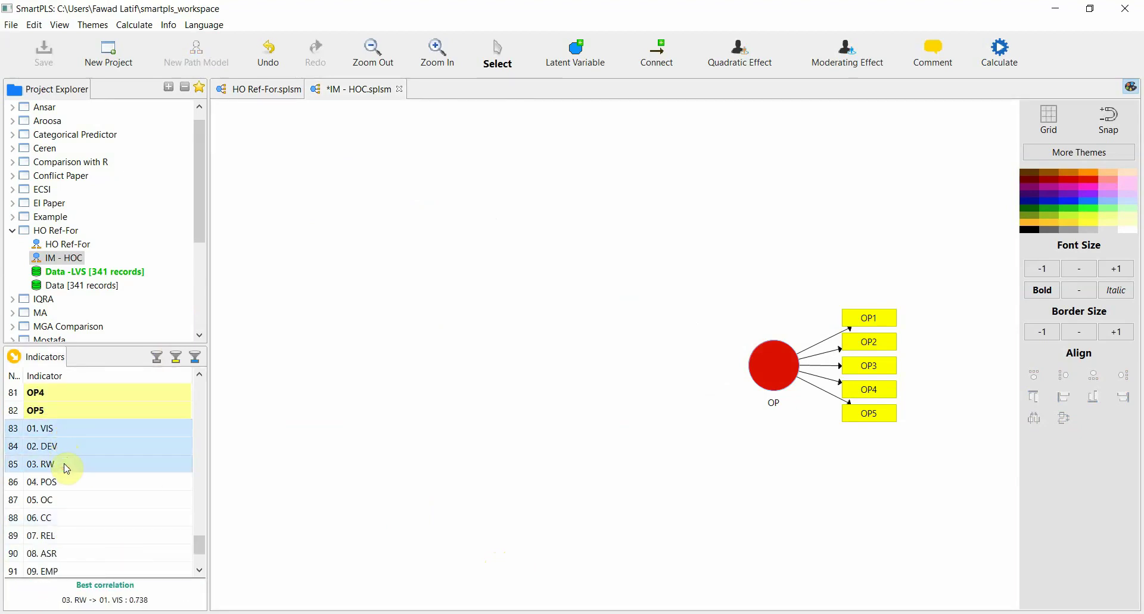
{"action": "left_click", "coordinate": [247, 90]}
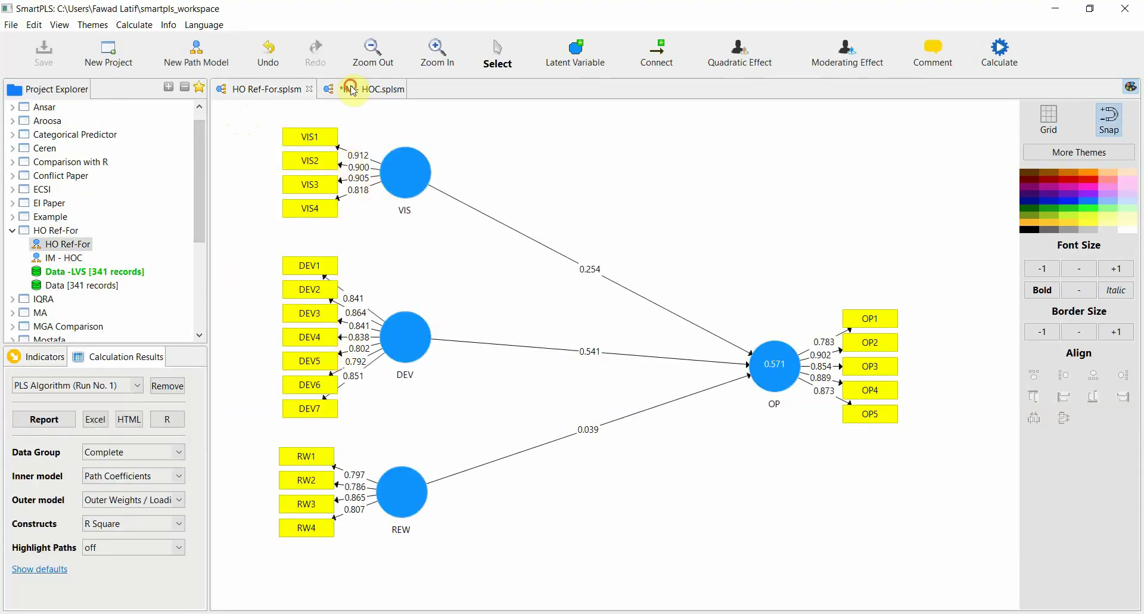
{"action": "left_click", "coordinate": [351, 89]}
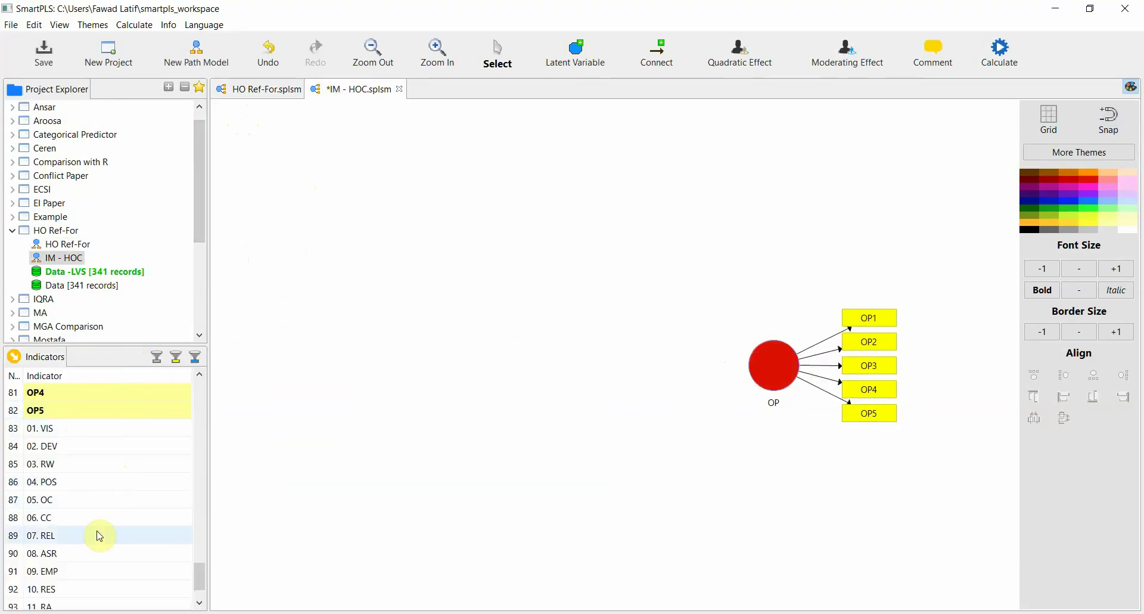
{"action": "left_click_drag", "start_coordinate": [70, 429], "coordinate": [69, 463]}
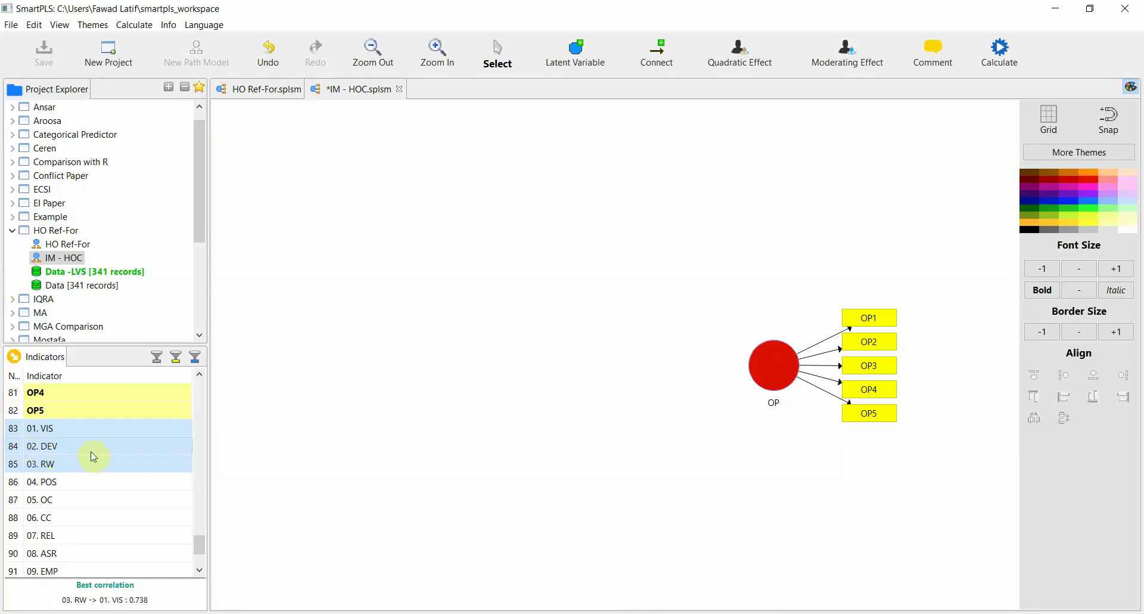
{"action": "left_click_drag", "start_coordinate": [62, 430], "coordinate": [105, 441]}
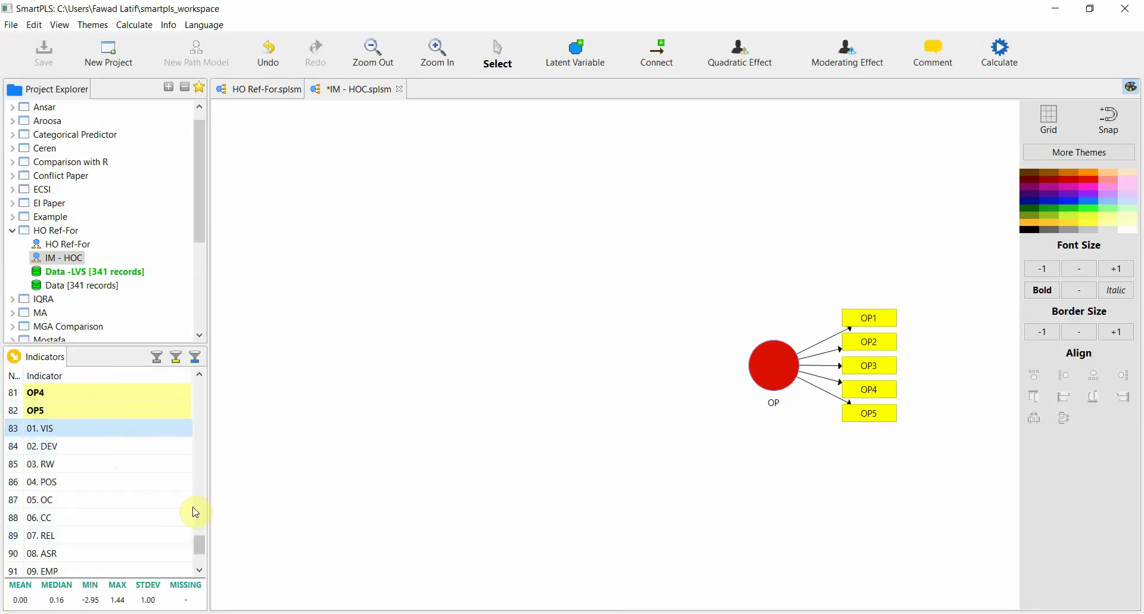
{"action": "left_click", "coordinate": [229, 90]}
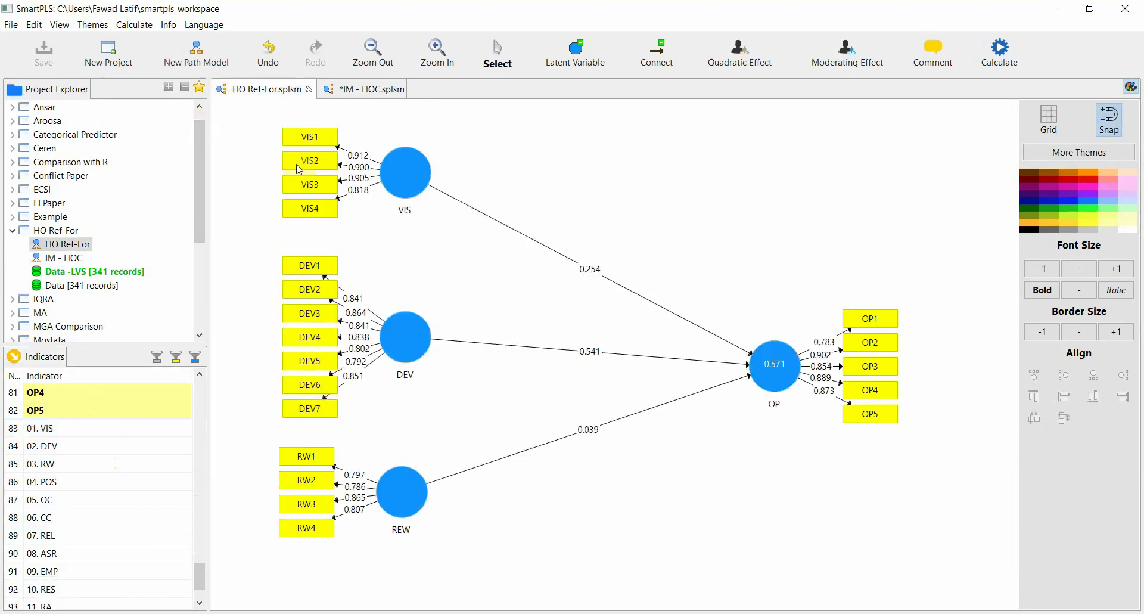
{"action": "left_click", "coordinate": [411, 171]}
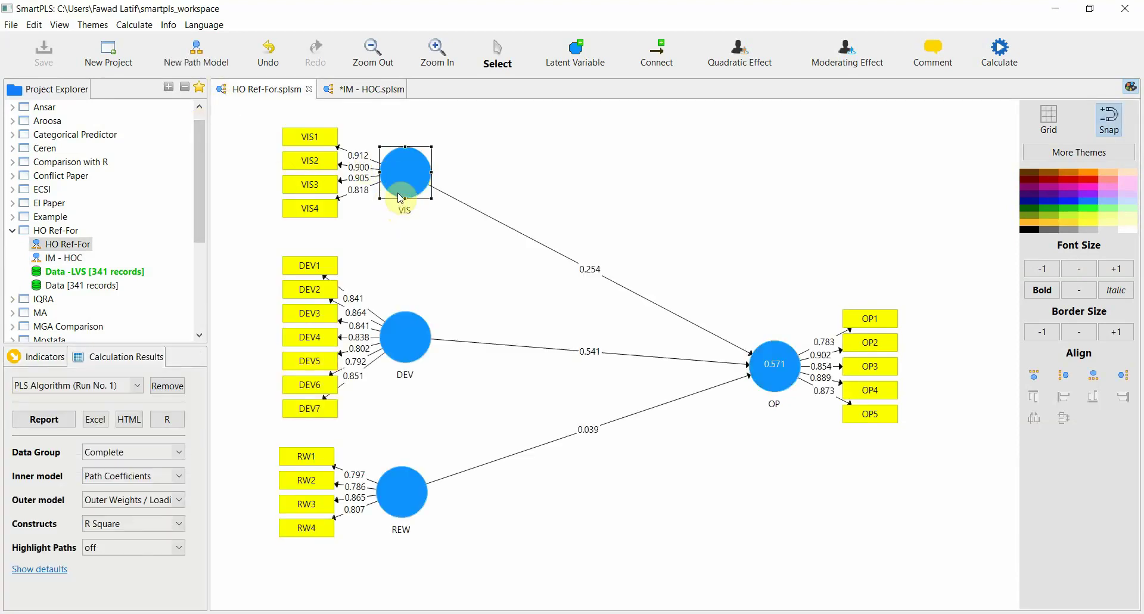
{"action": "left_click_drag", "start_coordinate": [260, 118], "coordinate": [373, 230]}
{"action": "left_click", "coordinate": [334, 86]}
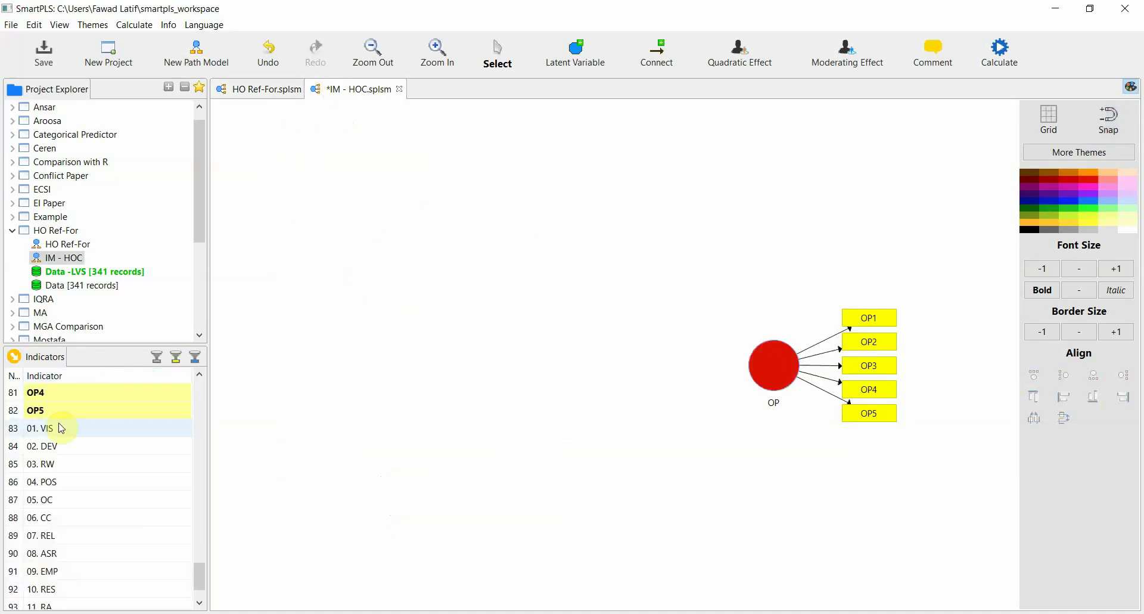
{"action": "mouse_move", "coordinate": [59, 428]}
{"action": "left_mouse_down"}
{"action": "mouse_move", "coordinate": [64, 462]}
{"action": "mouse_move", "coordinate": [82, 434]}
{"action": "mouse_move", "coordinate": [66, 442]}
{"action": "left_mouse_up"}
{"action": "left_click", "coordinate": [67, 444]}
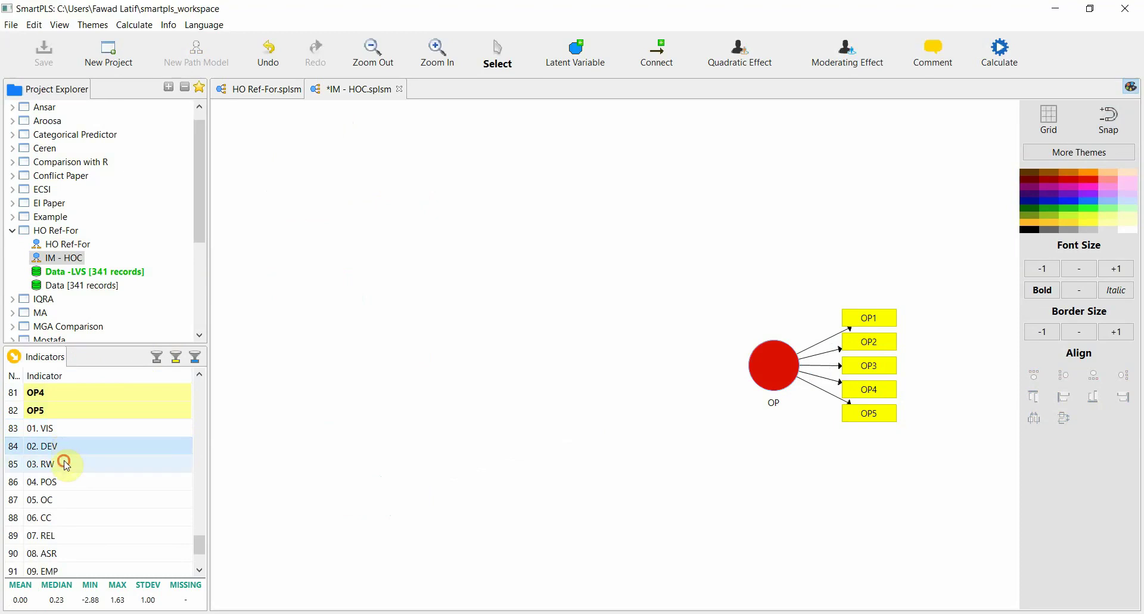
{"action": "left_click", "coordinate": [66, 462]}
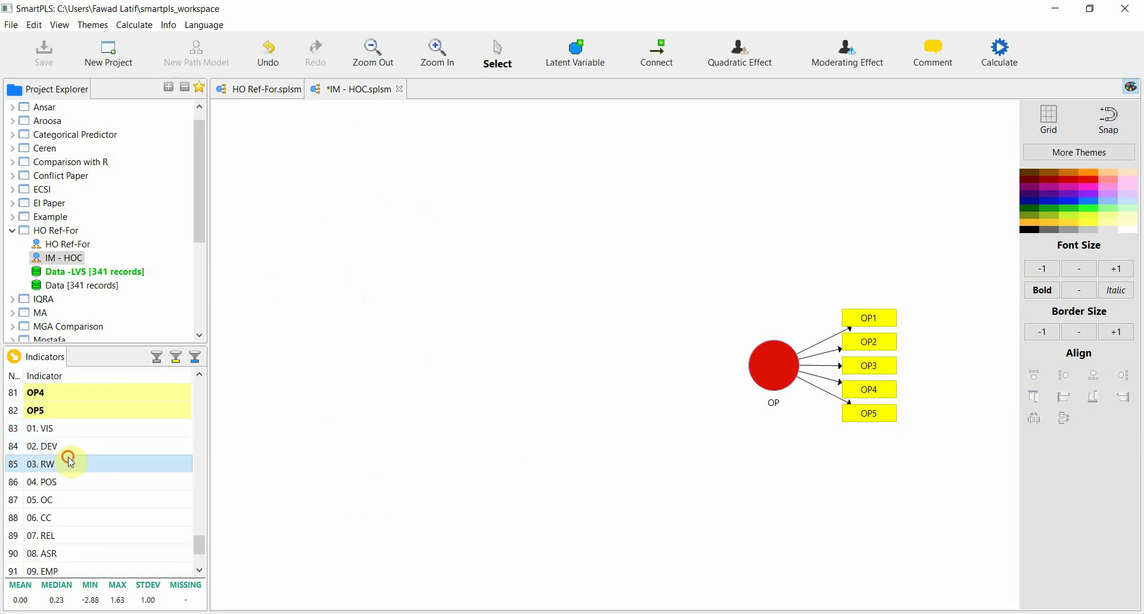
- Create a latent variable in IM - HOC from score indicators 01. VIS, 02. DEV and 03. RW, and rename it IM
{"action": "left_click", "coordinate": [271, 101]}
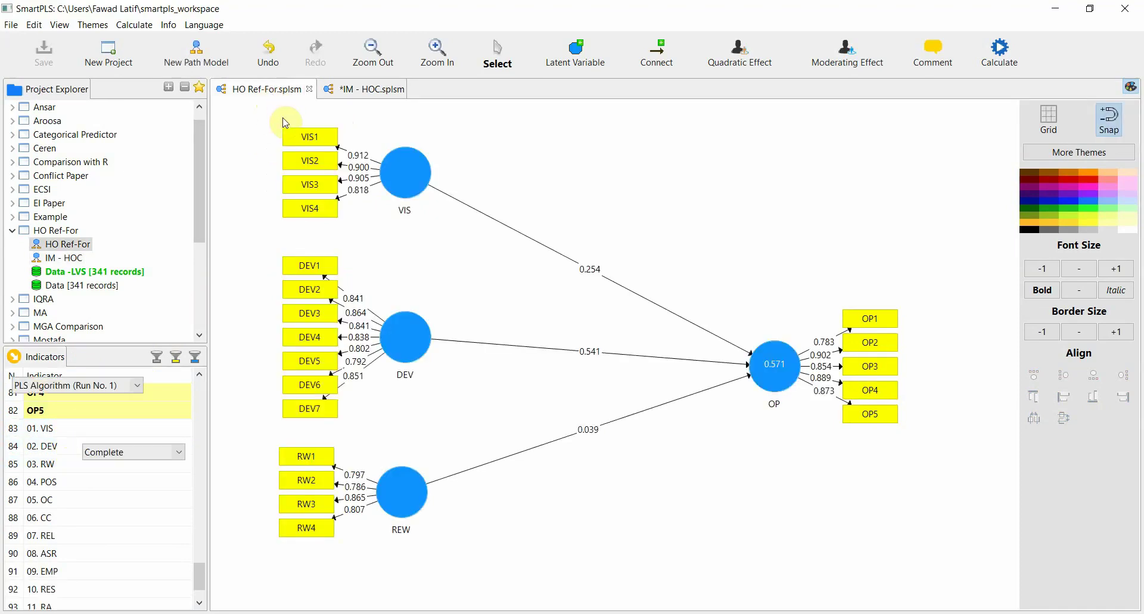
{"action": "left_click_drag", "start_coordinate": [247, 115], "coordinate": [456, 244]}
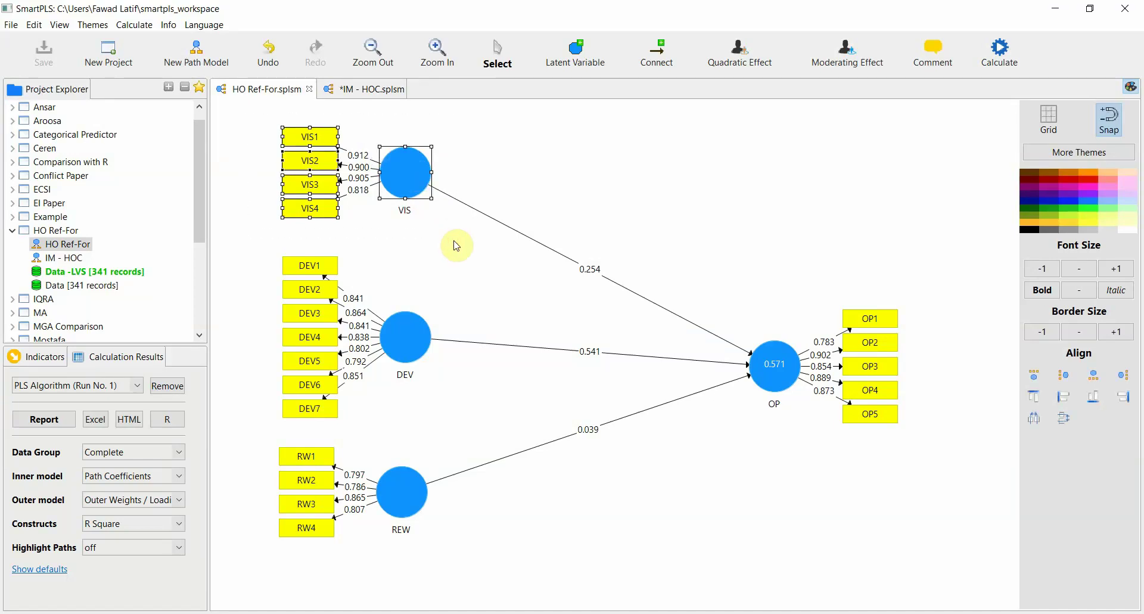
{"action": "left_click", "coordinate": [344, 90]}
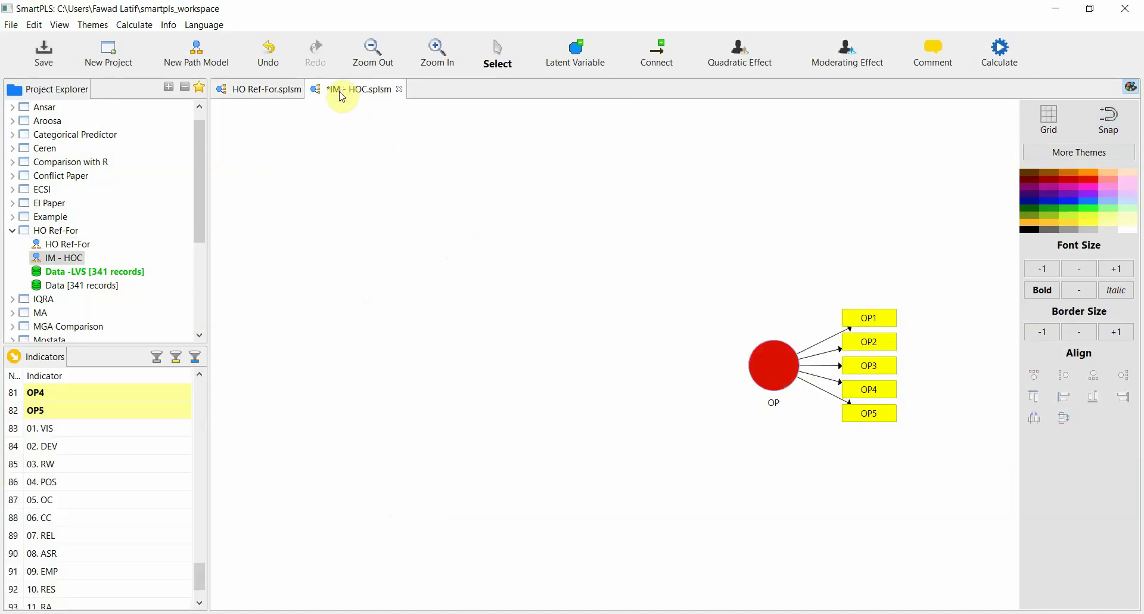
{"action": "left_click_drag", "start_coordinate": [109, 435], "coordinate": [350, 262]}
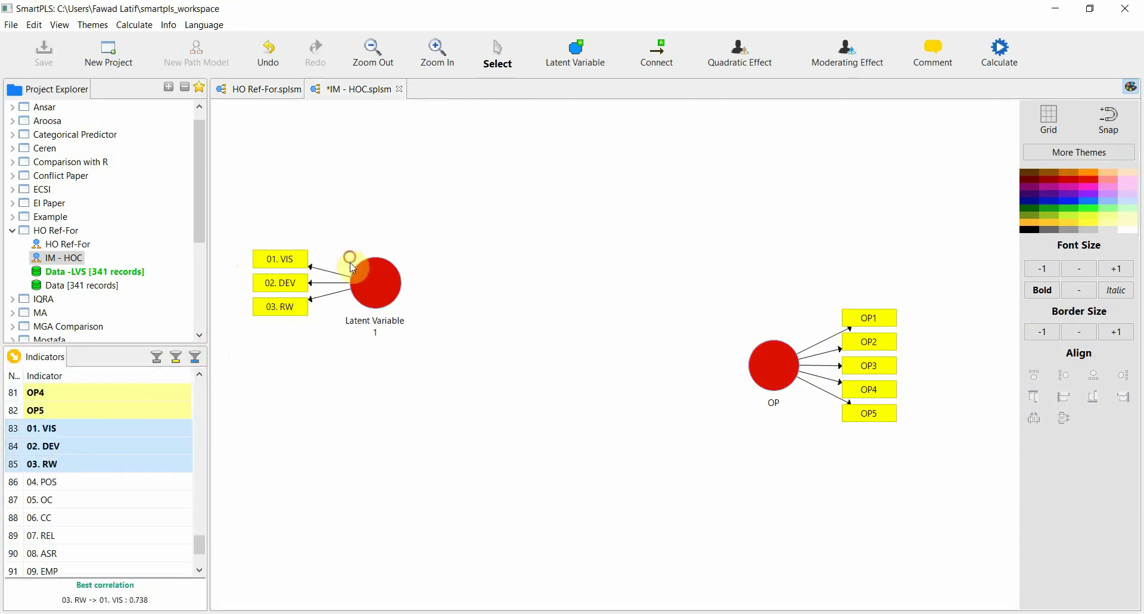
{"action": "left_click", "coordinate": [368, 291]}
{"action": "double_click", "coordinate": [369, 292]}
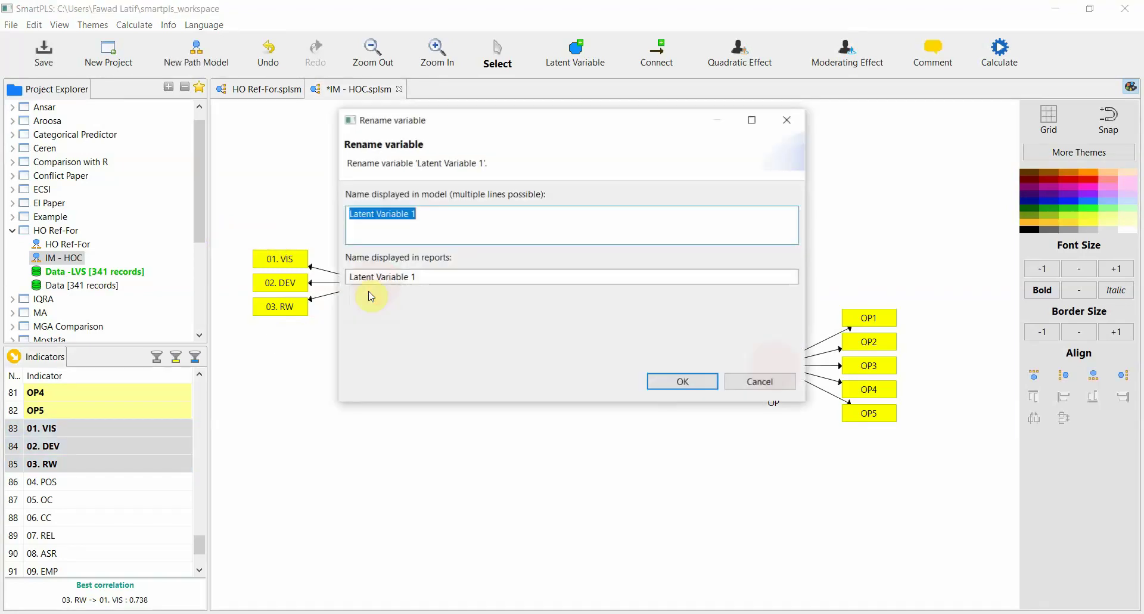
{"action": "type", "text": "IM"}
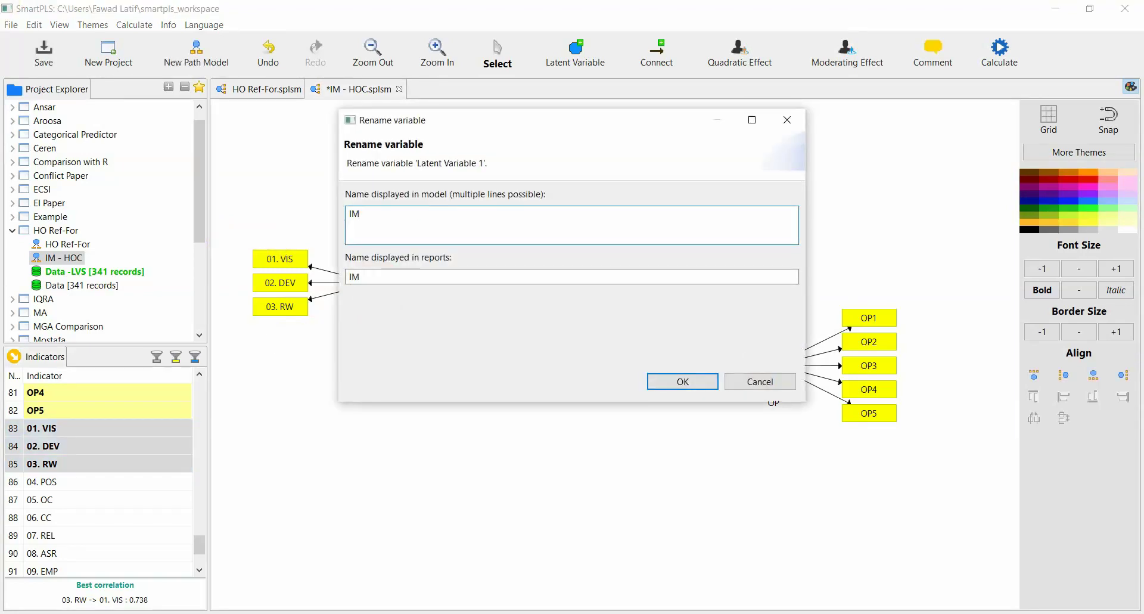
{"action": "left_click", "coordinate": [671, 380]}
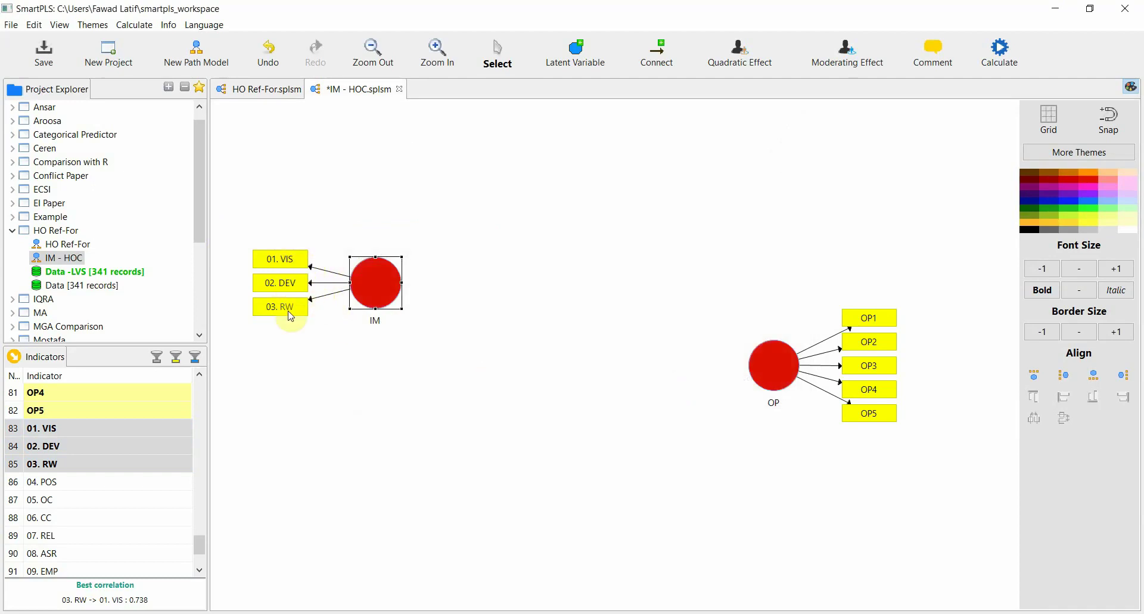
- Switch the IM construct's measurement model from reflective to formative and move the construct with its indicators level with OP
{"action": "left_click_drag", "start_coordinate": [240, 223], "coordinate": [327, 360]}
{"action": "left_click", "coordinate": [367, 286]}
{"action": "right_click", "coordinate": [383, 292]}
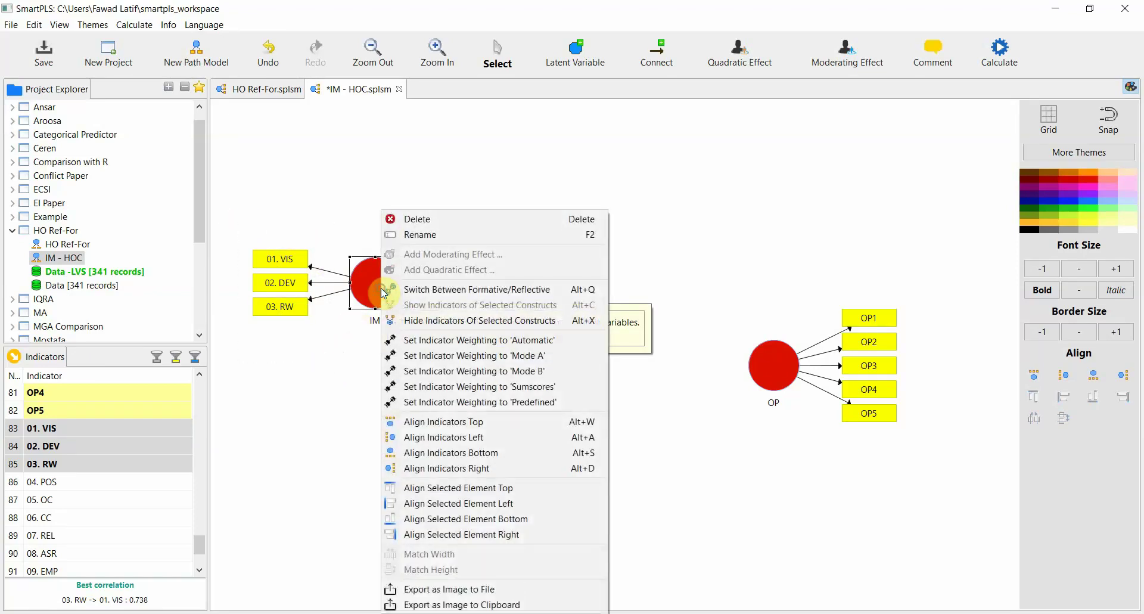
{"action": "left_click", "coordinate": [432, 290]}
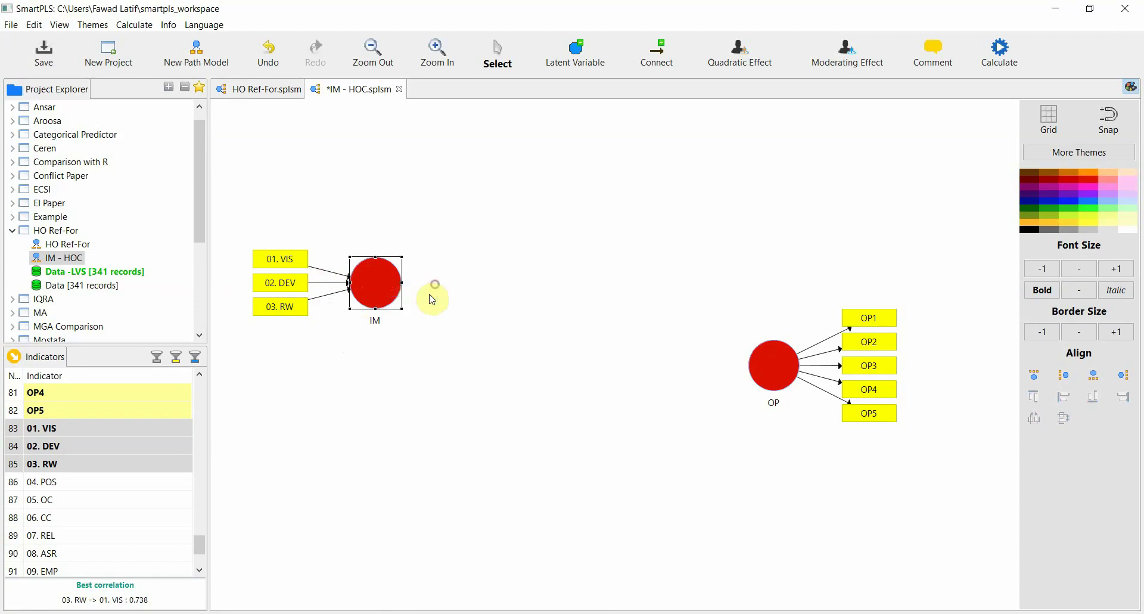
{"action": "mouse_move", "coordinate": [456, 355]}
{"action": "left_mouse_down"}
{"action": "mouse_move", "coordinate": [468, 379]}
{"action": "mouse_move", "coordinate": [463, 366]}
{"action": "left_mouse_up"}
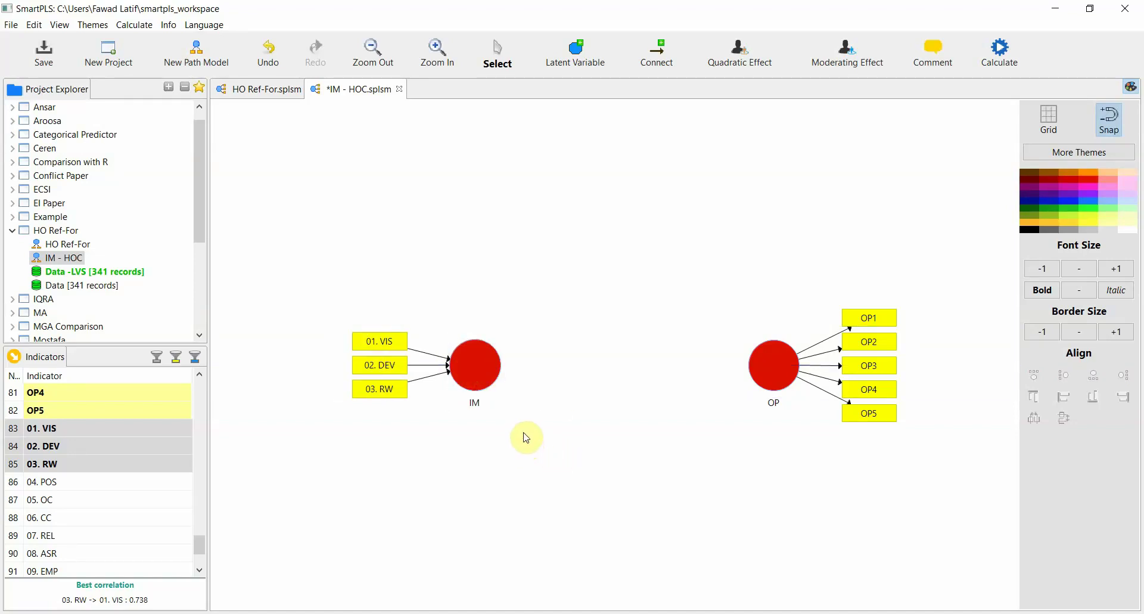
- Compare the OP construct and its item indicators OP1 to OP5 with the 13. OP score in the indicator list
{"action": "left_click_drag", "start_coordinate": [666, 220], "coordinate": [921, 514]}
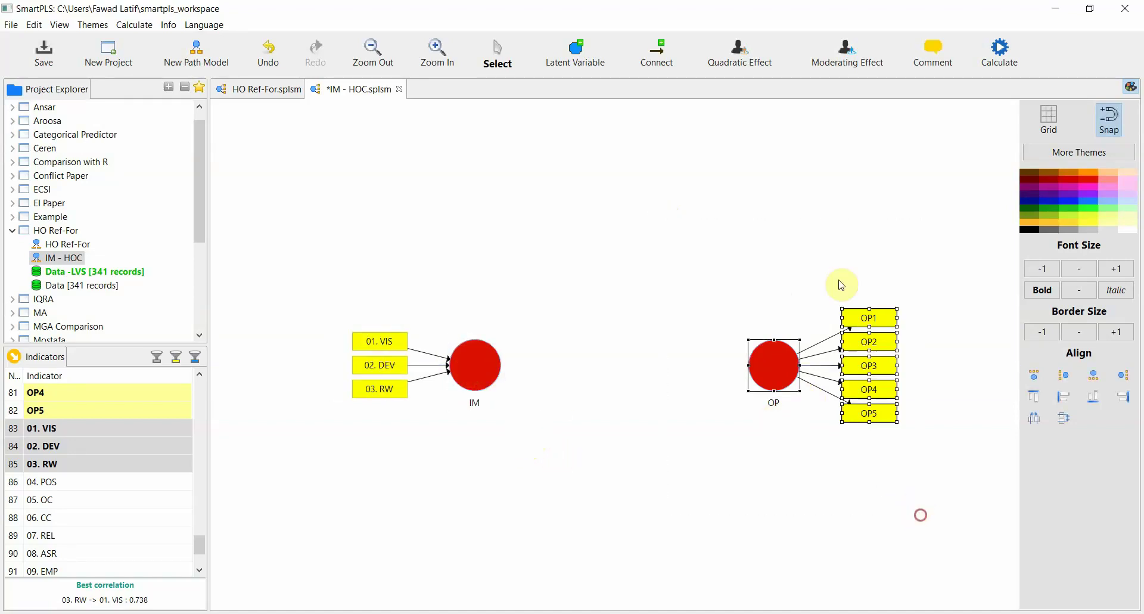
{"action": "left_click_drag", "start_coordinate": [824, 256], "coordinate": [927, 472]}
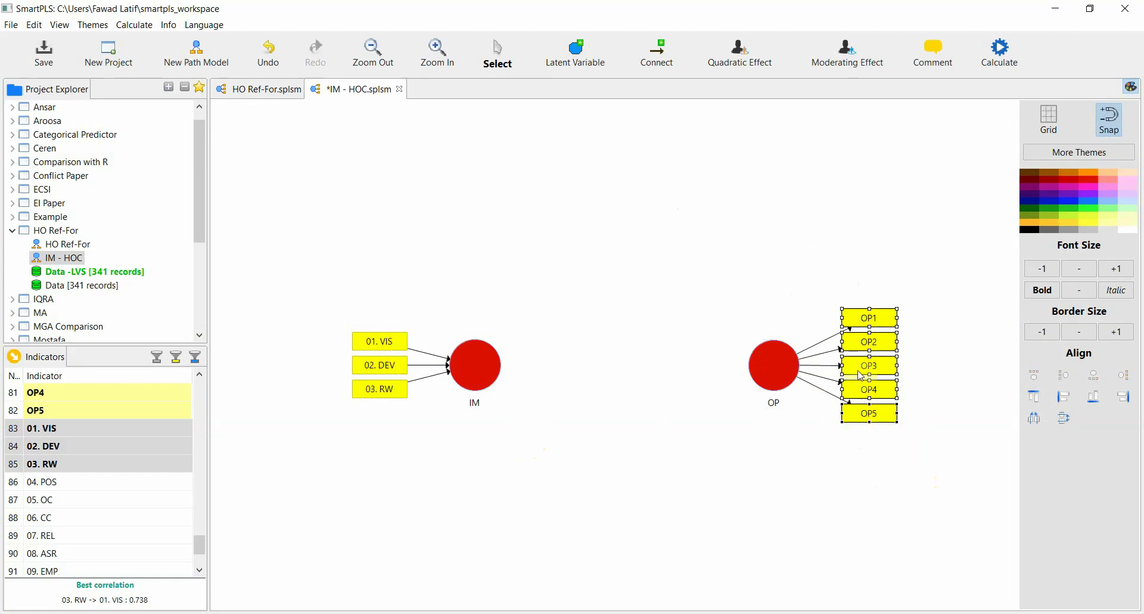
{"action": "left_click", "coordinate": [826, 456]}
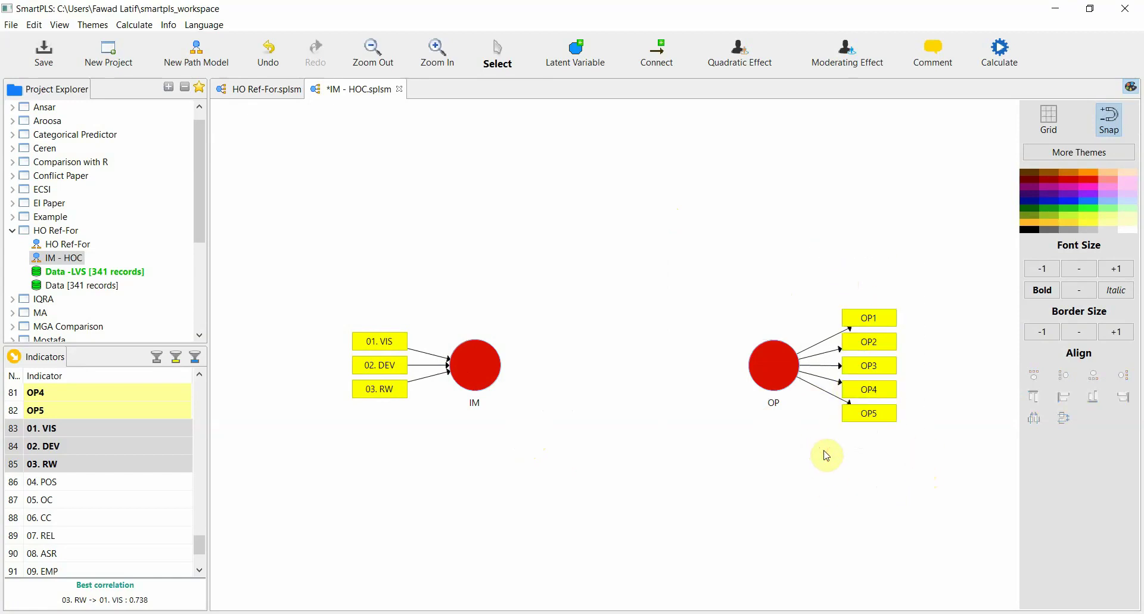
{"action": "left_click", "coordinate": [780, 369]}
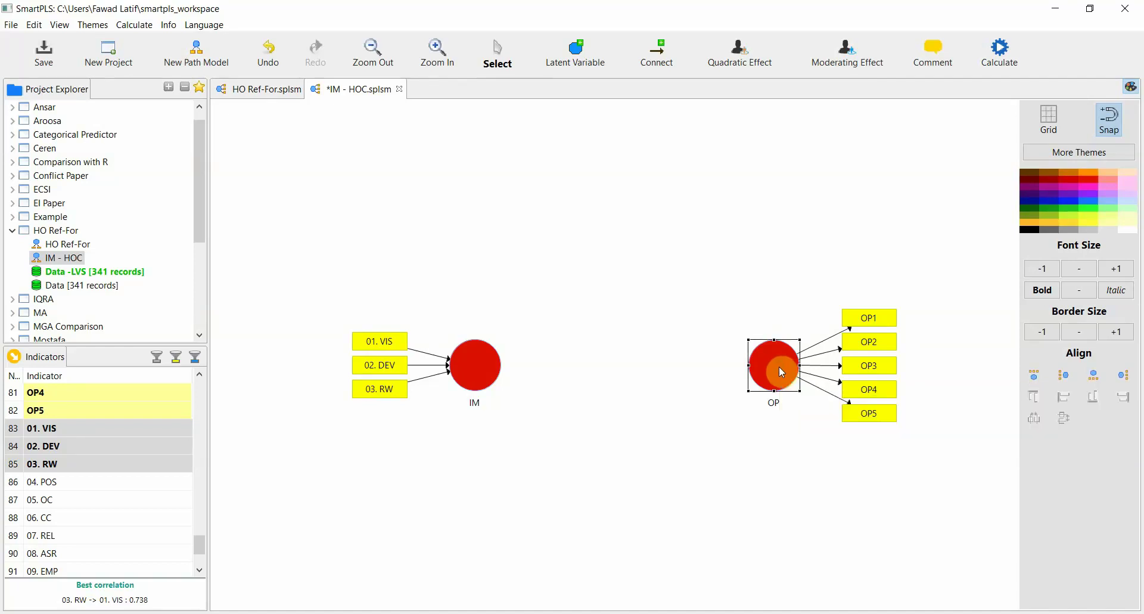
{"action": "scroll", "coordinate": [196, 524], "scroll_direction": "down", "scroll_amount": 2}
{"action": "left_click", "coordinate": [81, 554]}
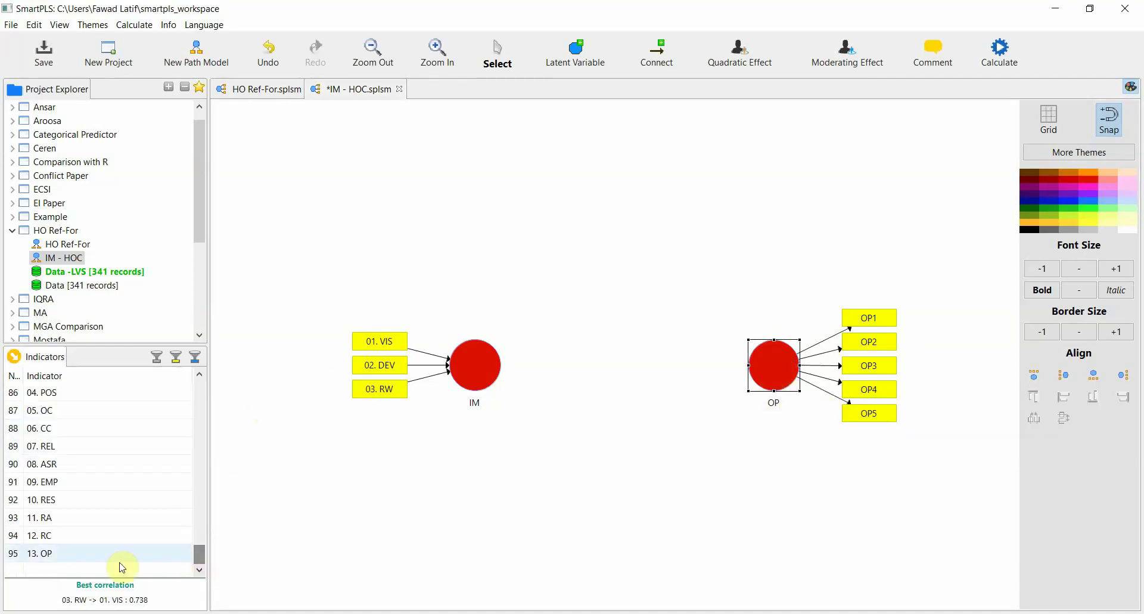
{"action": "left_click", "coordinate": [648, 255]}
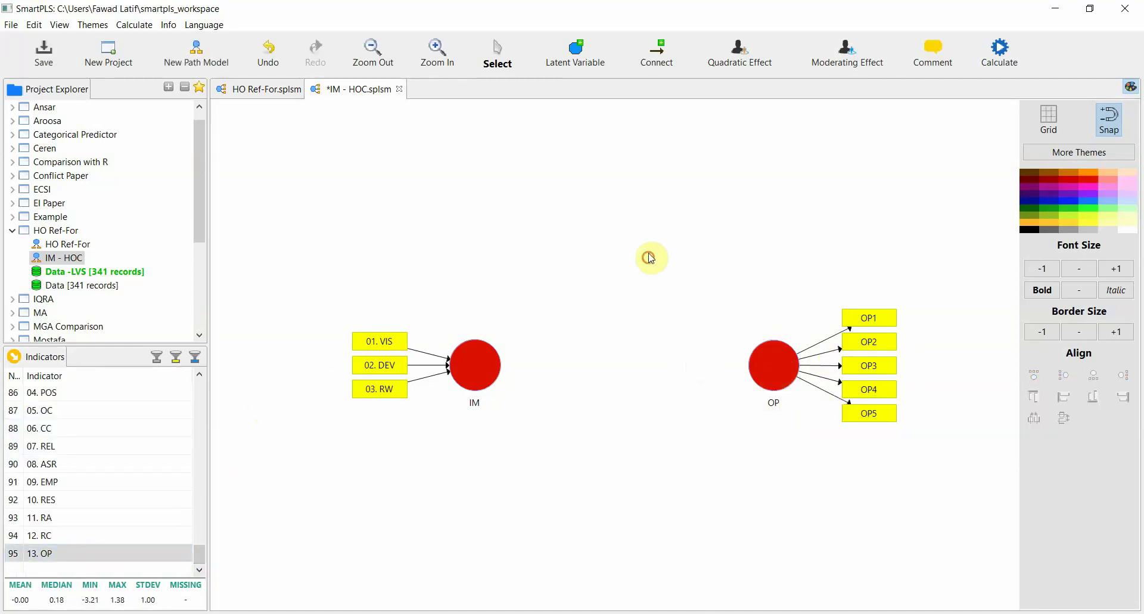
- Connect IM to OP with a path and save the IM - HOC model
{"action": "left_click", "coordinate": [670, 65]}
{"action": "left_click", "coordinate": [485, 343]}
{"action": "left_click", "coordinate": [773, 369]}
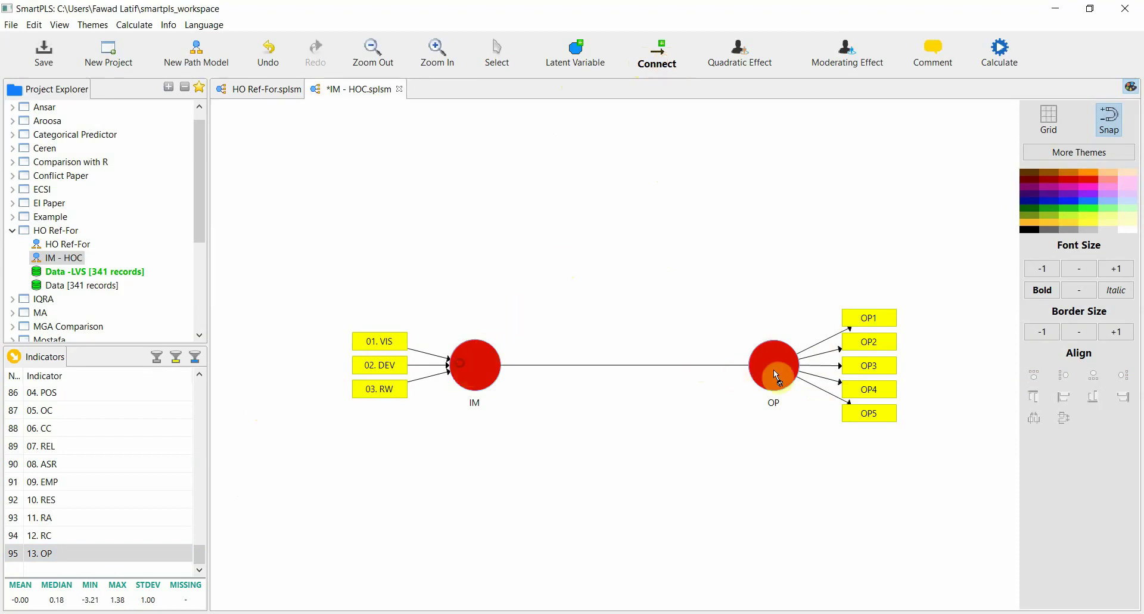
{"action": "left_click", "coordinate": [454, 357]}
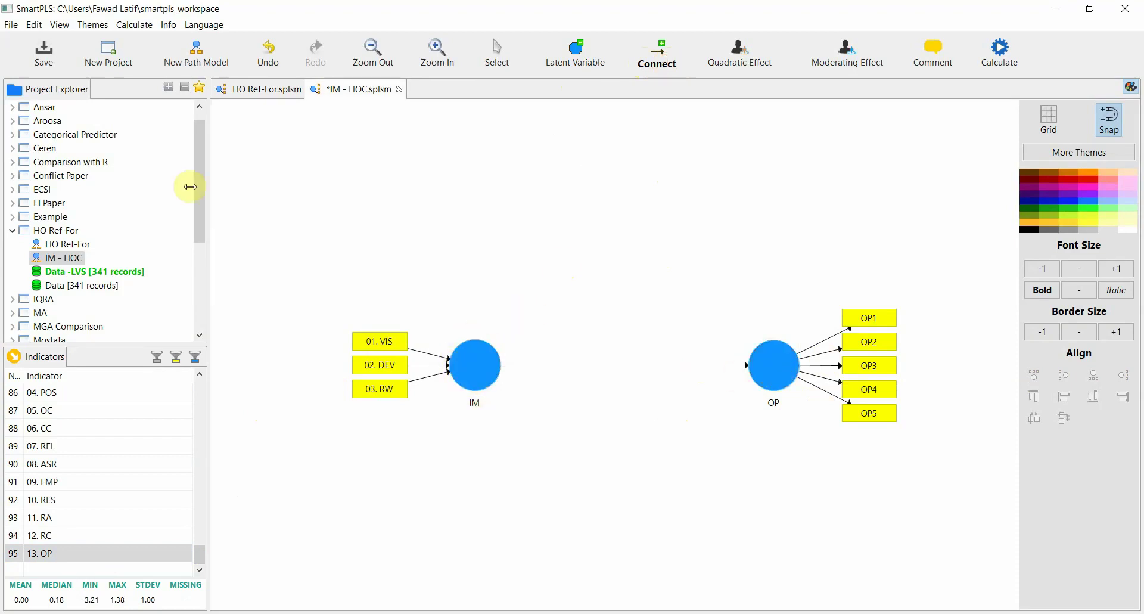
{"action": "left_click", "coordinate": [44, 53]}
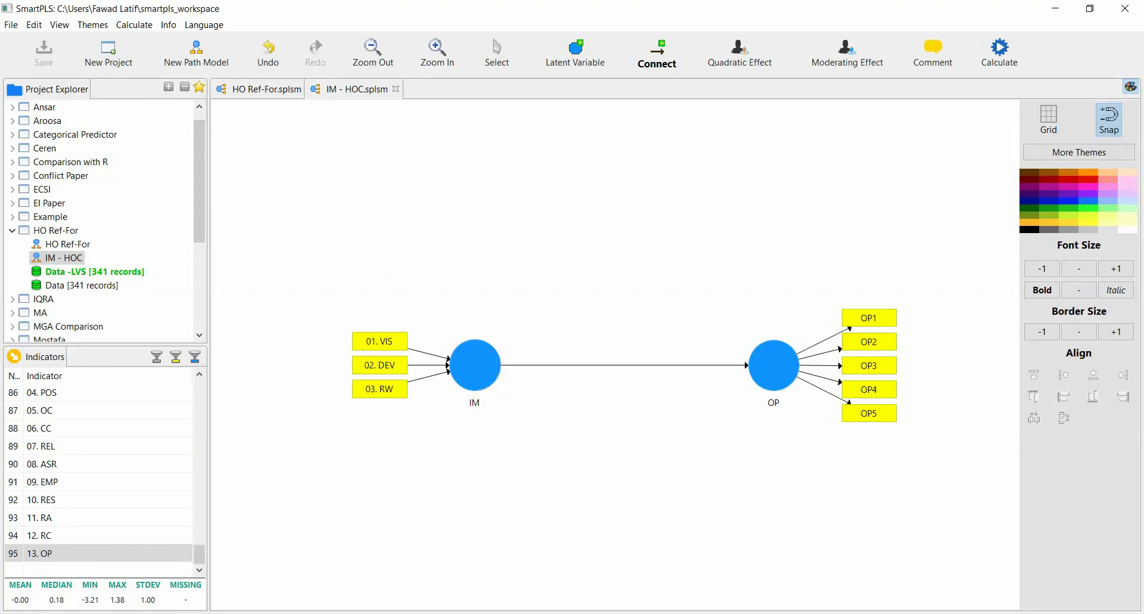
- Switch to the Word report and read the Step 1 explanation of redundancy analysis and convergent validity for the higher-order construct
{"action": "left_click", "coordinate": [643, 530]}
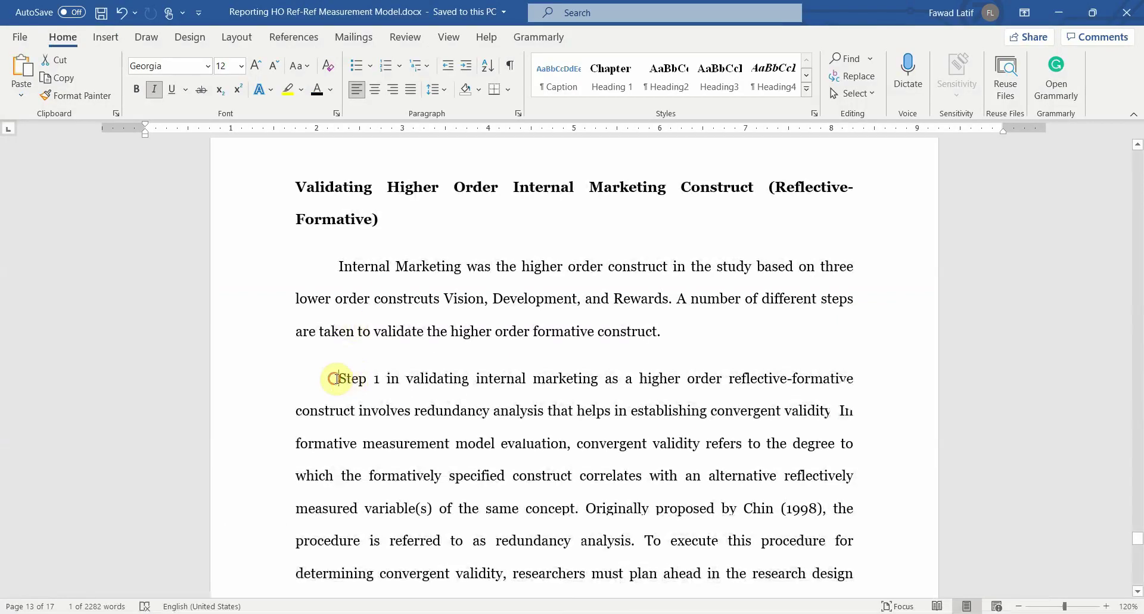
{"action": "left_click_drag", "start_coordinate": [338, 379], "coordinate": [816, 401]}
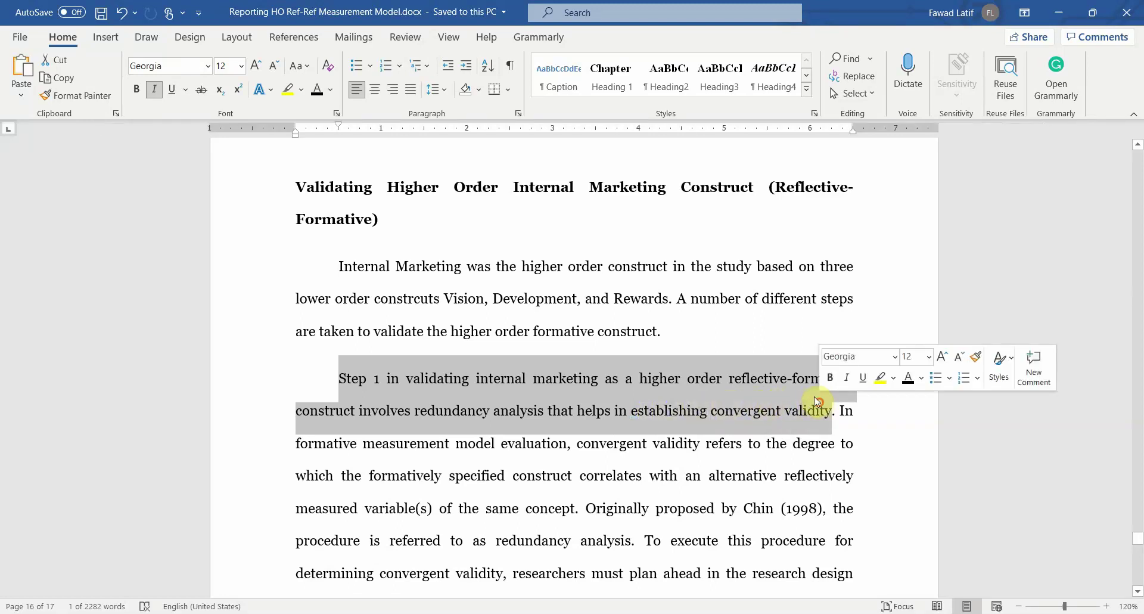
{"action": "scroll", "coordinate": [813, 396], "scroll_direction": "down", "scroll_amount": 3}
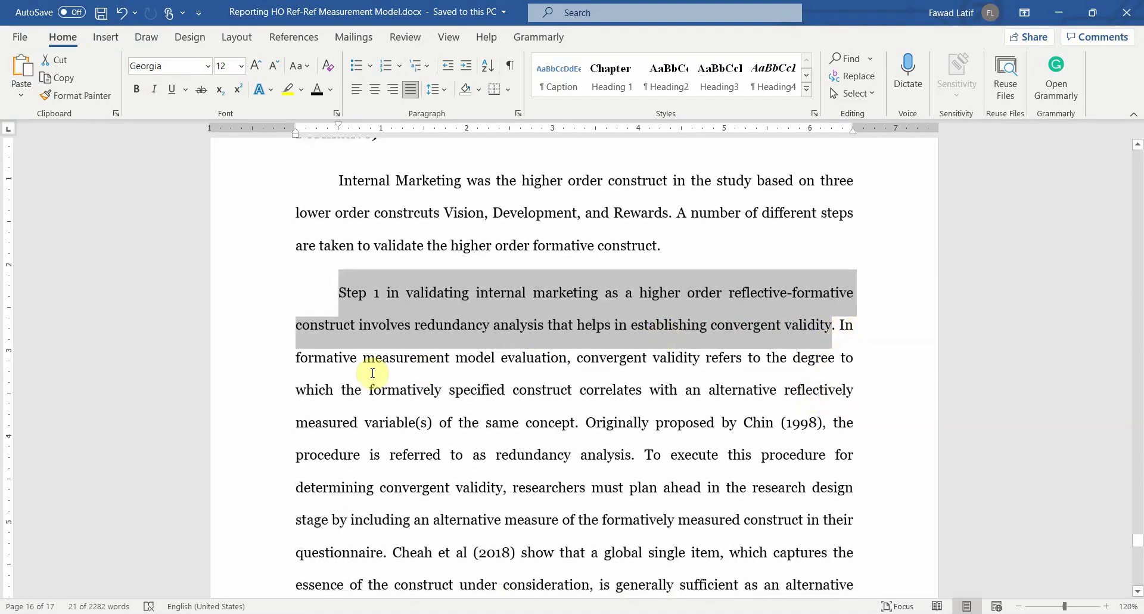
{"action": "left_click_drag", "start_coordinate": [455, 357], "coordinate": [624, 454]}
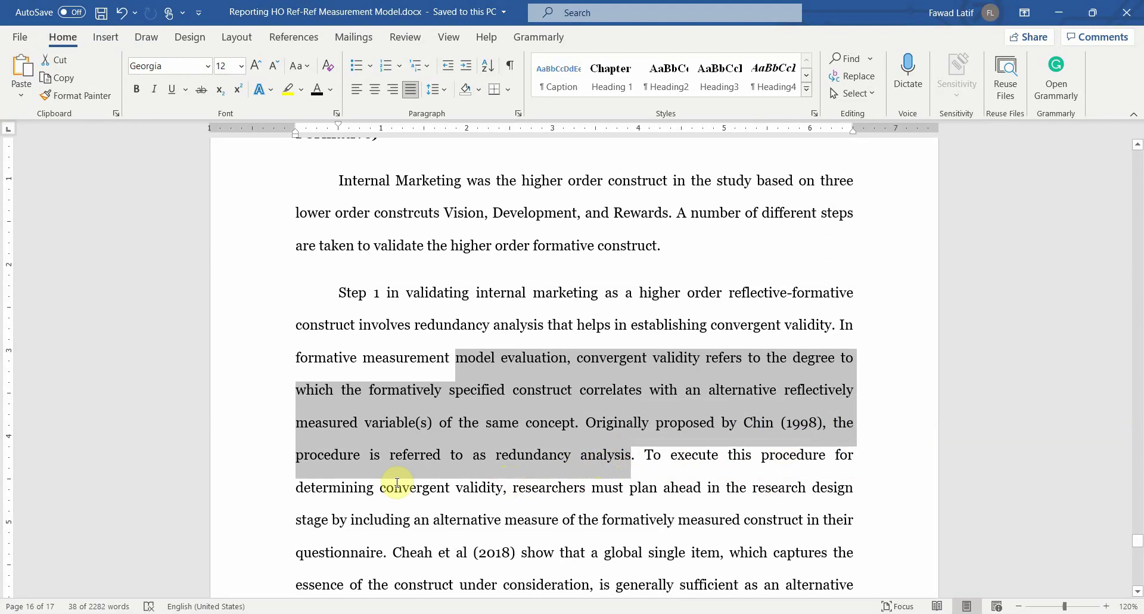
{"action": "left_click", "coordinate": [467, 485]}
{"action": "scroll", "coordinate": [473, 481], "scroll_direction": "down", "scroll_amount": 2}
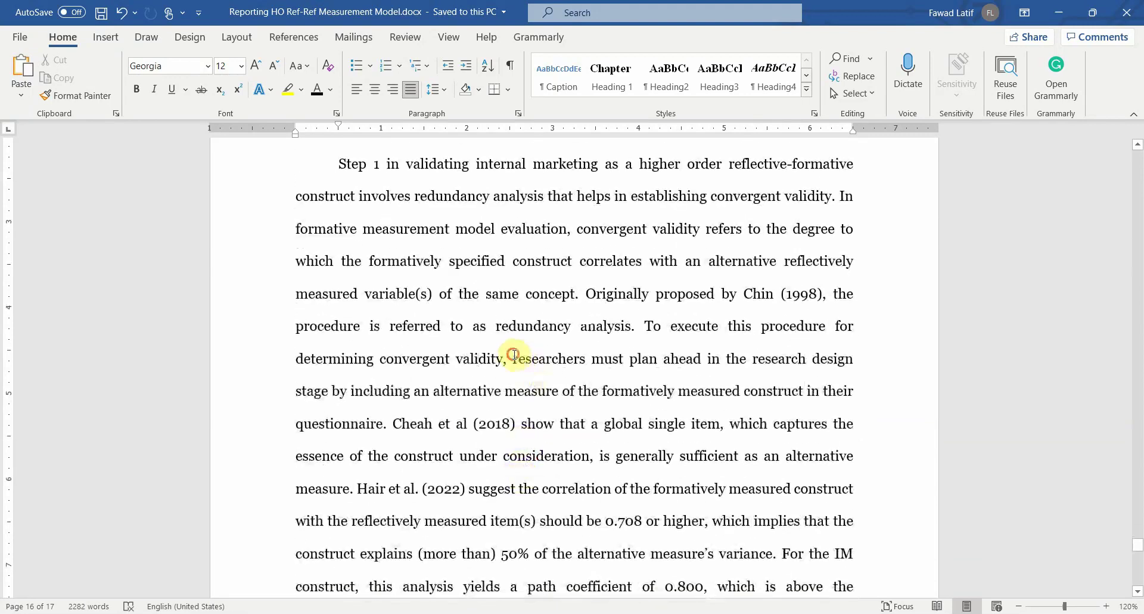
- Read the report's guidance on planning a global single item and its required correlation with the formative construct, relating it to IM in SmartPLS
{"action": "left_click_drag", "start_coordinate": [513, 354], "coordinate": [713, 365]}
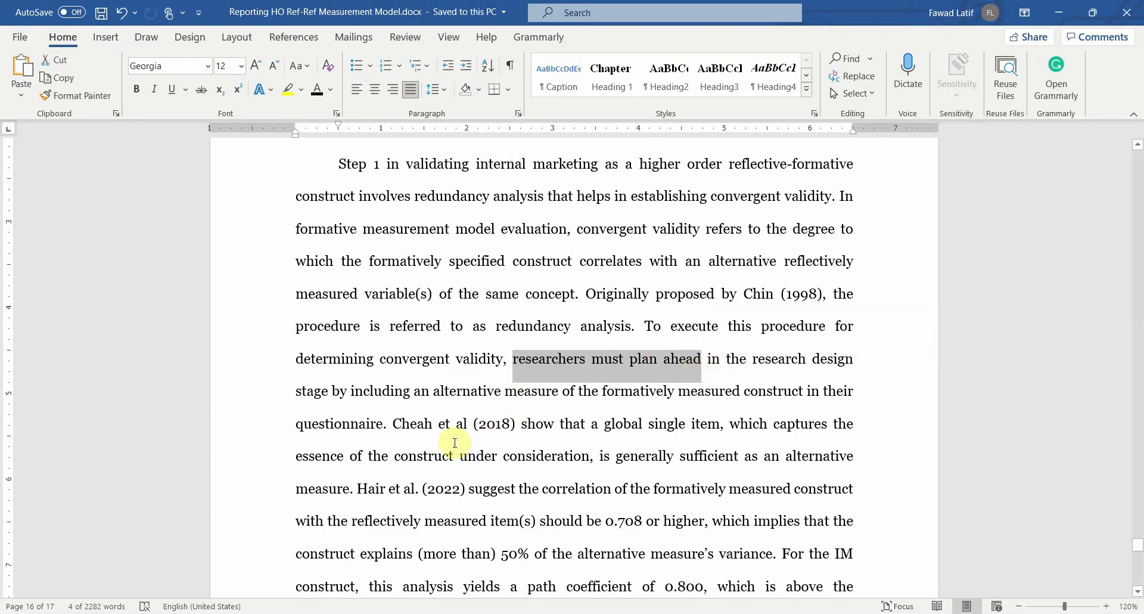
{"action": "left_click_drag", "start_coordinate": [592, 423], "coordinate": [720, 424]}
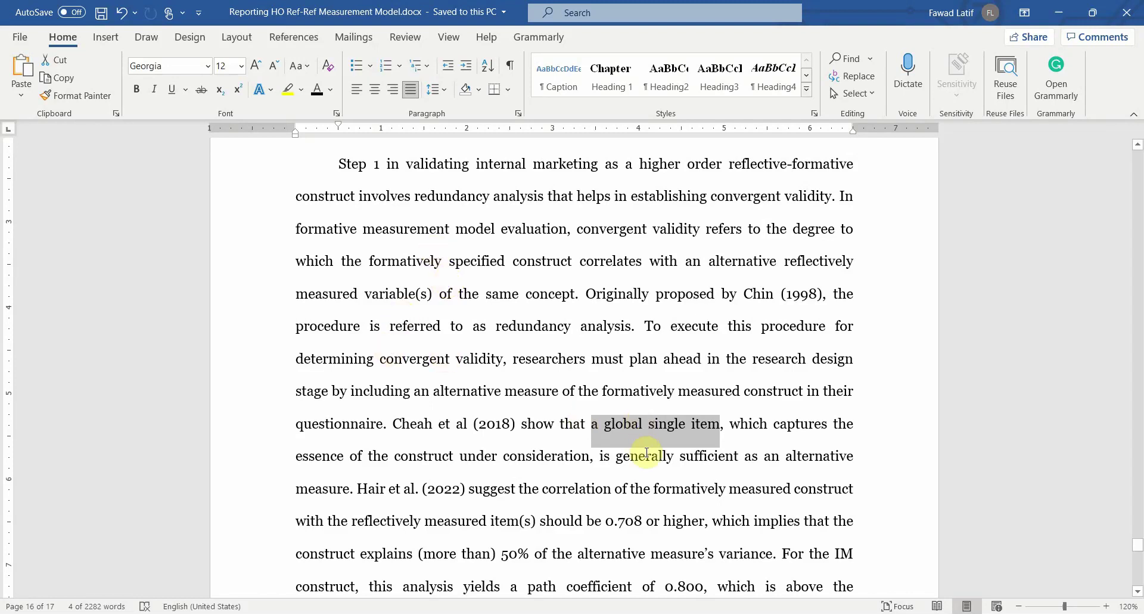
{"action": "left_click", "coordinate": [661, 428]}
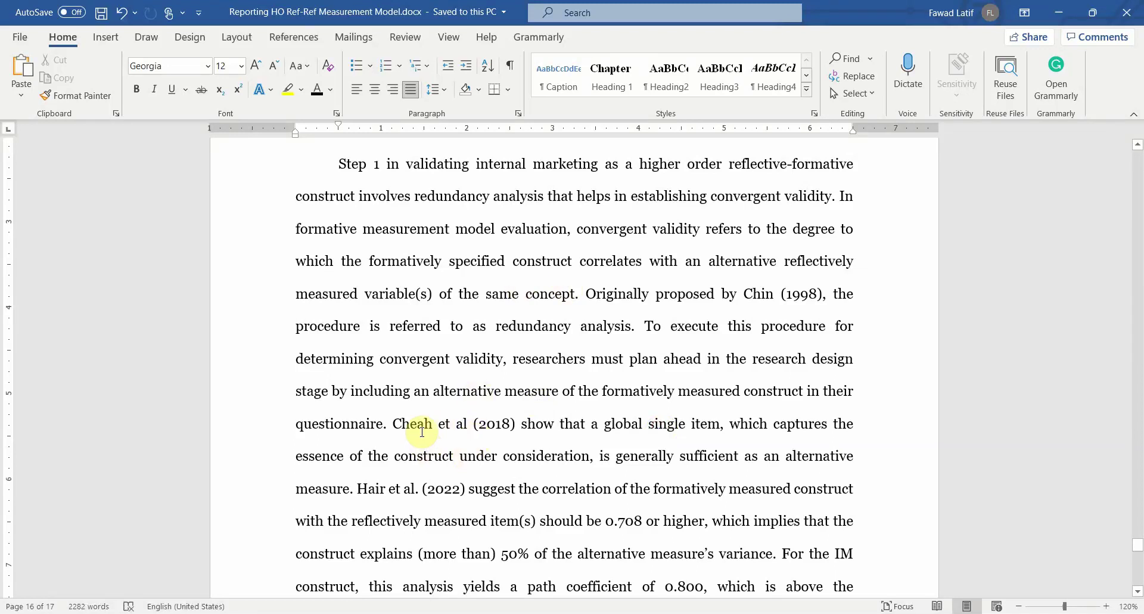
{"action": "left_click", "coordinate": [356, 488]}
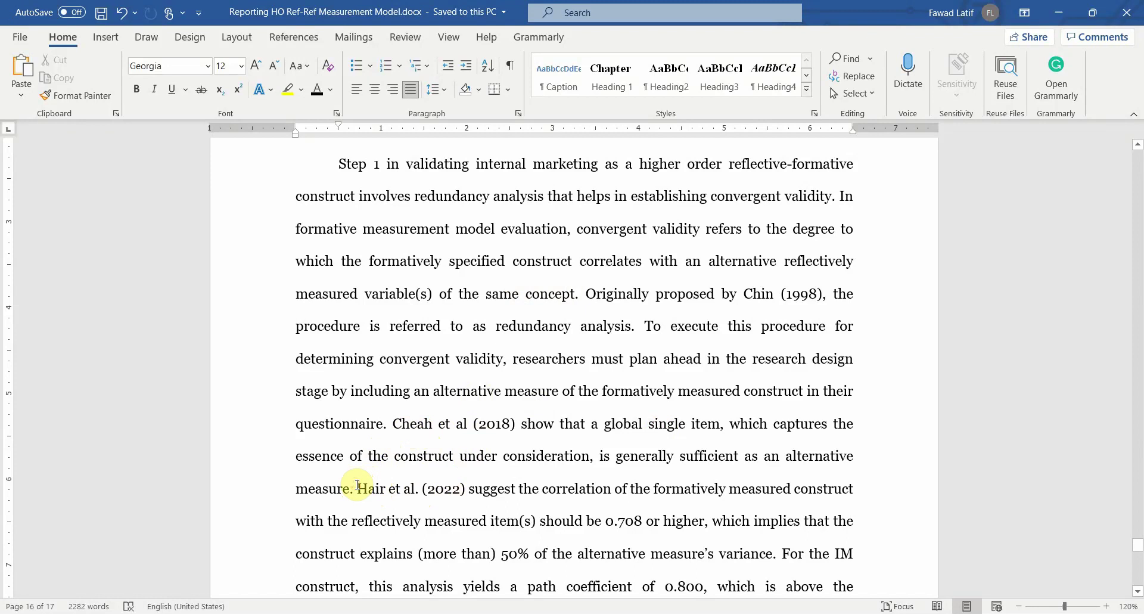
{"action": "left_click_drag", "start_coordinate": [357, 484], "coordinate": [820, 490]}
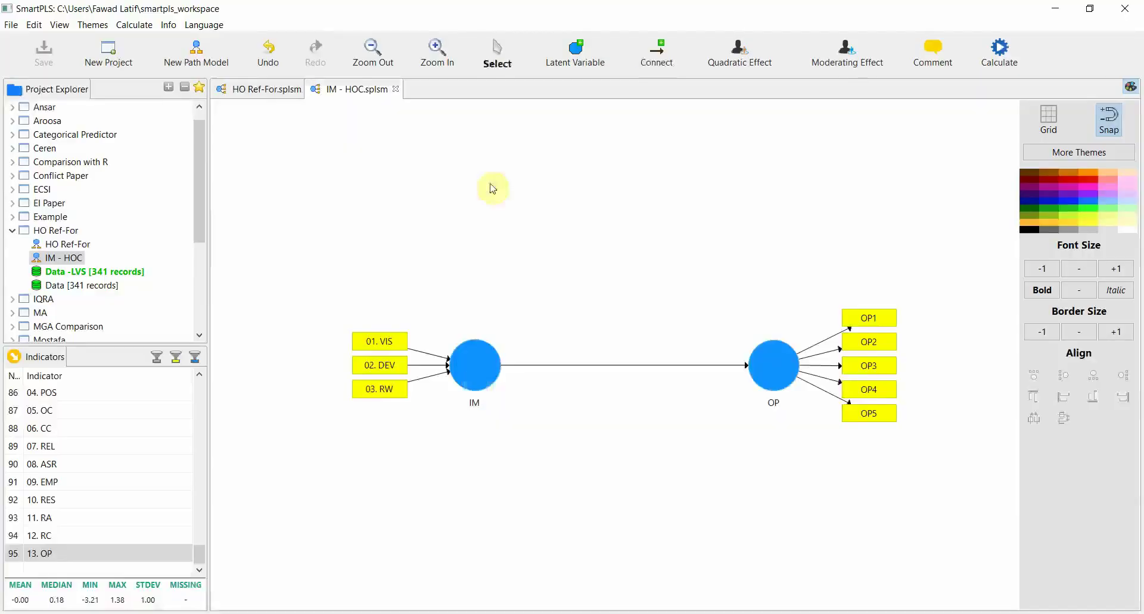
{"action": "left_click", "coordinate": [473, 361]}
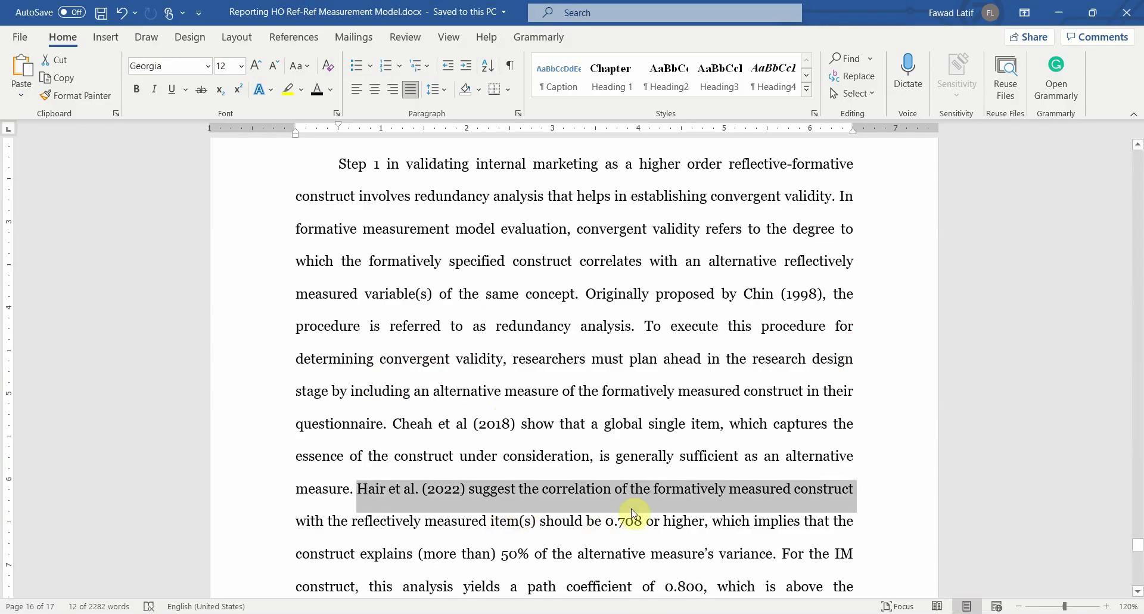
{"action": "left_click", "coordinate": [358, 520]}
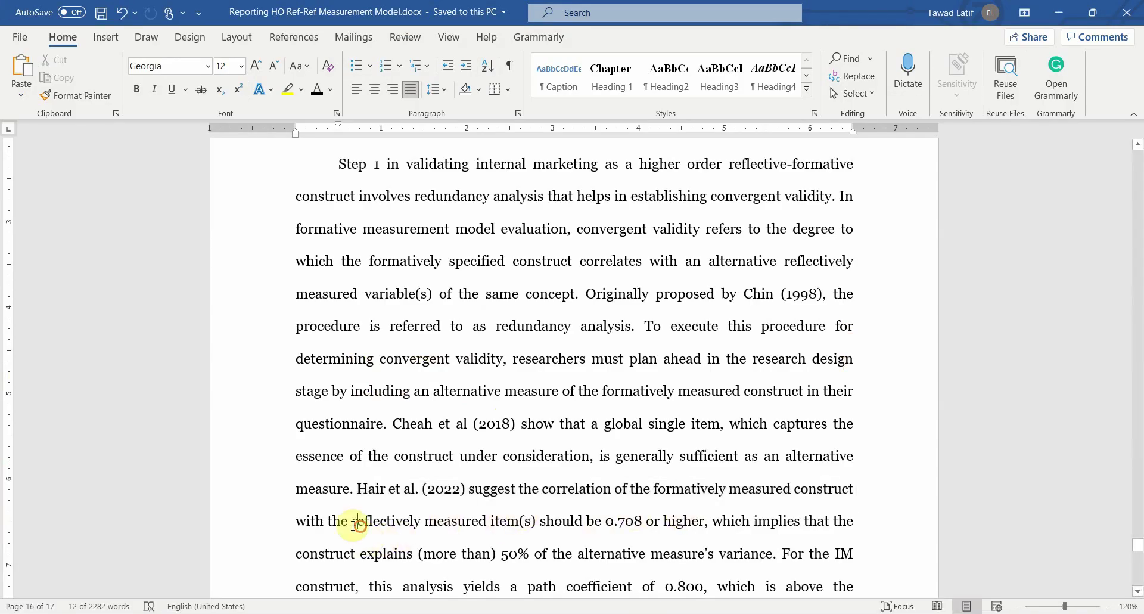
{"action": "left_click_drag", "start_coordinate": [297, 520], "coordinate": [641, 519]}
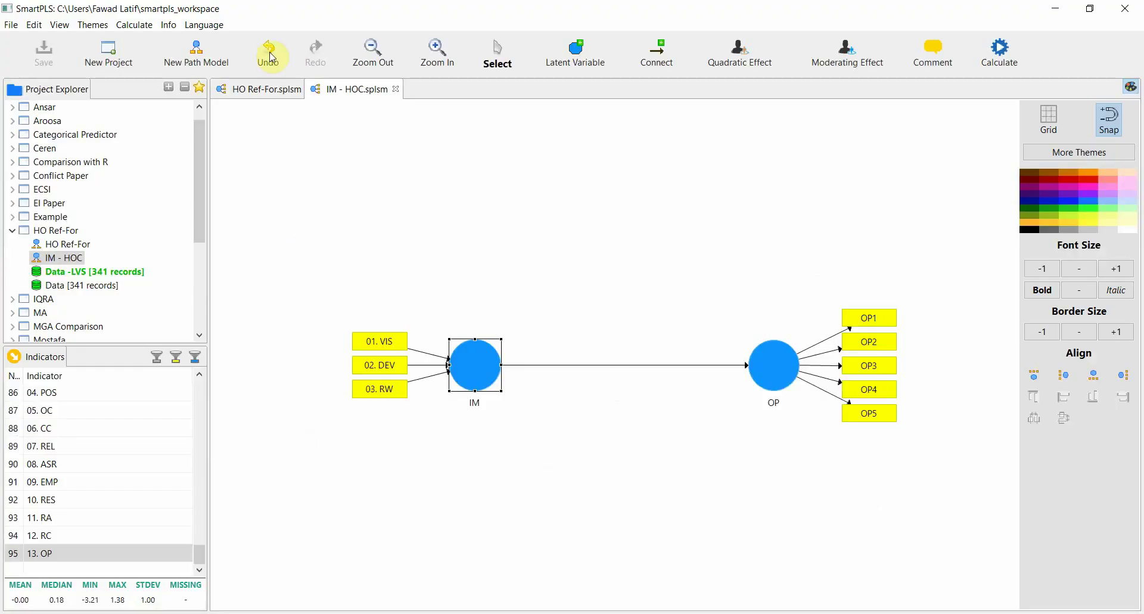
- Delete the OP construct and add a new latent variable measured by the single GV indicator in its place
{"action": "left_click", "coordinate": [772, 377]}
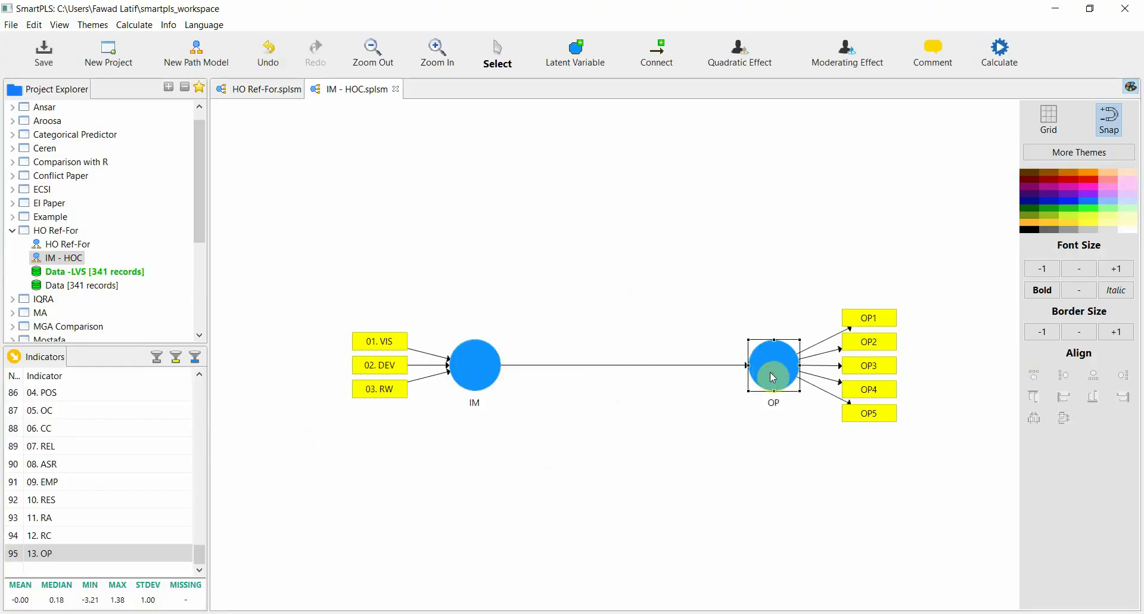
{"action": "key", "text": "Delete"}
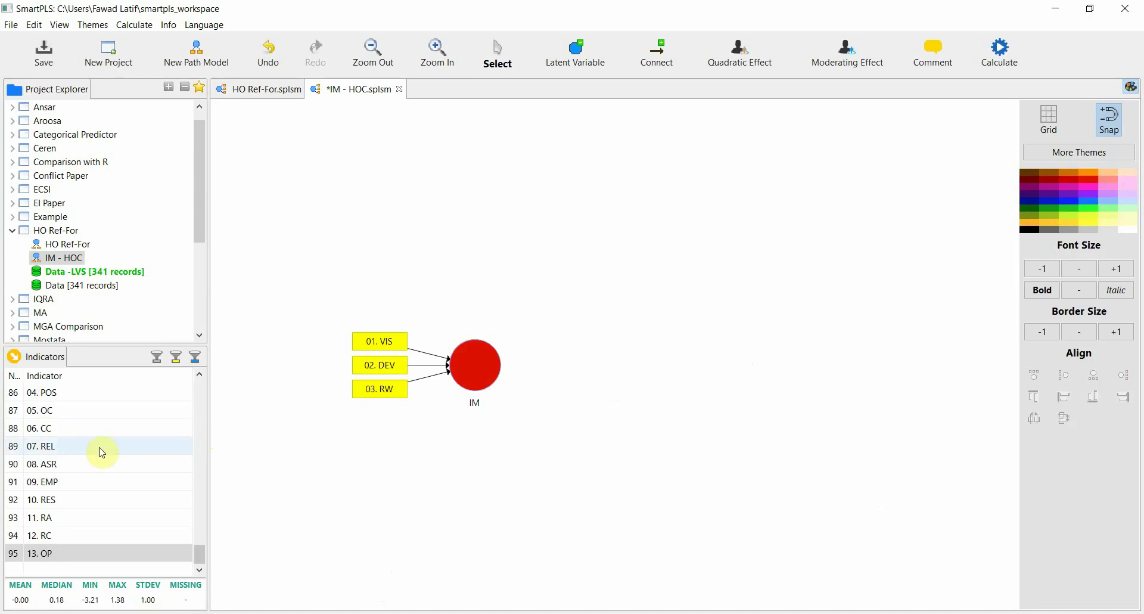
{"action": "scroll", "coordinate": [101, 452], "scroll_direction": "up", "scroll_amount": 3}
{"action": "scroll", "coordinate": [102, 452], "scroll_direction": "down", "scroll_amount": 1}
{"action": "scroll", "coordinate": [102, 452], "scroll_direction": "up", "scroll_amount": 6}
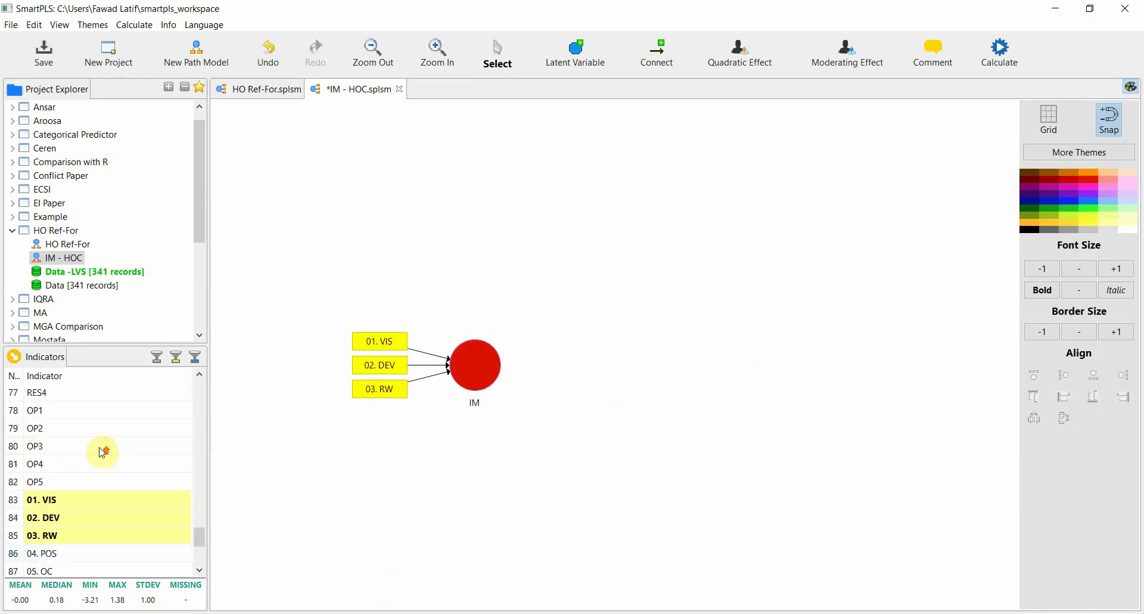
{"action": "scroll", "coordinate": [102, 452], "scroll_direction": "up", "scroll_amount": 14}
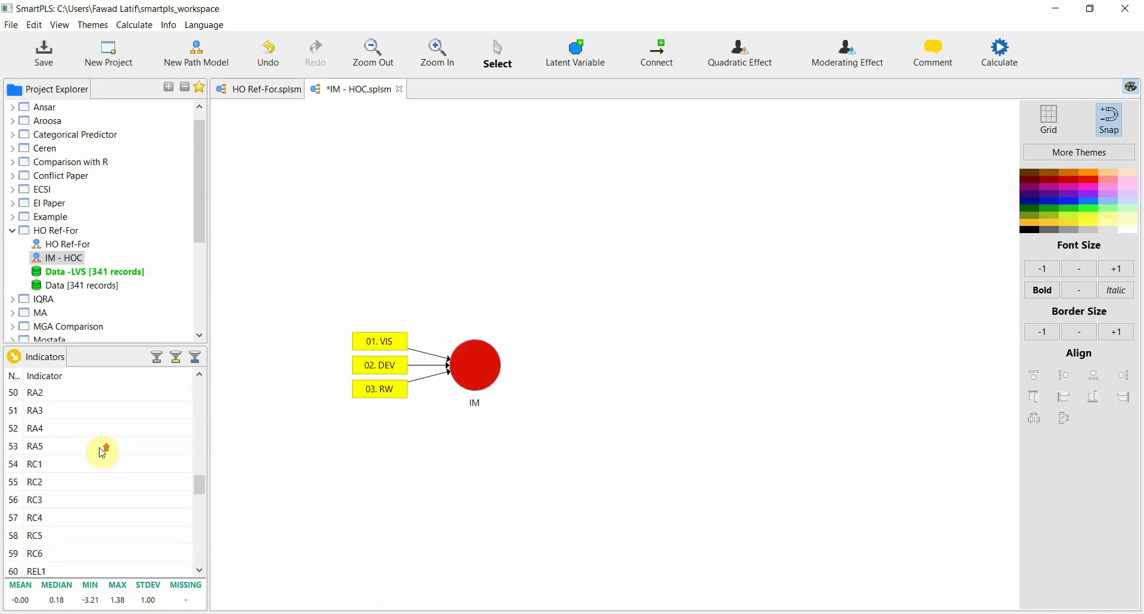
{"action": "left_click_drag", "start_coordinate": [29, 553], "coordinate": [704, 360]}
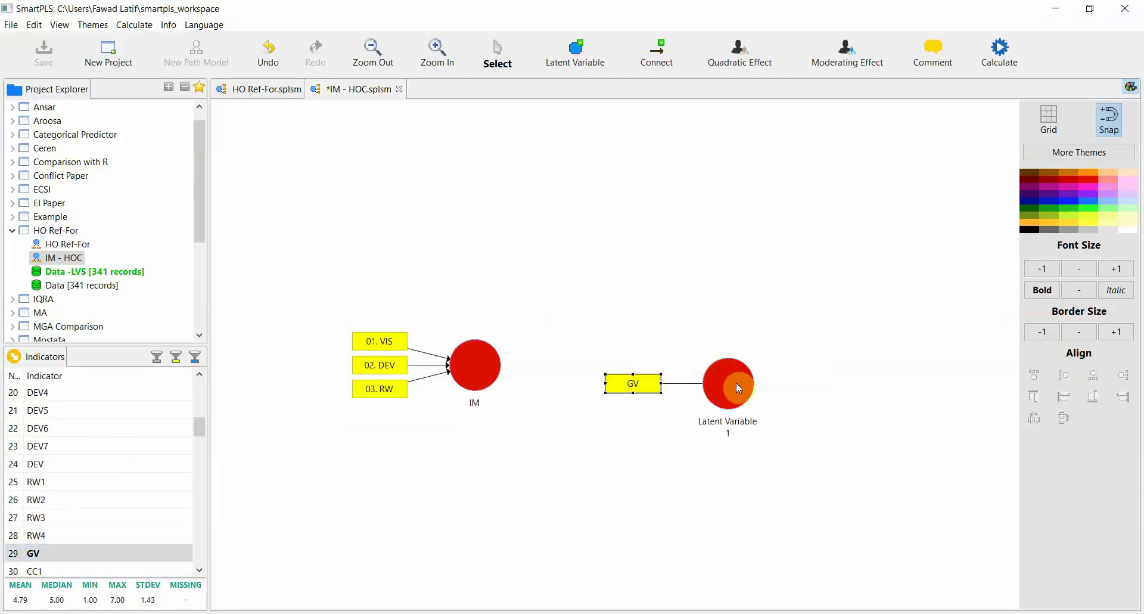
- Move the GV indicator to the outer side of its latent variable, level the construct with IM, and connect IM to it
{"action": "left_click", "coordinate": [1123, 374]}
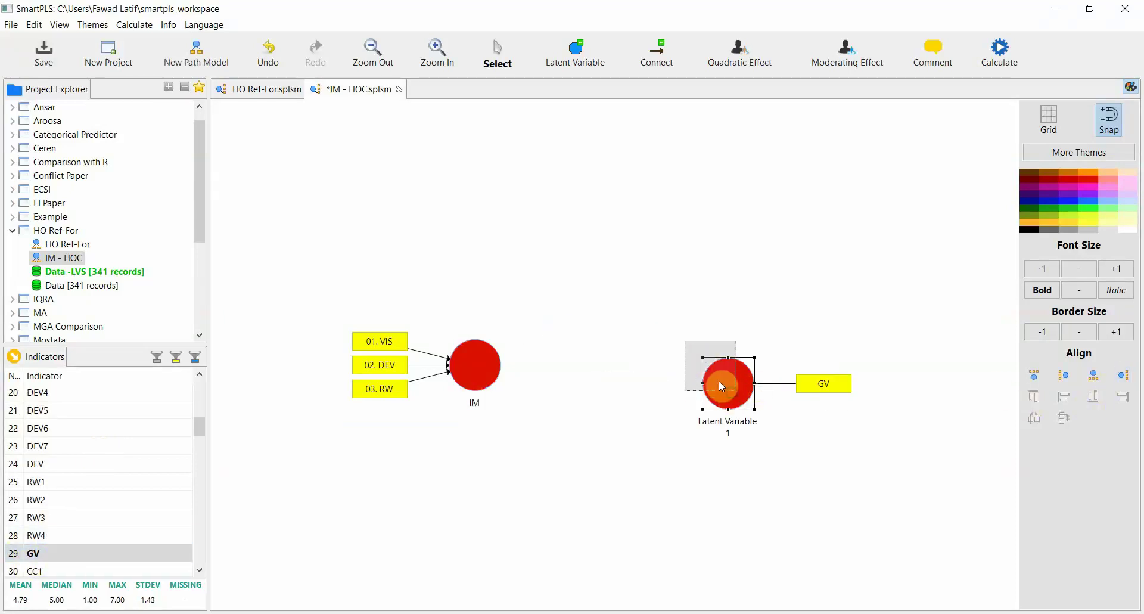
{"action": "left_click_drag", "start_coordinate": [721, 386], "coordinate": [709, 374]}
{"action": "left_click", "coordinate": [656, 58]}
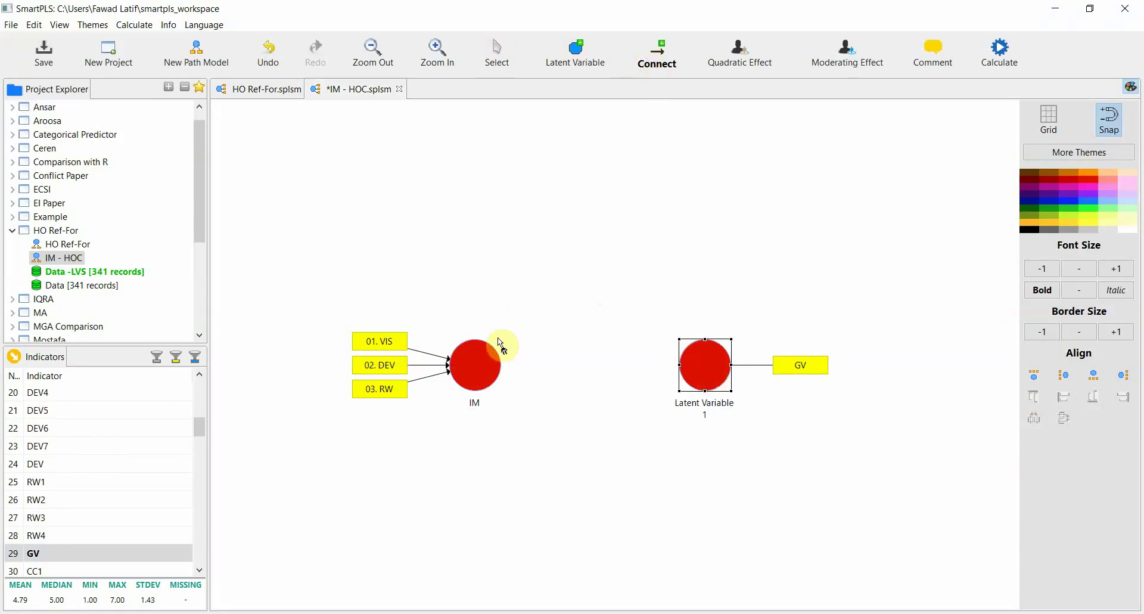
{"action": "left_click_drag", "start_coordinate": [500, 345], "coordinate": [679, 365]}
- Run the PLS Algorithm on the IM - HOC model with the Path weighting scheme and 300 maximum iterations
{"action": "left_click", "coordinate": [1009, 49]}
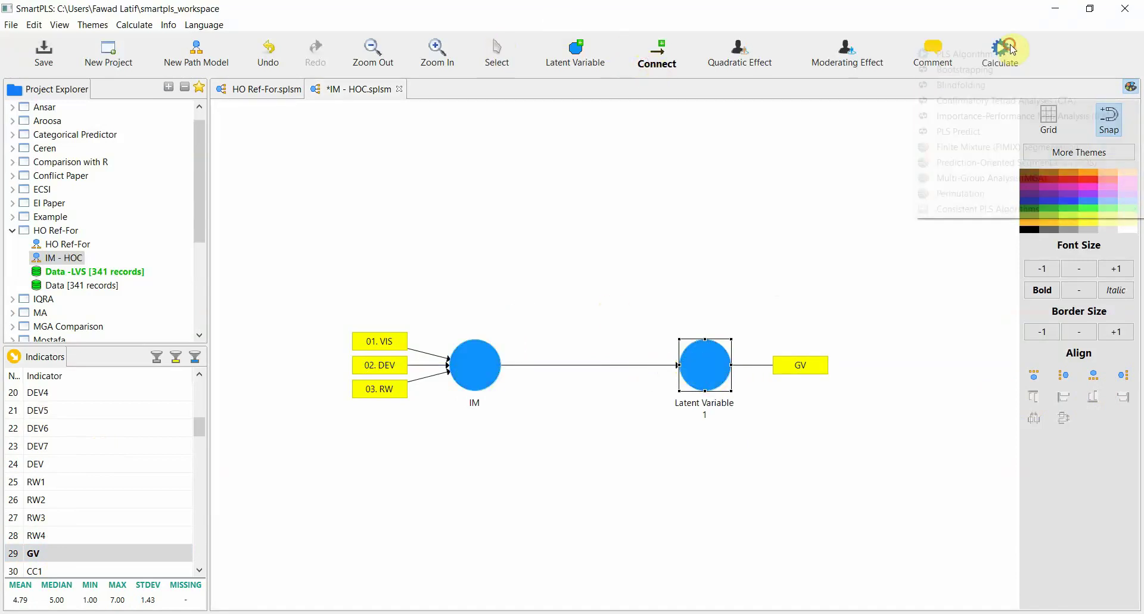
{"action": "left_click", "coordinate": [1006, 54]}
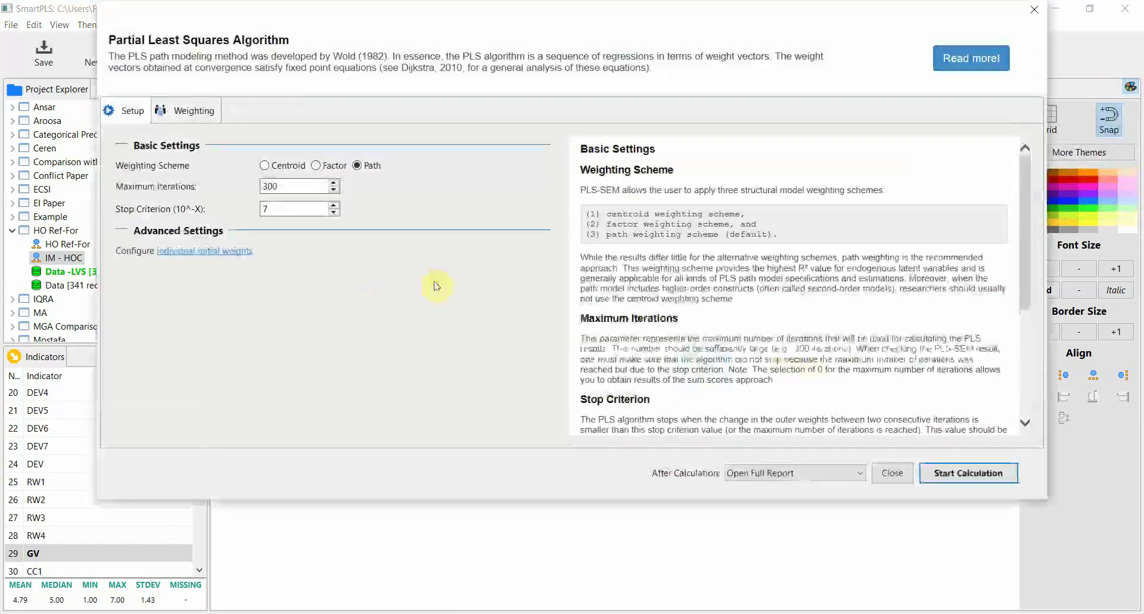
{"action": "left_click", "coordinate": [934, 472]}
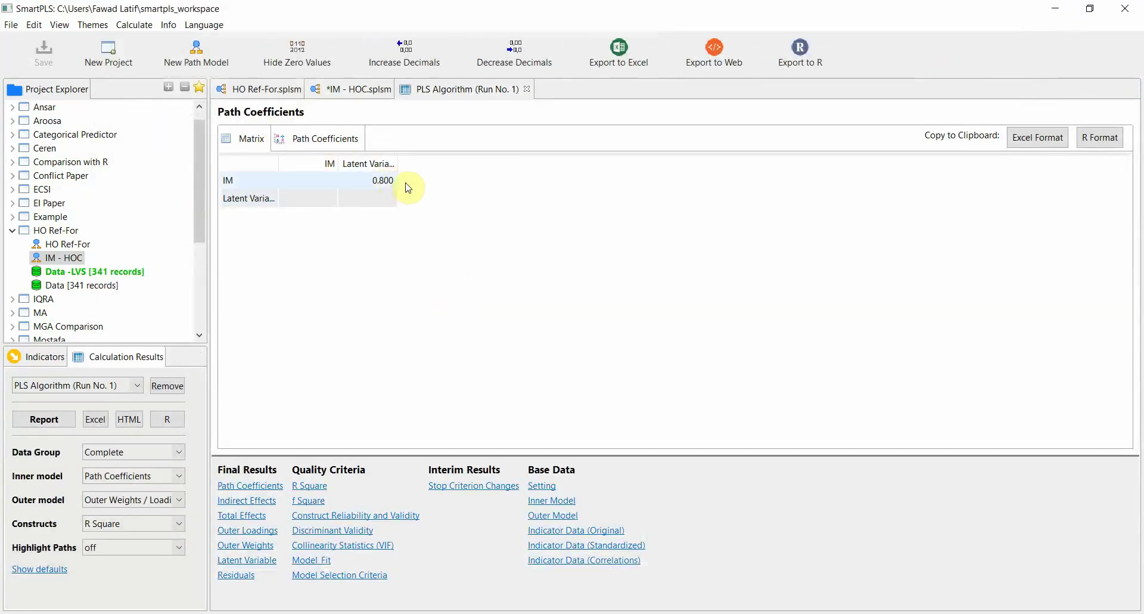
- Switch to the Word report and read the required correlation for redundancy analysis and what it implies about explained variance
{"action": "key", "text": "alt+Tab"}
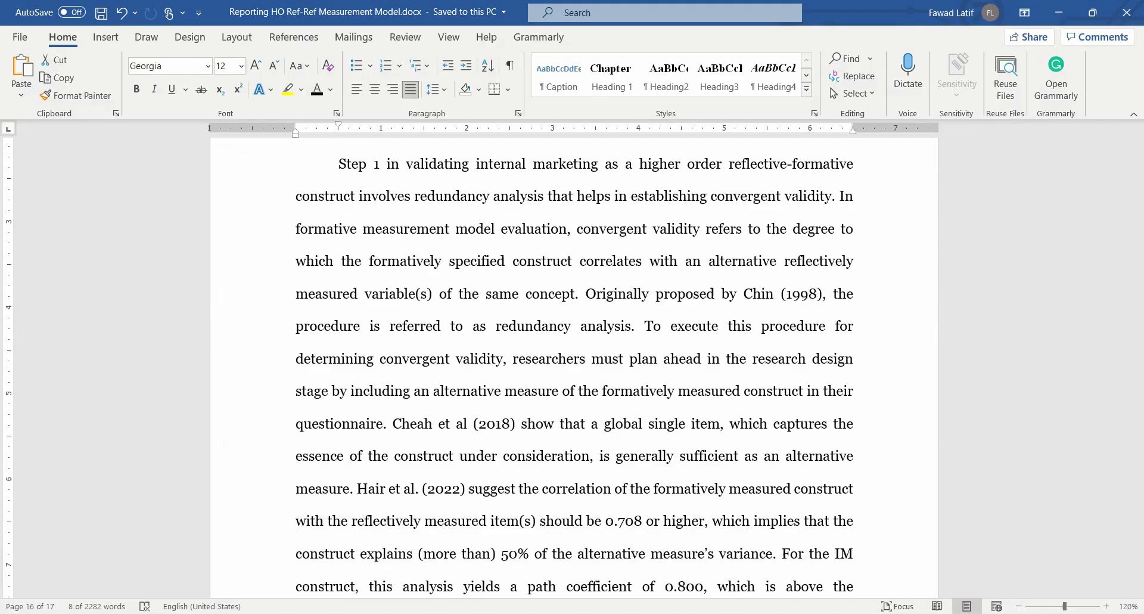
{"action": "left_click_drag", "start_coordinate": [296, 528], "coordinate": [646, 528]}
{"action": "scroll", "coordinate": [685, 465], "scroll_direction": "down", "scroll_amount": 4}
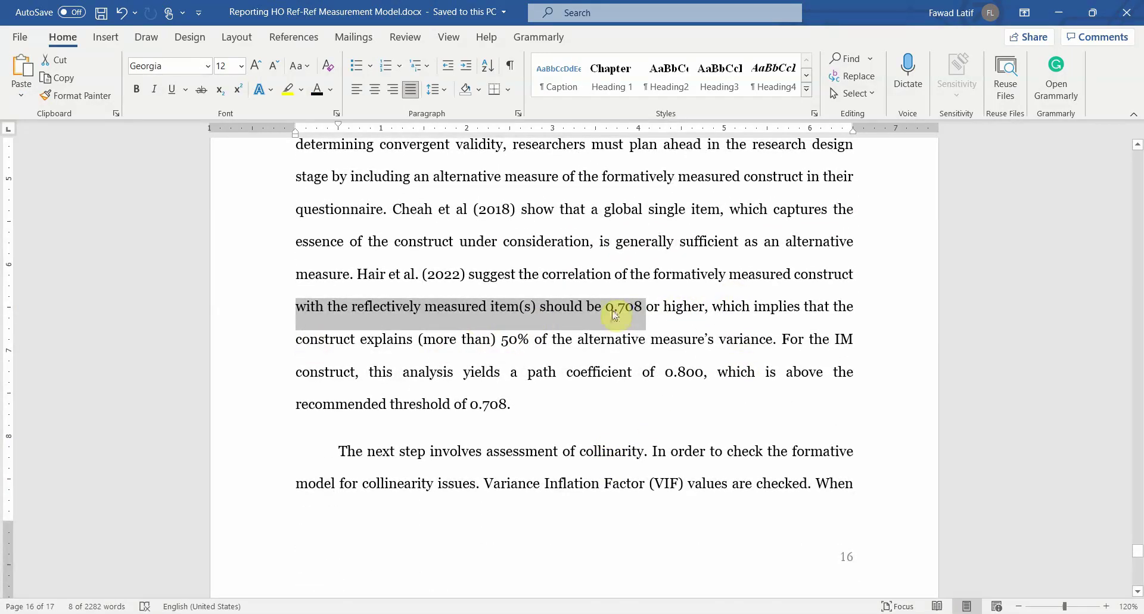
{"action": "left_click_drag", "start_coordinate": [712, 310], "coordinate": [656, 339]}
{"action": "left_click_drag", "start_coordinate": [701, 338], "coordinate": [761, 338]}
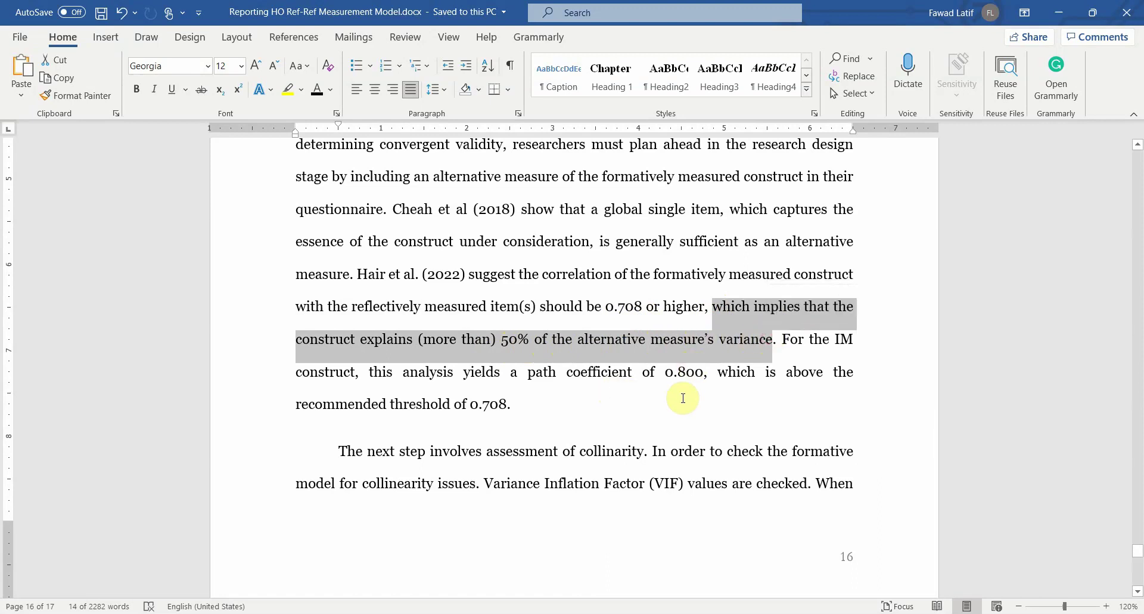
- Reduce the font size by one step for the convergent validity text from "reflectively measured item(s)" to the paragraph's end
{"action": "left_click_drag", "start_coordinate": [572, 400], "coordinate": [409, 311]}
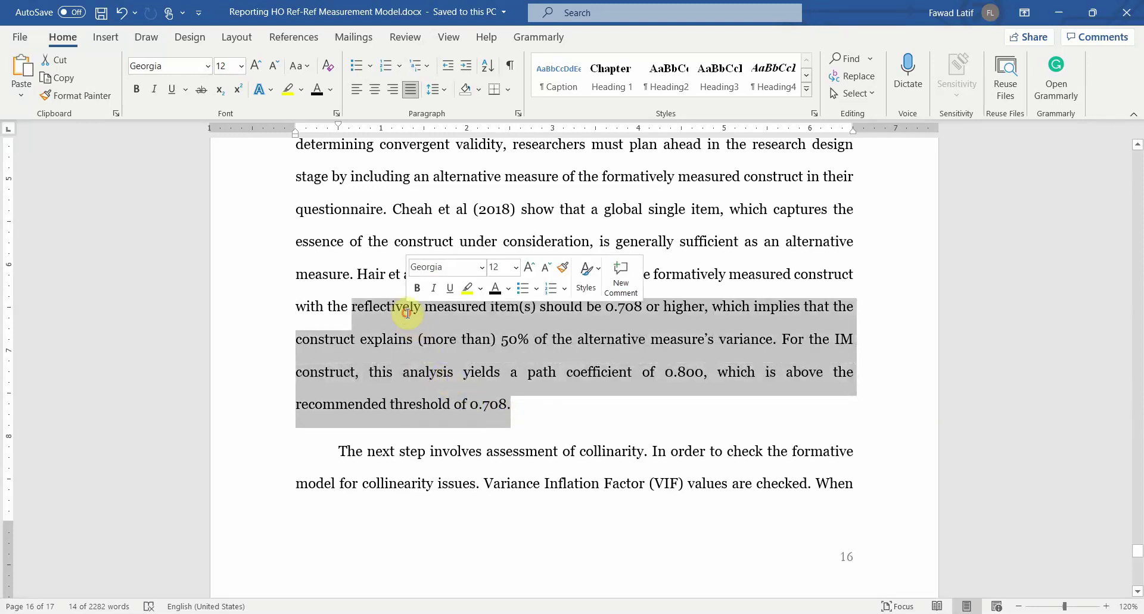
{"action": "left_click", "coordinate": [546, 263]}
{"action": "left_click", "coordinate": [528, 214]}
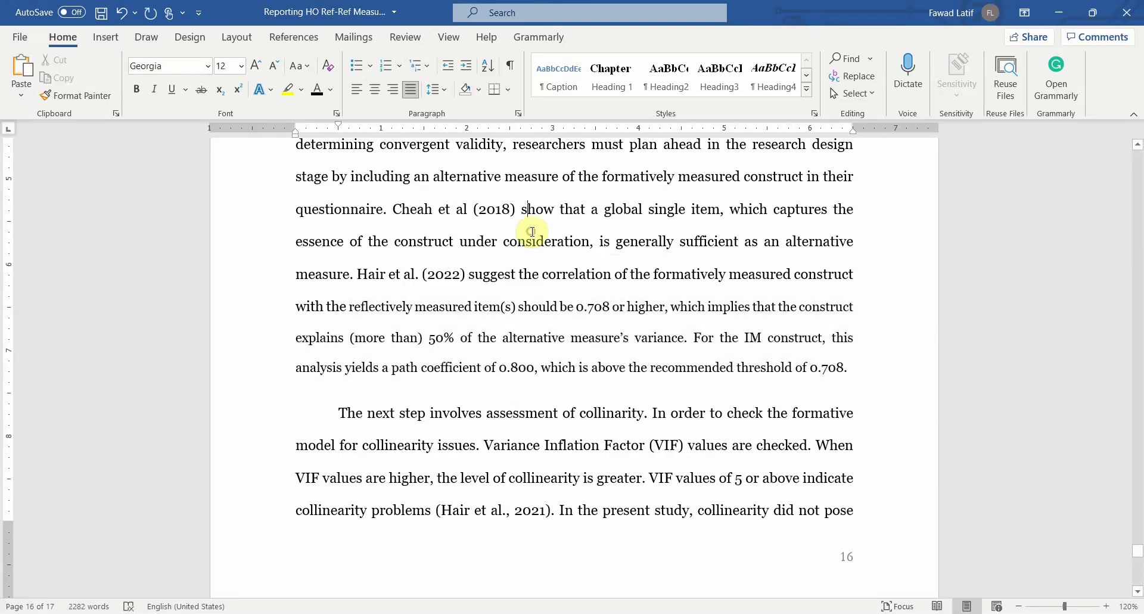
- Review Table 10 on the validity of IM, examining its HOC and LOCs columns and the redundancy analysis path coefficient
{"action": "scroll", "coordinate": [532, 231], "scroll_direction": "up", "scroll_amount": 6}
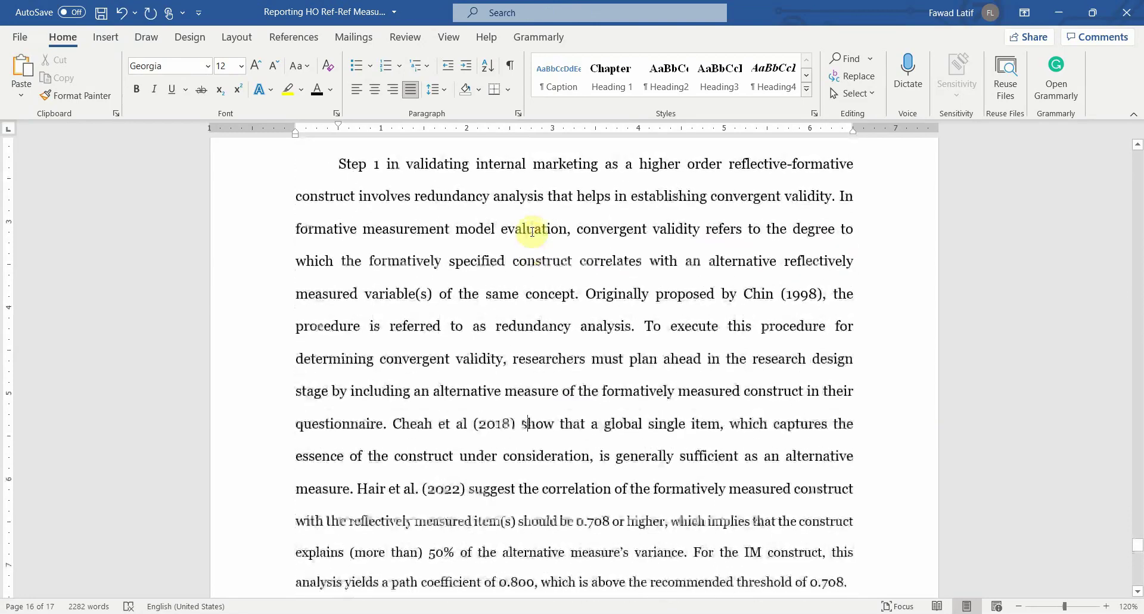
{"action": "scroll", "coordinate": [532, 231], "scroll_direction": "down", "scroll_amount": 20}
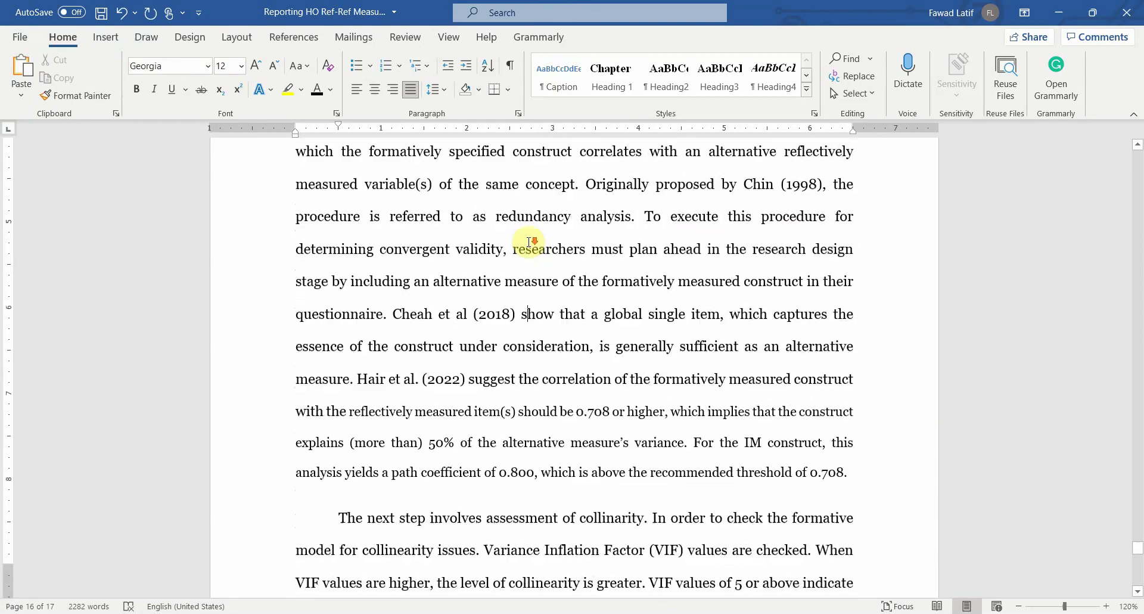
{"action": "scroll", "coordinate": [529, 242], "scroll_direction": "down", "scroll_amount": 1}
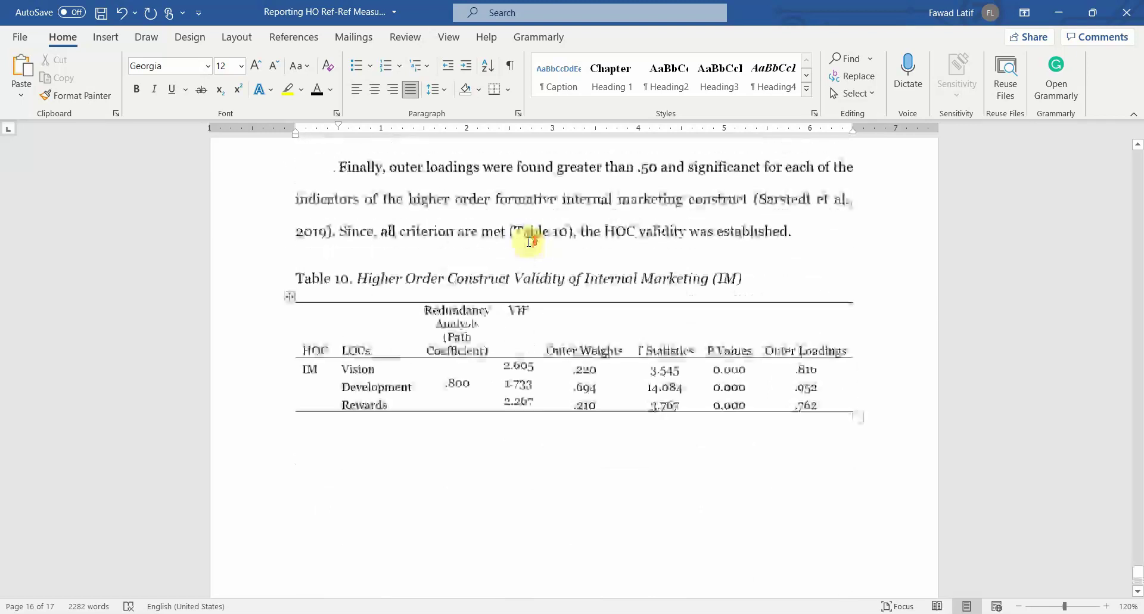
{"action": "scroll", "coordinate": [457, 400], "scroll_direction": "up", "scroll_amount": 1}
{"action": "left_click", "coordinate": [456, 397]}
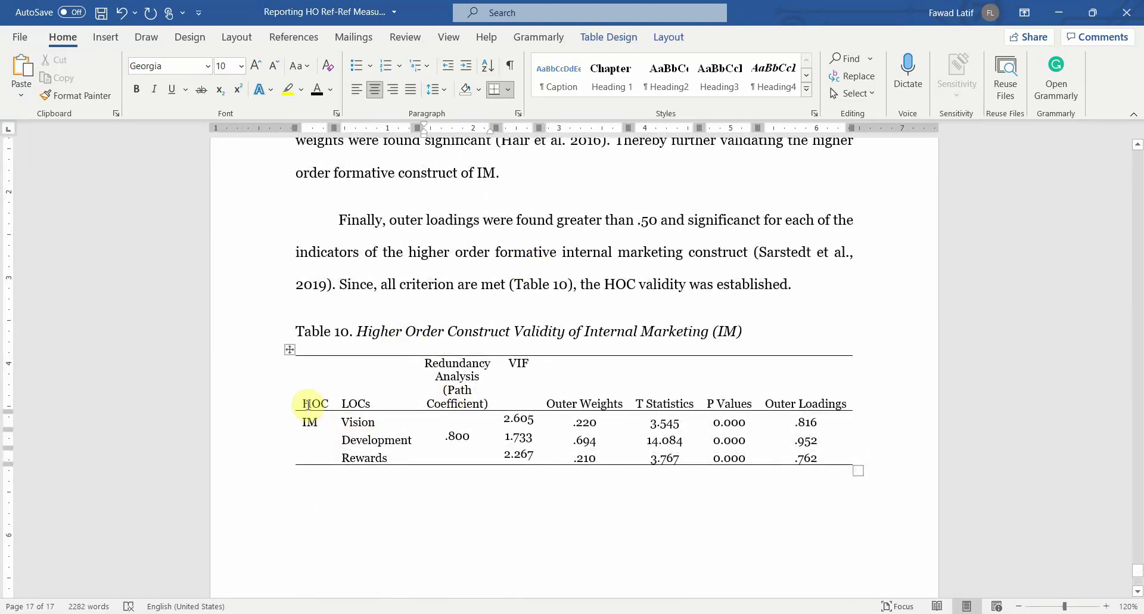
{"action": "left_click", "coordinate": [308, 422]}
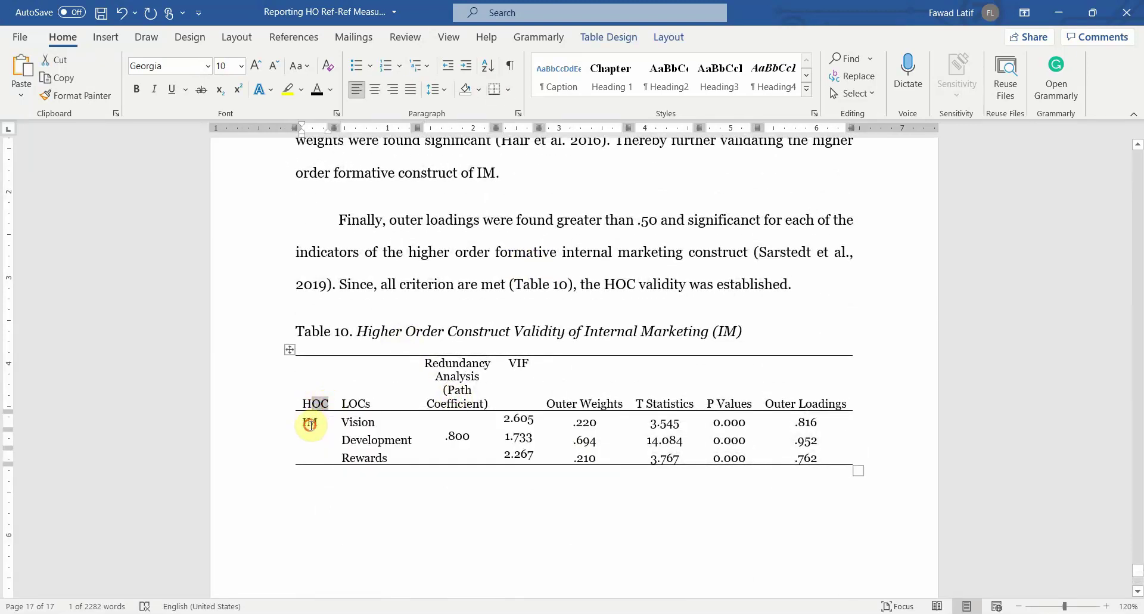
{"action": "double_click", "coordinate": [351, 407]}
{"action": "left_click", "coordinate": [458, 429]}
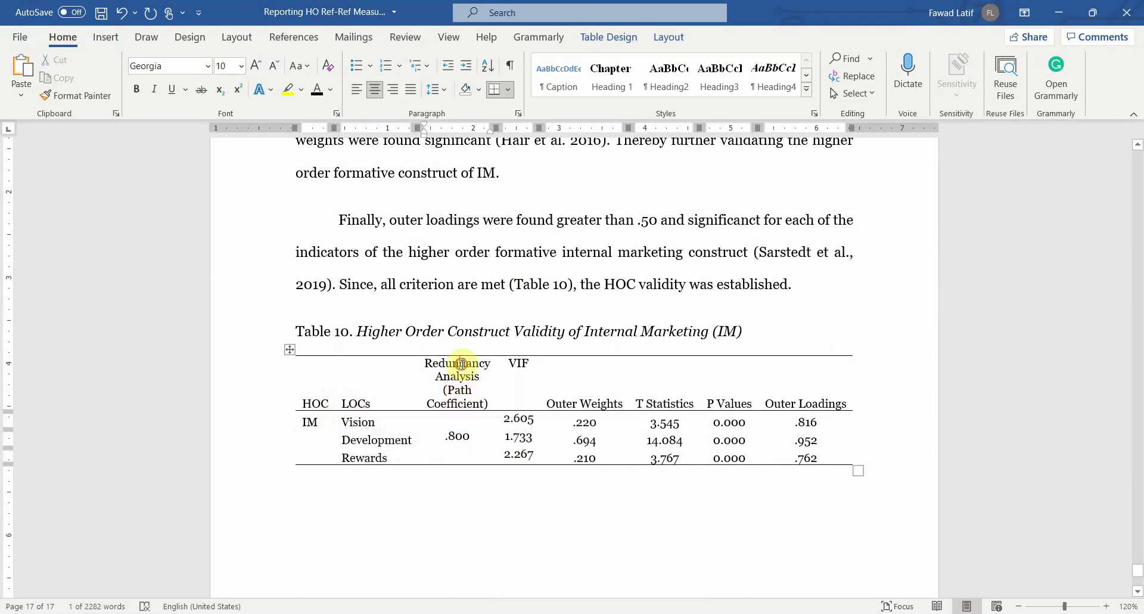
{"action": "double_click", "coordinate": [464, 438]}
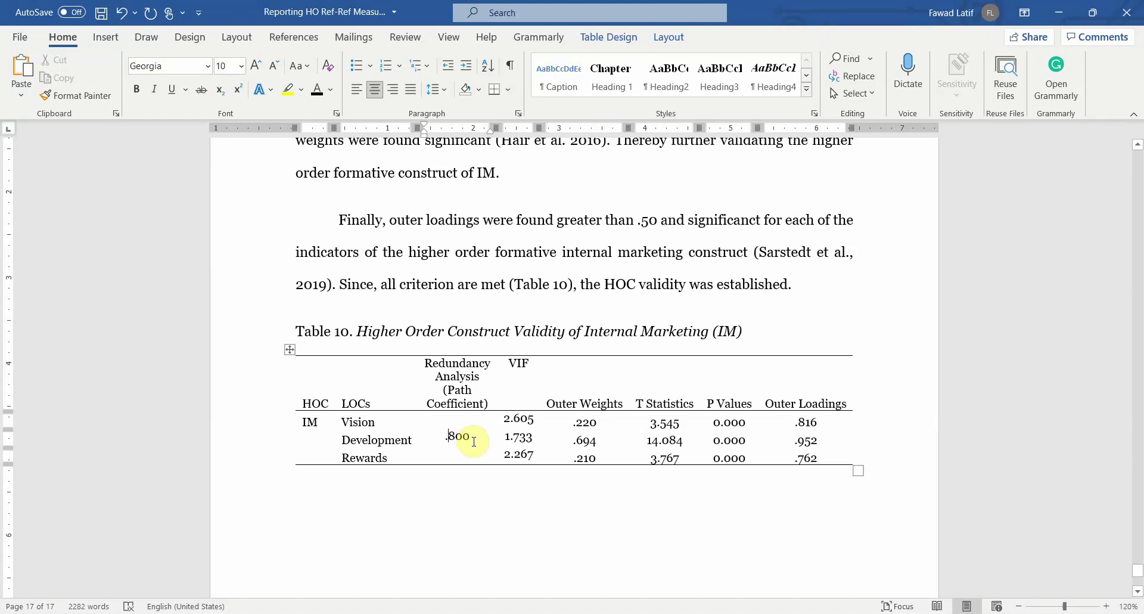
- Switch to SmartPLS and examine the outer VIF values of the IM indicators in the PLS Algorithm's collinearity statistics
{"action": "key", "text": "alt+Tab"}
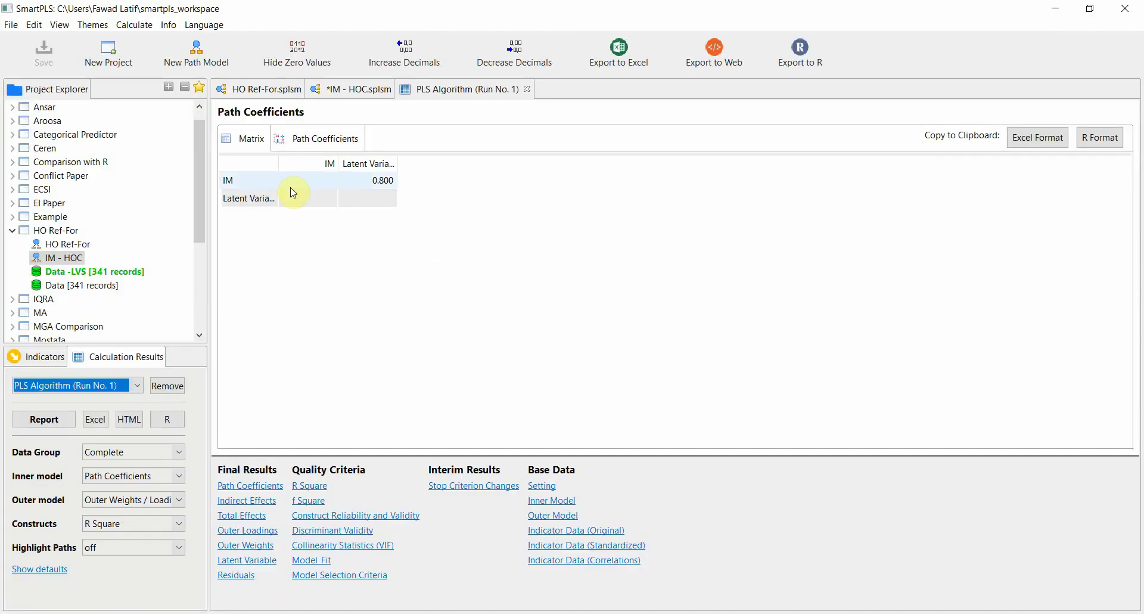
{"action": "left_click", "coordinate": [340, 91]}
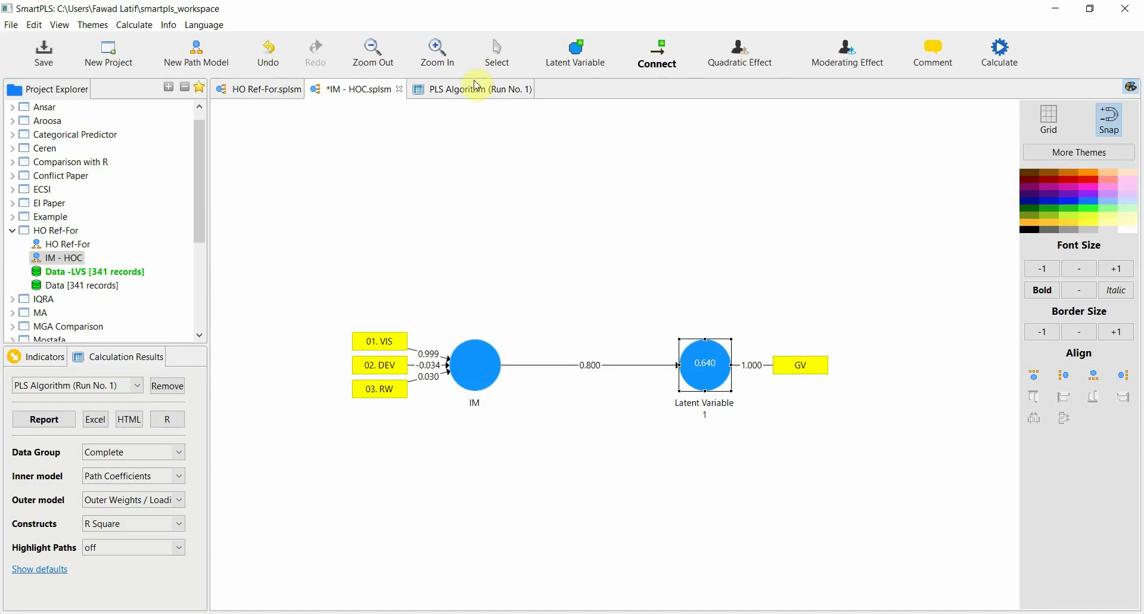
{"action": "left_click", "coordinate": [477, 100]}
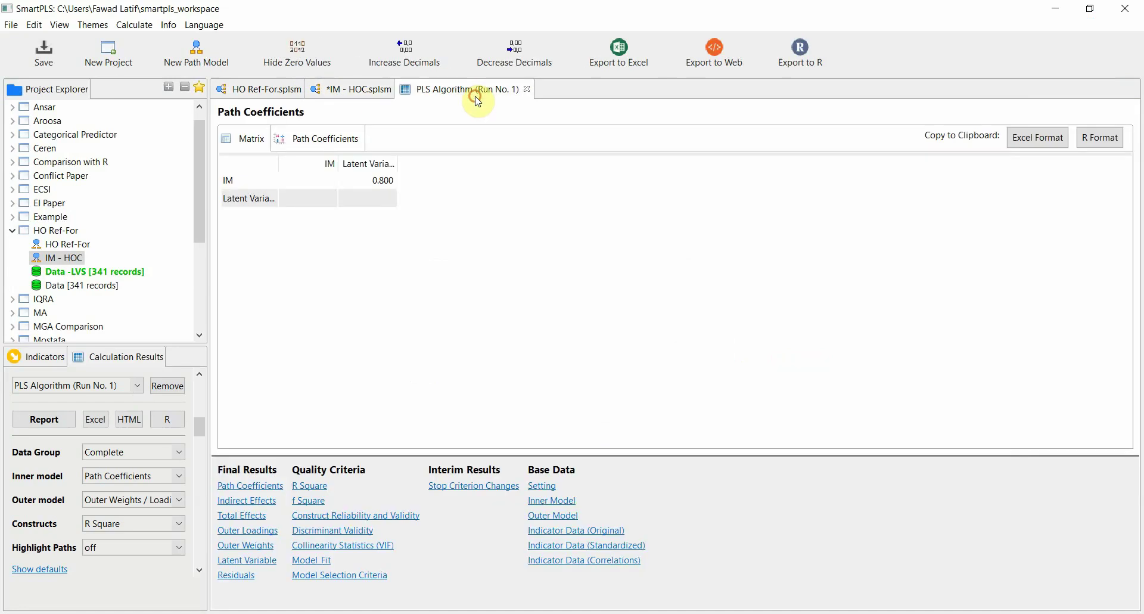
{"action": "left_click", "coordinate": [358, 553]}
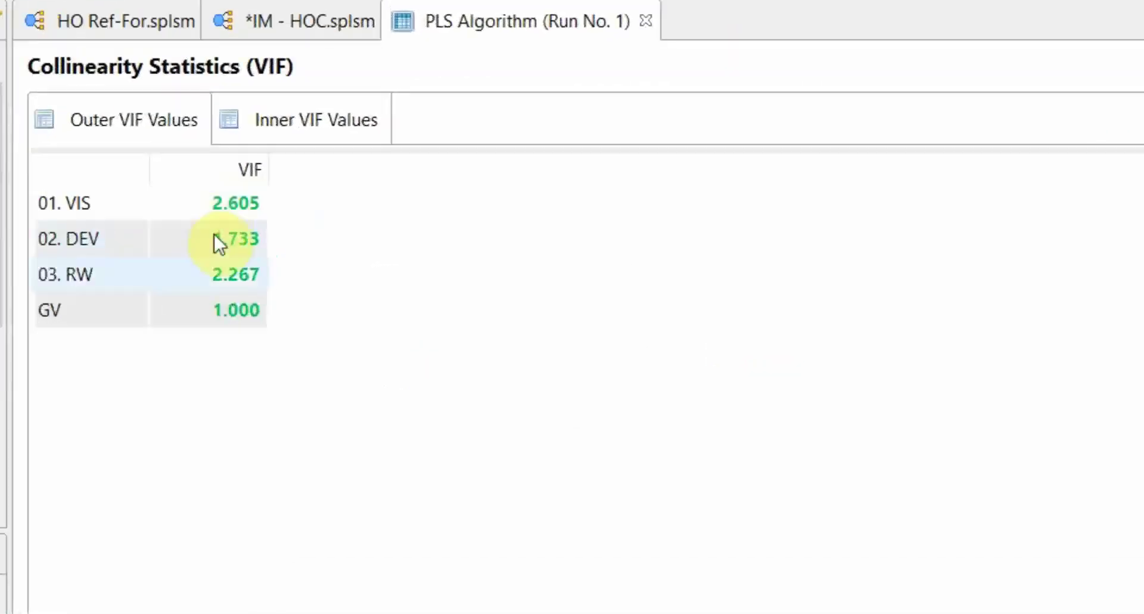
{"action": "left_click", "coordinate": [69, 184]}
{"action": "left_click", "coordinate": [144, 243]}
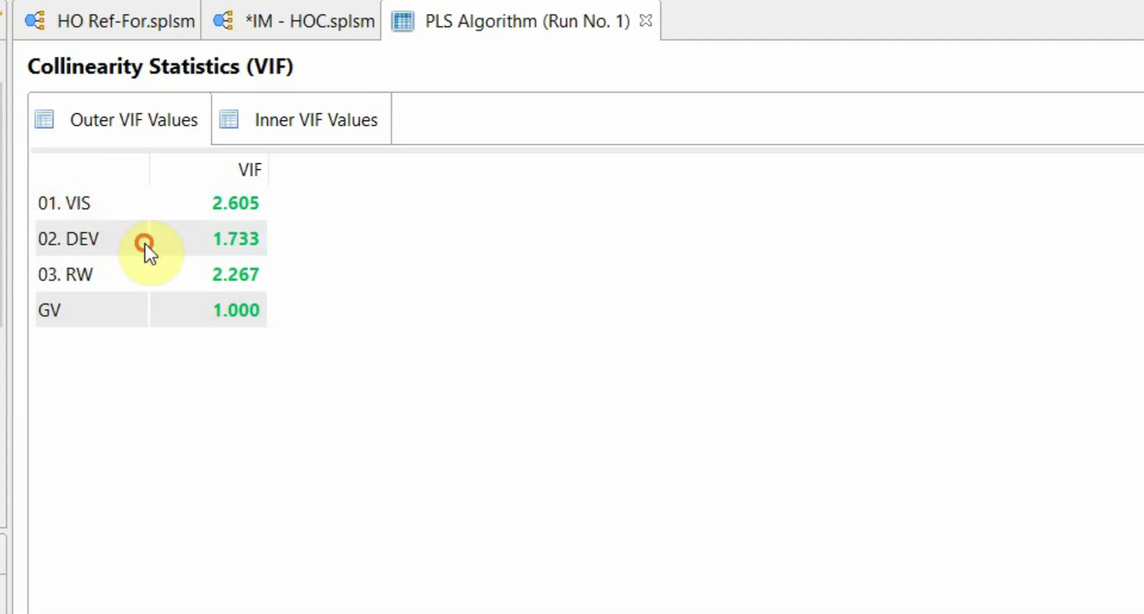
{"action": "left_click", "coordinate": [116, 205]}
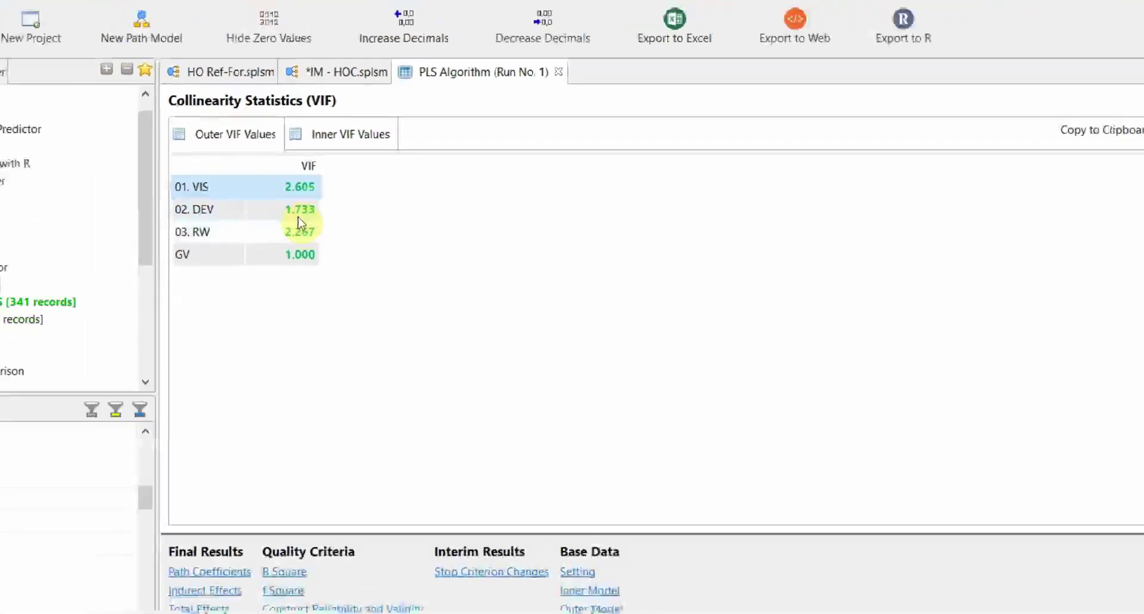
- Switch to the Word report and read the collinearity assessment paragraph, checking it against the VIF column of Table 10
{"action": "left_click", "coordinate": [405, 610]}
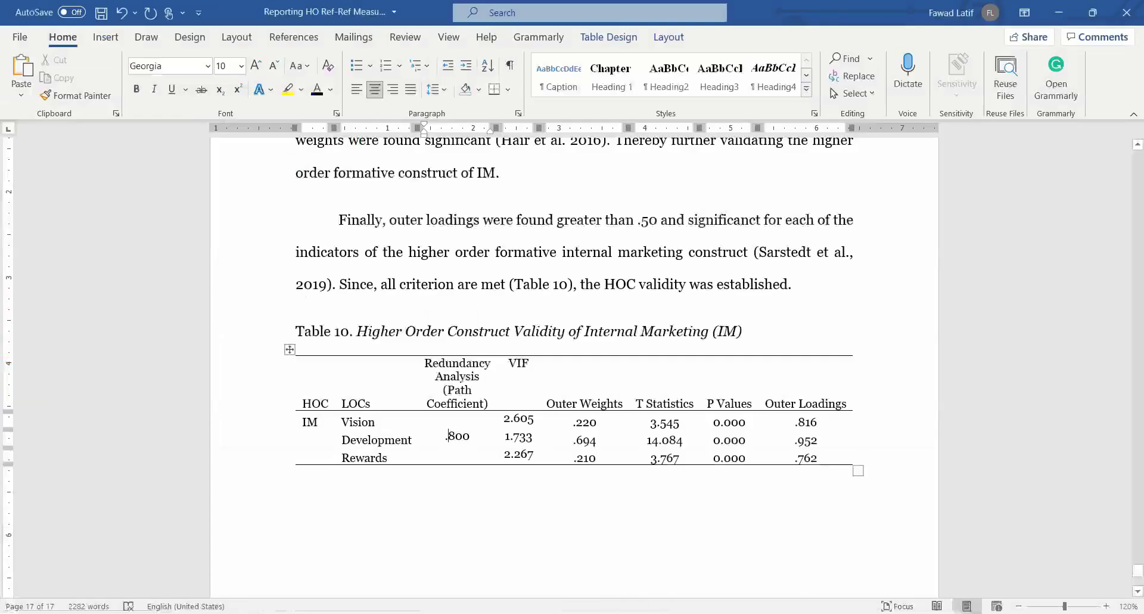
{"action": "scroll", "coordinate": [509, 316], "scroll_direction": "up", "scroll_amount": 10}
{"action": "scroll", "coordinate": [510, 309], "scroll_direction": "down", "scroll_amount": 7}
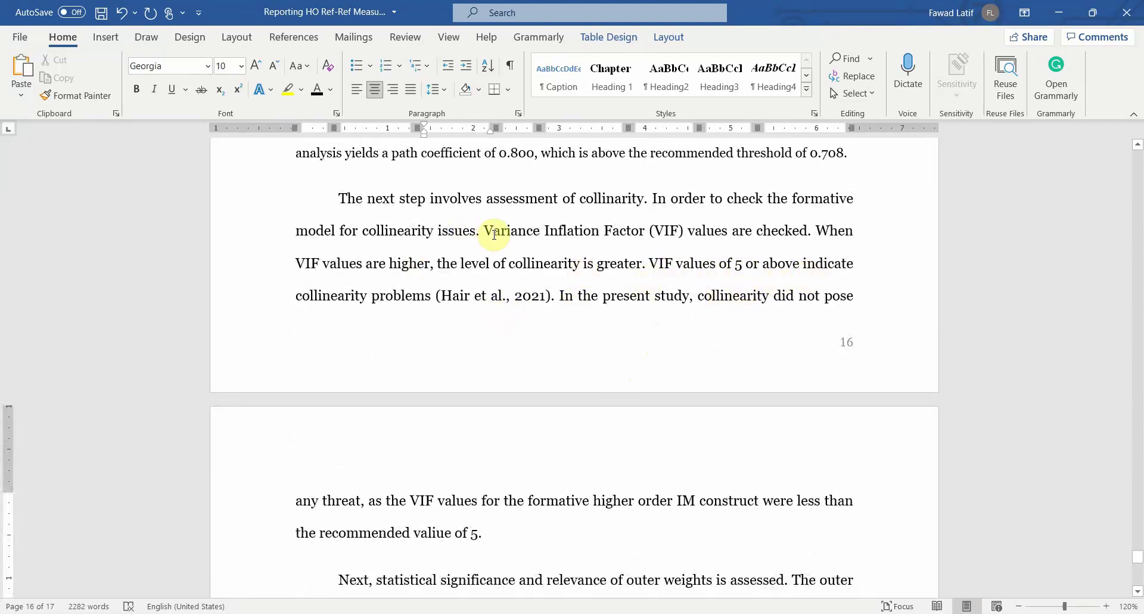
{"action": "scroll", "coordinate": [536, 455], "scroll_direction": "down", "scroll_amount": 7}
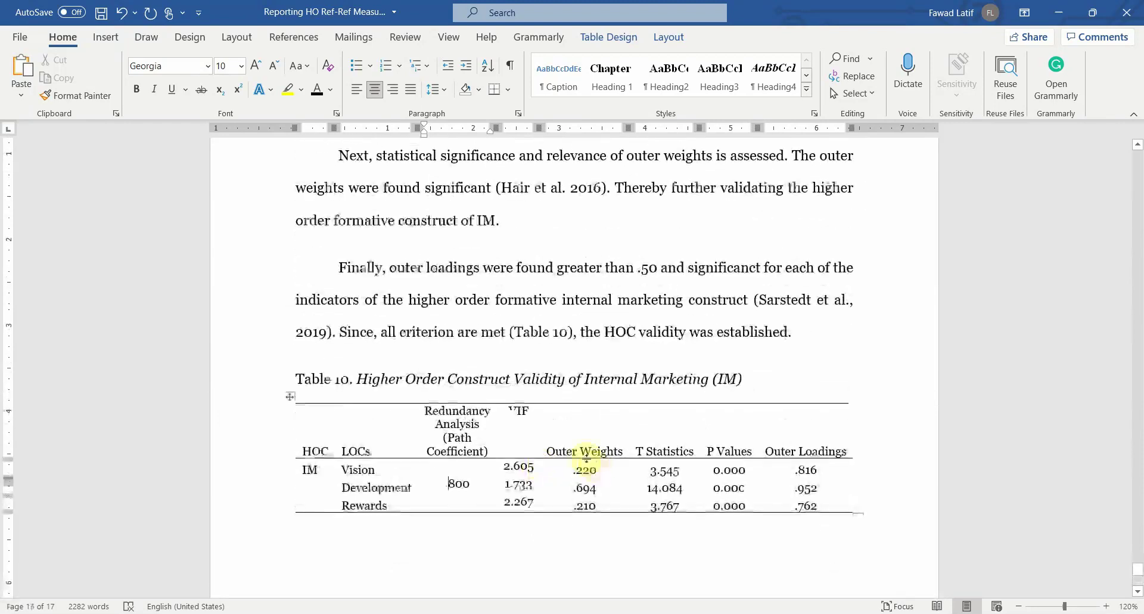
{"action": "left_click_drag", "start_coordinate": [518, 464], "coordinate": [524, 502]}
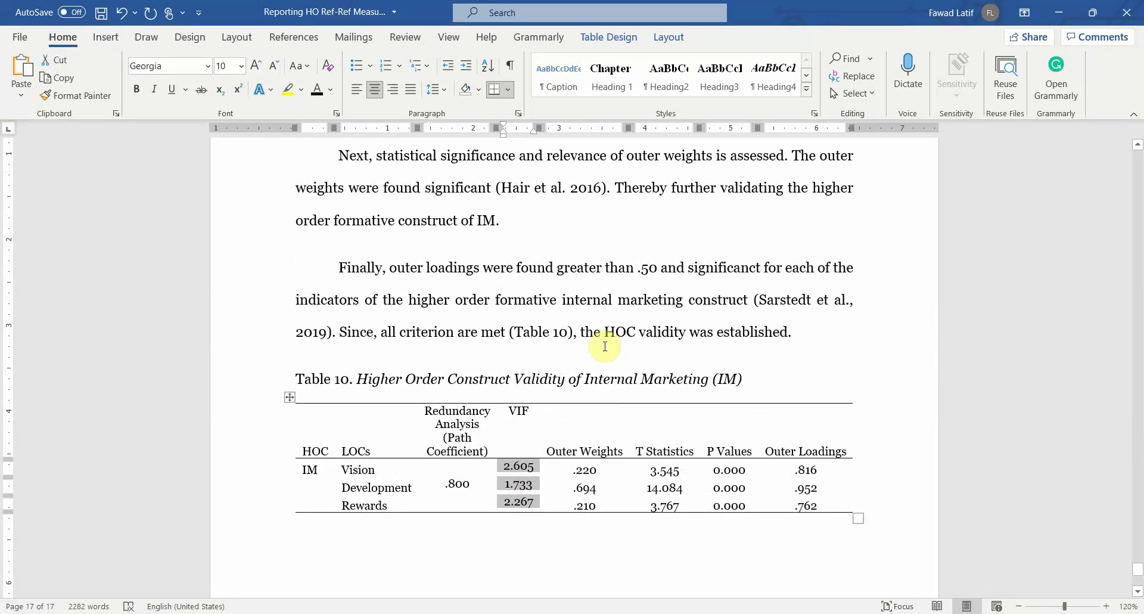
{"action": "scroll", "coordinate": [605, 346], "scroll_direction": "up", "scroll_amount": 7}
{"action": "scroll", "coordinate": [604, 346], "scroll_direction": "down", "scroll_amount": 5}
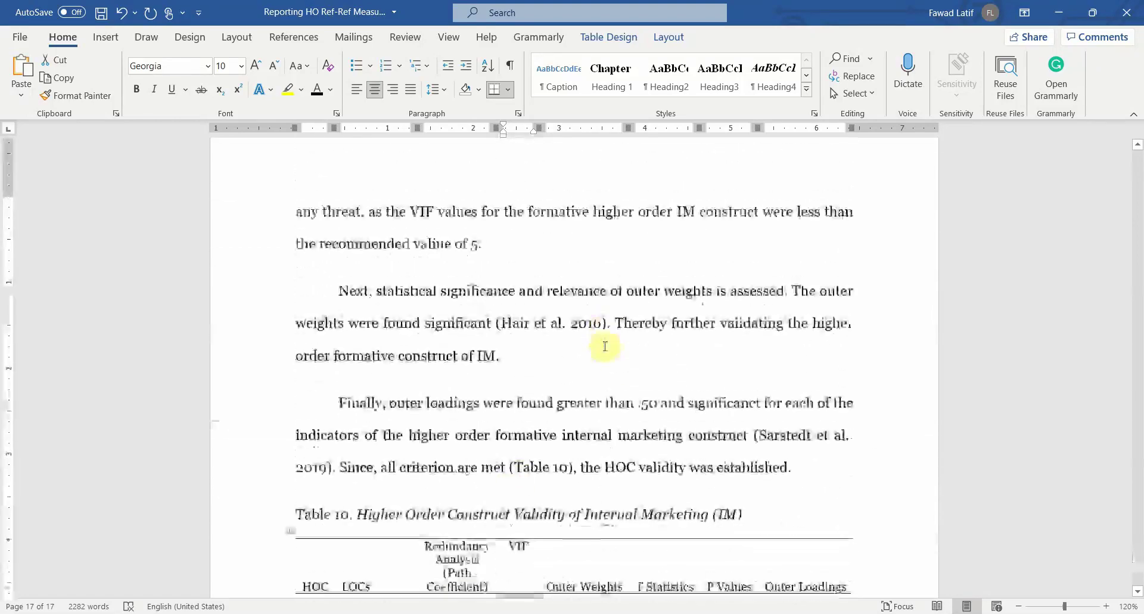
{"action": "scroll", "coordinate": [604, 345], "scroll_direction": "down", "scroll_amount": 5}
{"action": "scroll", "coordinate": [477, 403], "scroll_direction": "up", "scroll_amount": 7}
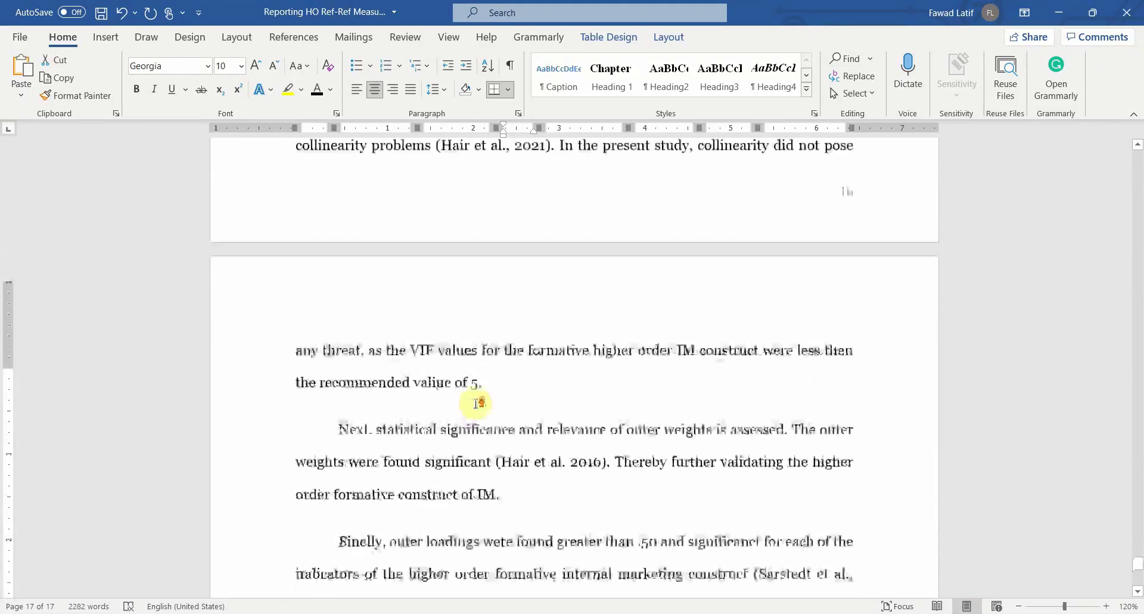
{"action": "scroll", "coordinate": [476, 404], "scroll_direction": "up", "scroll_amount": 8}
{"action": "scroll", "coordinate": [575, 439], "scroll_direction": "down", "scroll_amount": 7}
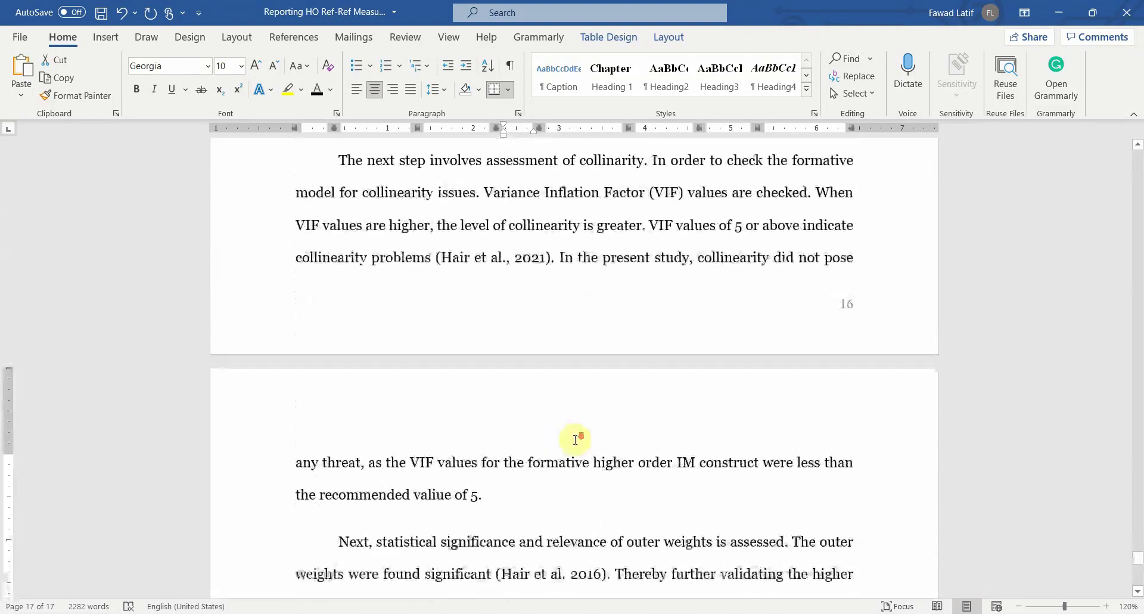
- Read the report's paragraph on outer weight significance, and return to the IM - HOC model in SmartPLS
{"action": "scroll", "coordinate": [575, 439], "scroll_direction": "down", "scroll_amount": 3}
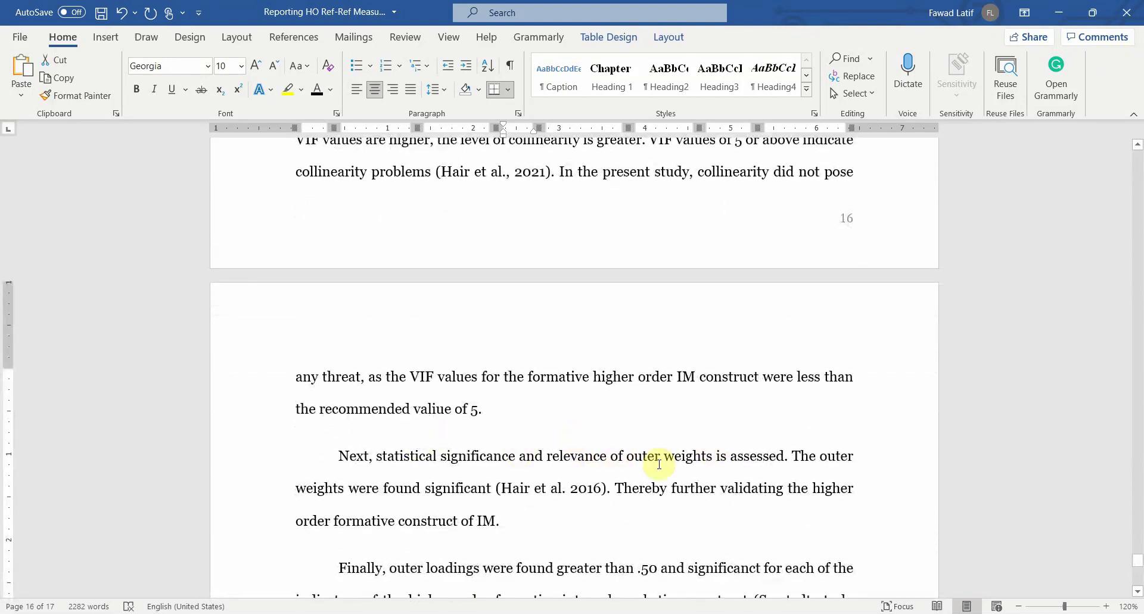
{"action": "scroll", "coordinate": [708, 466], "scroll_direction": "down", "scroll_amount": 6}
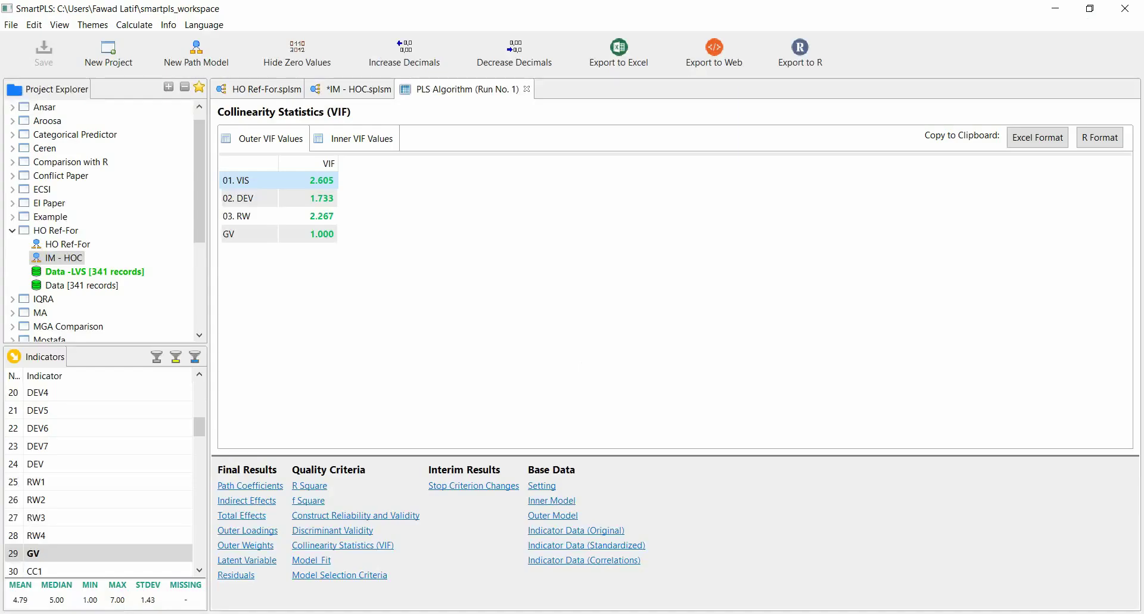
{"action": "key", "text": "alt+Tab"}
{"action": "left_click", "coordinate": [365, 98]}
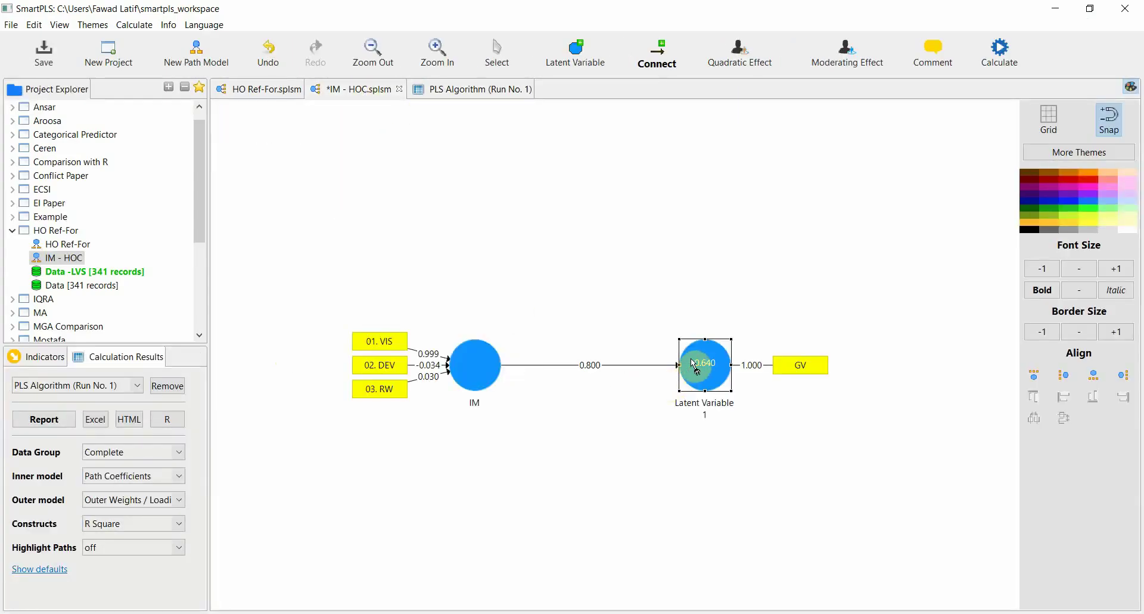
- Delete Latent Variable 1 and its GV indicator from the IM - HOC model
{"action": "left_click", "coordinate": [509, 52]}
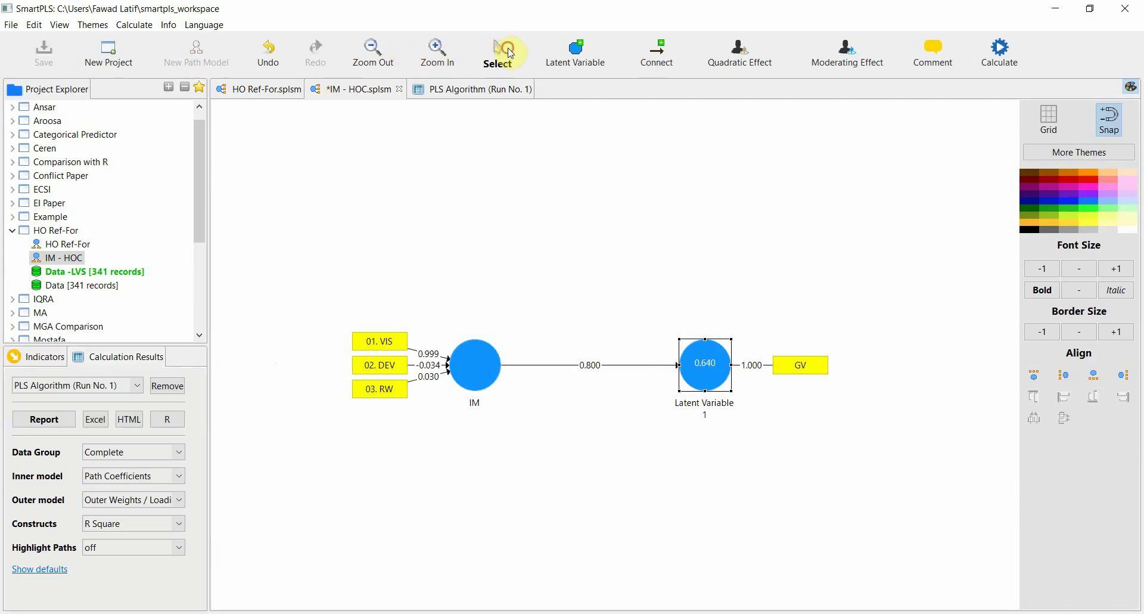
{"action": "mouse_move", "coordinate": [693, 393]}
{"action": "key", "text": "Delete"}
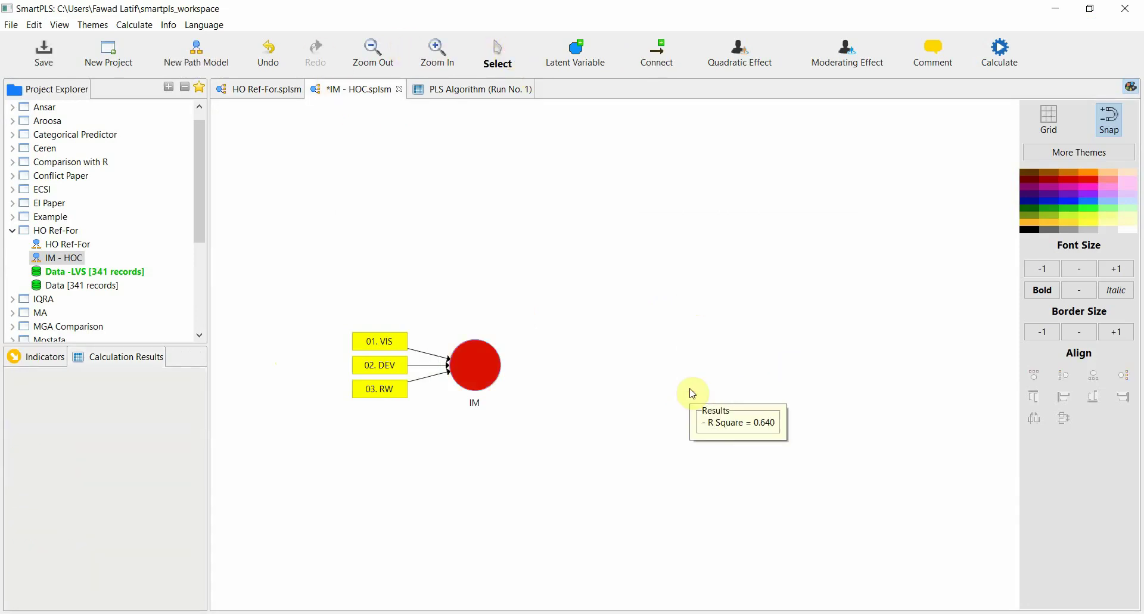
{"action": "scroll", "coordinate": [13, 411], "scroll_direction": "down", "scroll_amount": 18}
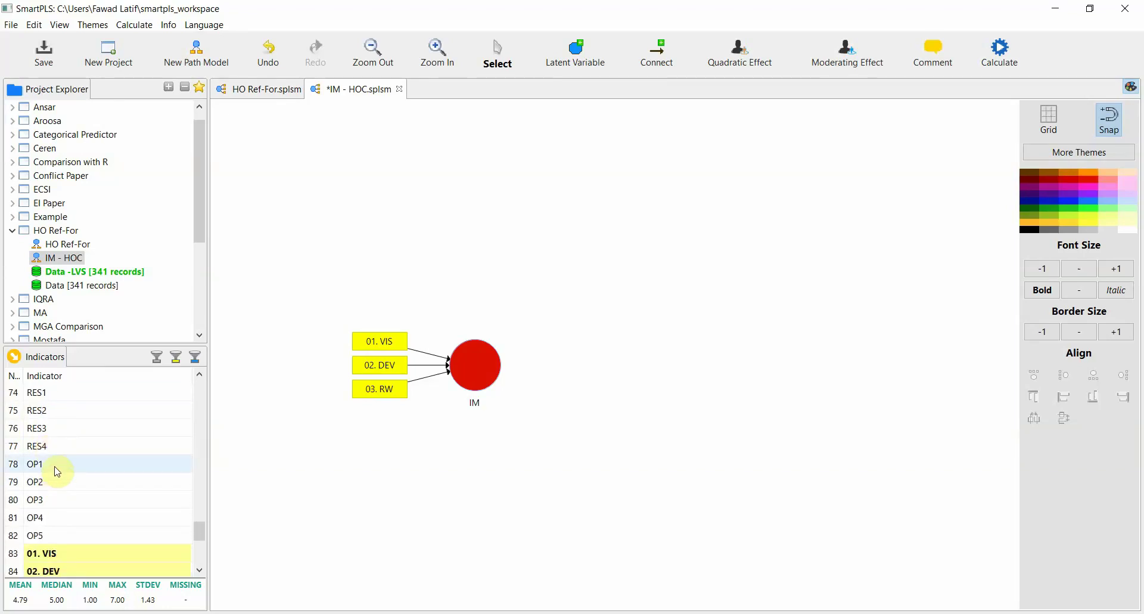
- Restore the IM - HOC model to its earlier version, with IM linked to OP and its indicators OP1 to OP5
{"action": "left_click", "coordinate": [269, 52]}
{"action": "left_click", "coordinate": [270, 53]}
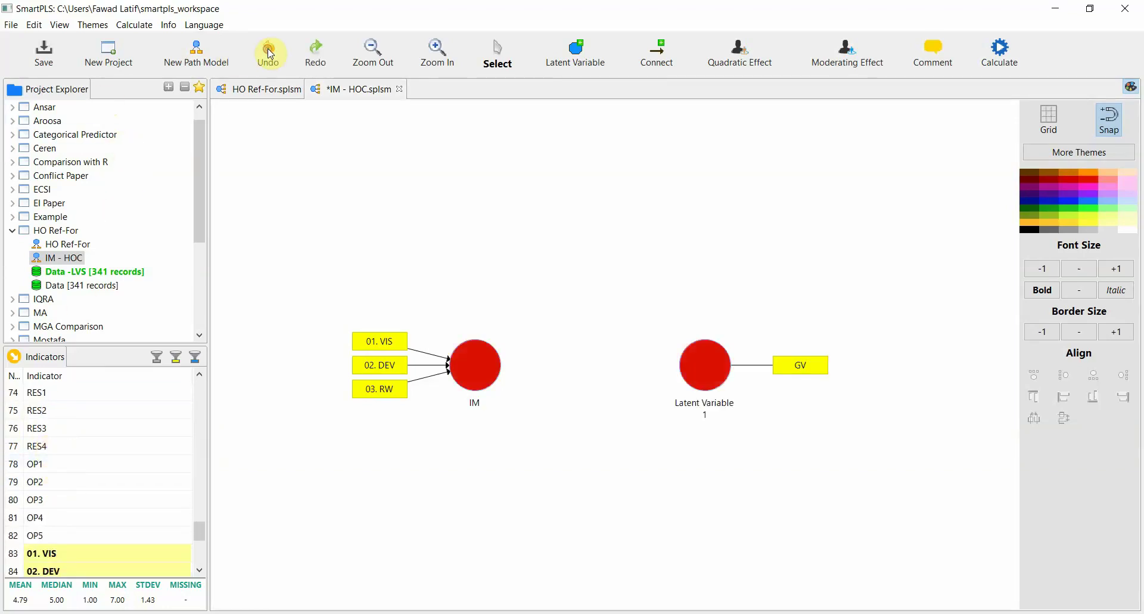
{"action": "left_click", "coordinate": [269, 53]}
{"action": "left_click", "coordinate": [269, 52]}
{"action": "left_click", "coordinate": [269, 53]}
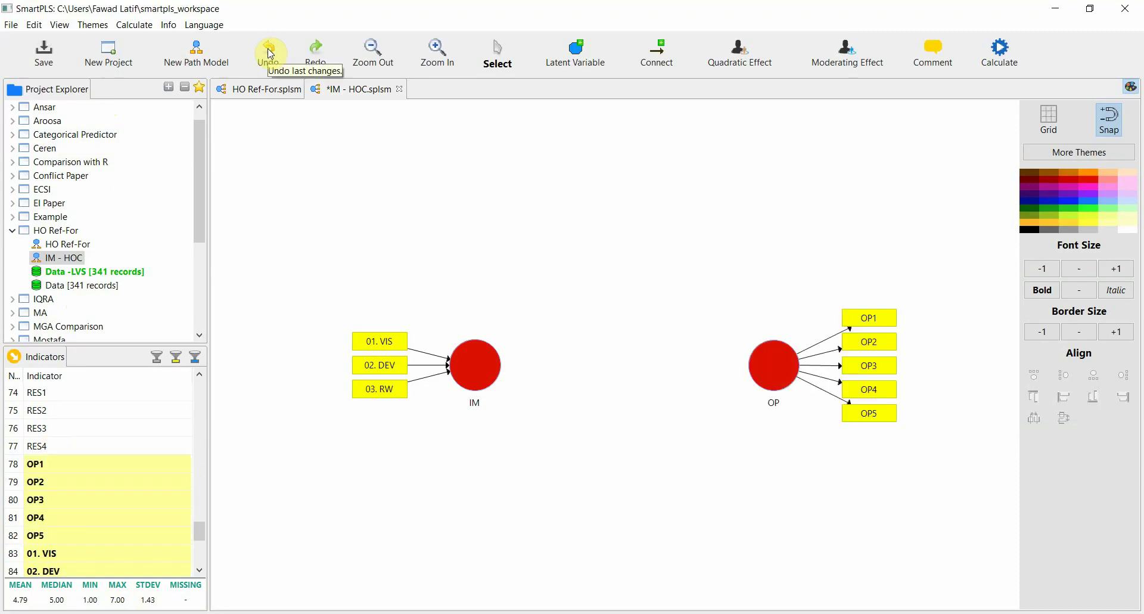
{"action": "left_click", "coordinate": [308, 55]}
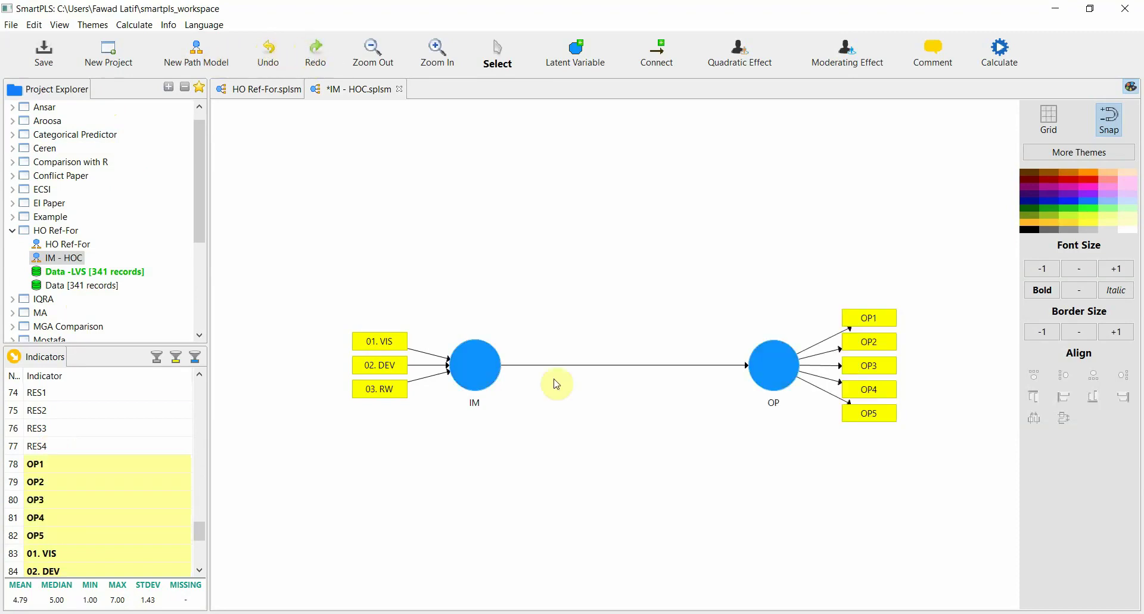
- Run Bootstrapping on the IM to OP model, then open the outer weights results and widen the indicator column
{"action": "left_click", "coordinate": [999, 47]}
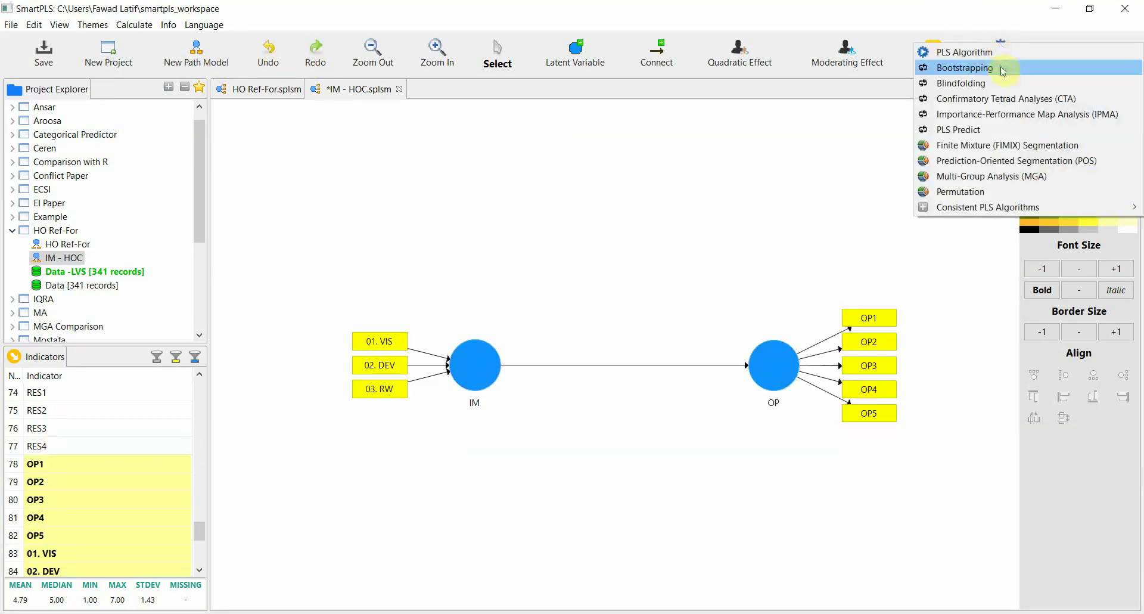
{"action": "left_click", "coordinate": [1003, 70]}
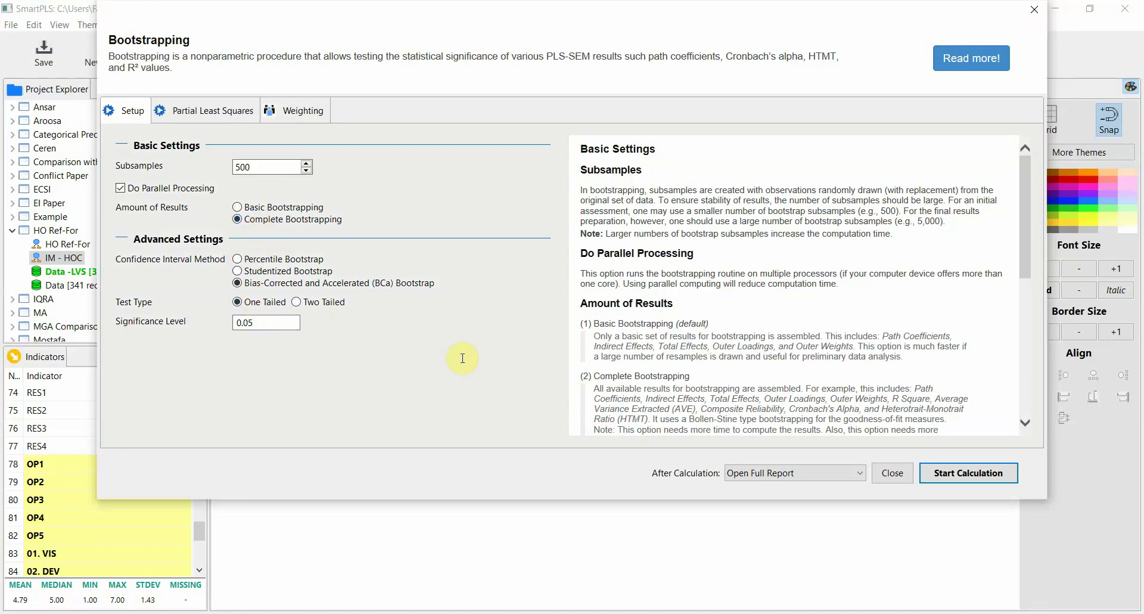
{"action": "left_click", "coordinate": [961, 474]}
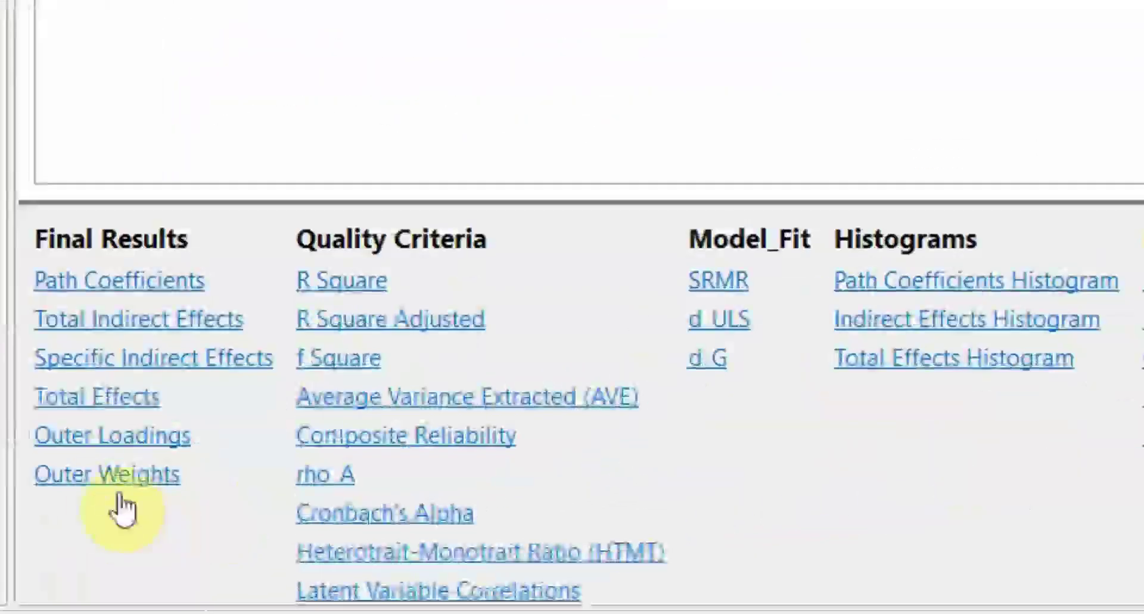
{"action": "left_click", "coordinate": [233, 554]}
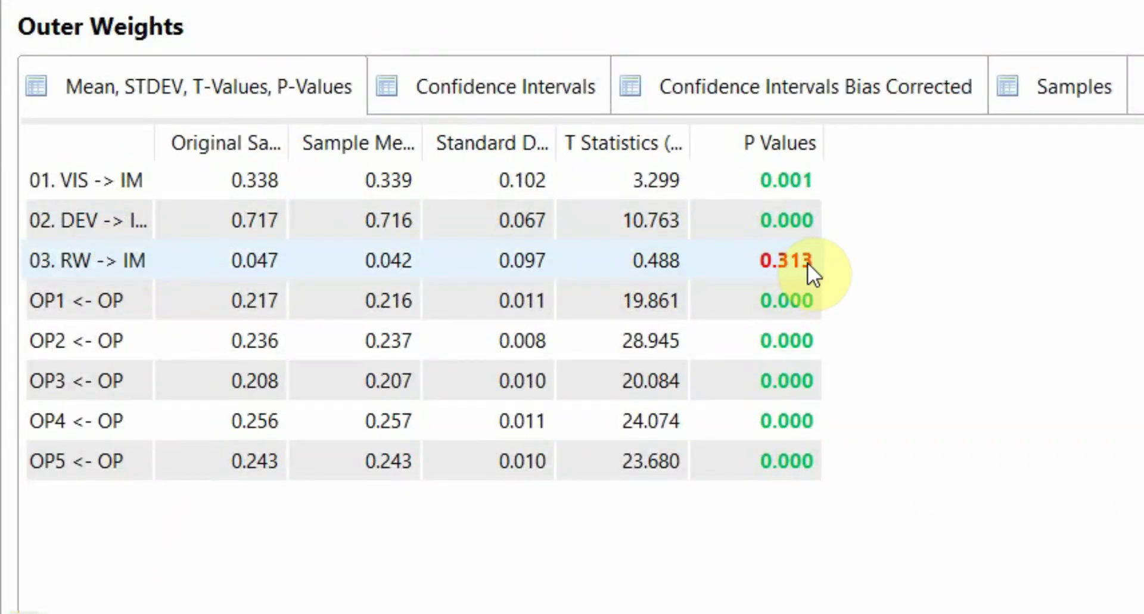
{"action": "left_click_drag", "start_coordinate": [155, 124], "coordinate": [243, 125]}
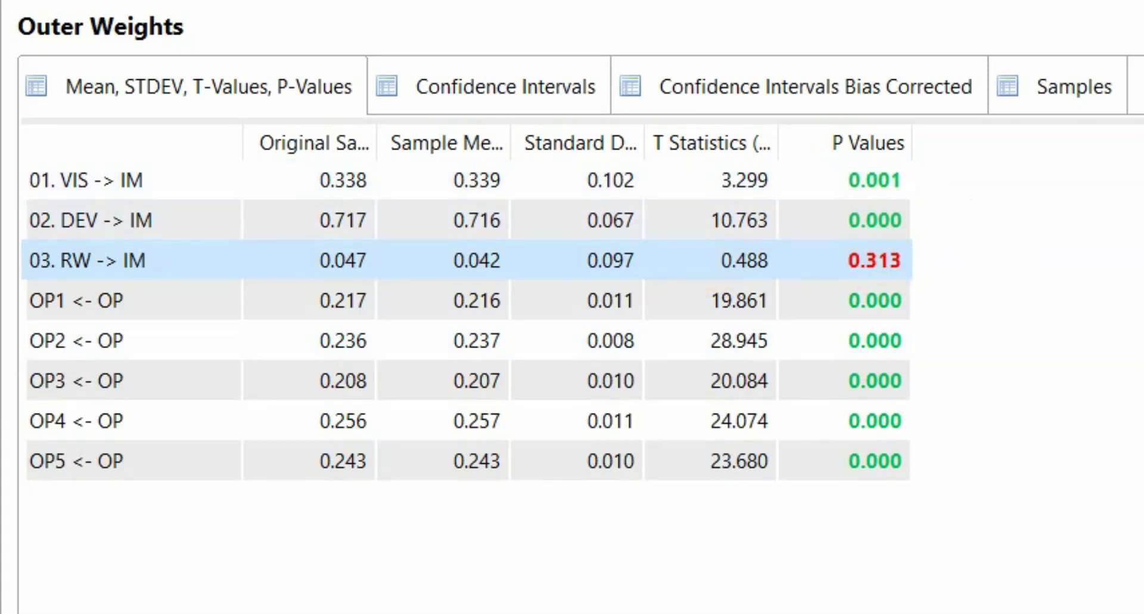
- Switch to the PowerPoint slides and review the flowcharts on formative collinearity and outer weight assessment
{"action": "key", "text": "alt+Tab"}
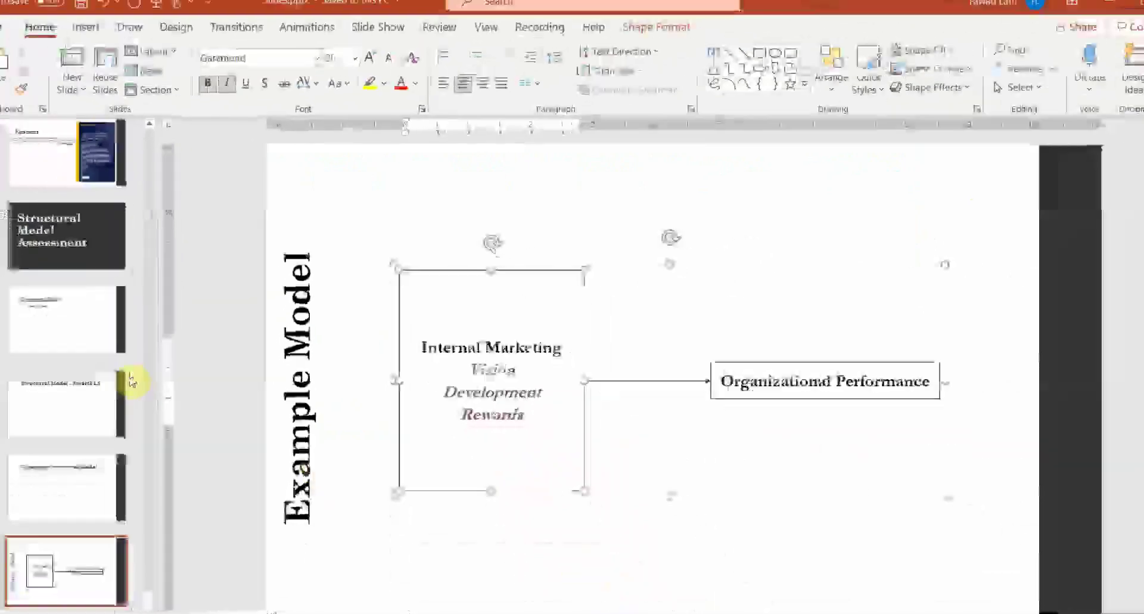
{"action": "scroll", "coordinate": [107, 366], "scroll_direction": "up", "scroll_amount": 3}
{"action": "scroll", "coordinate": [108, 366], "scroll_direction": "up", "scroll_amount": 20}
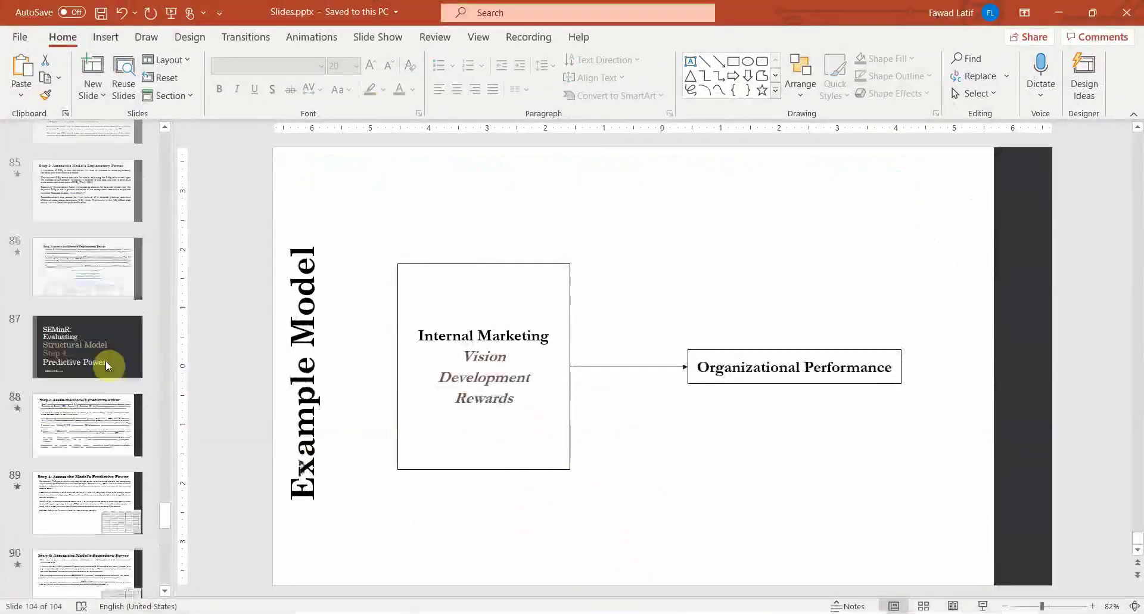
{"action": "left_click", "coordinate": [108, 365]}
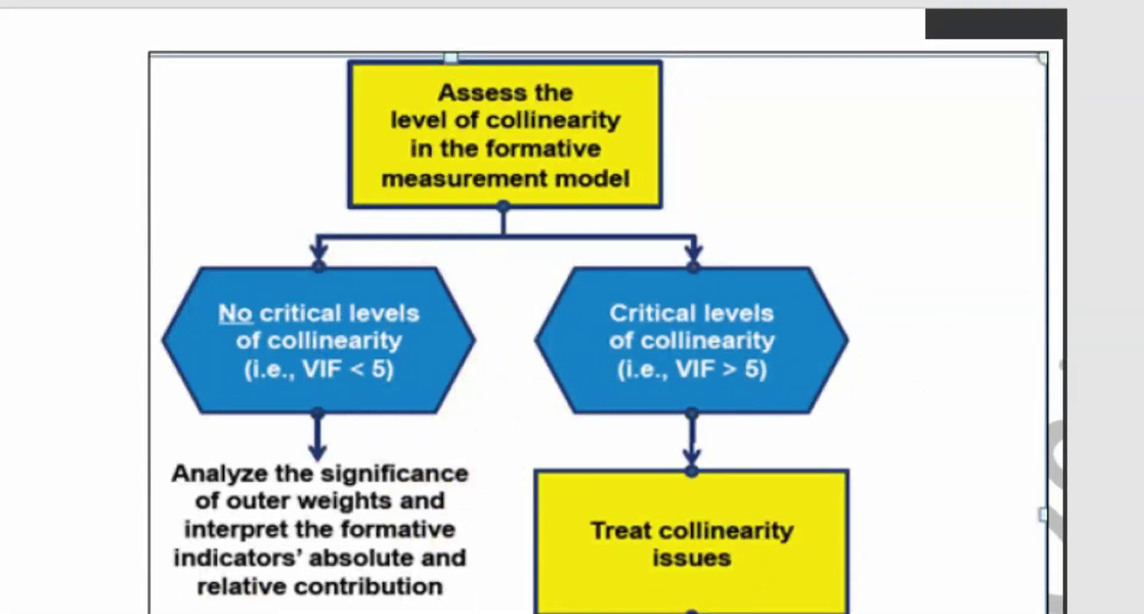
{"action": "key", "text": "Down"}
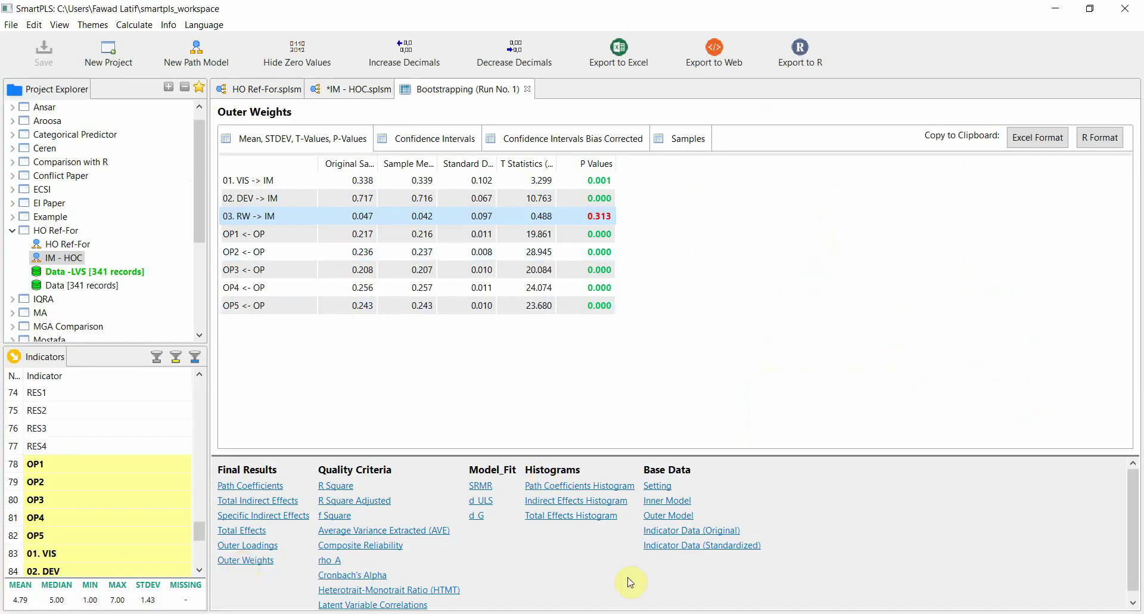
- Switch to the Word report and examine Table 10's outer weights, T statistics and P values against the bootstrapping results
{"action": "left_click", "coordinate": [646, 527]}
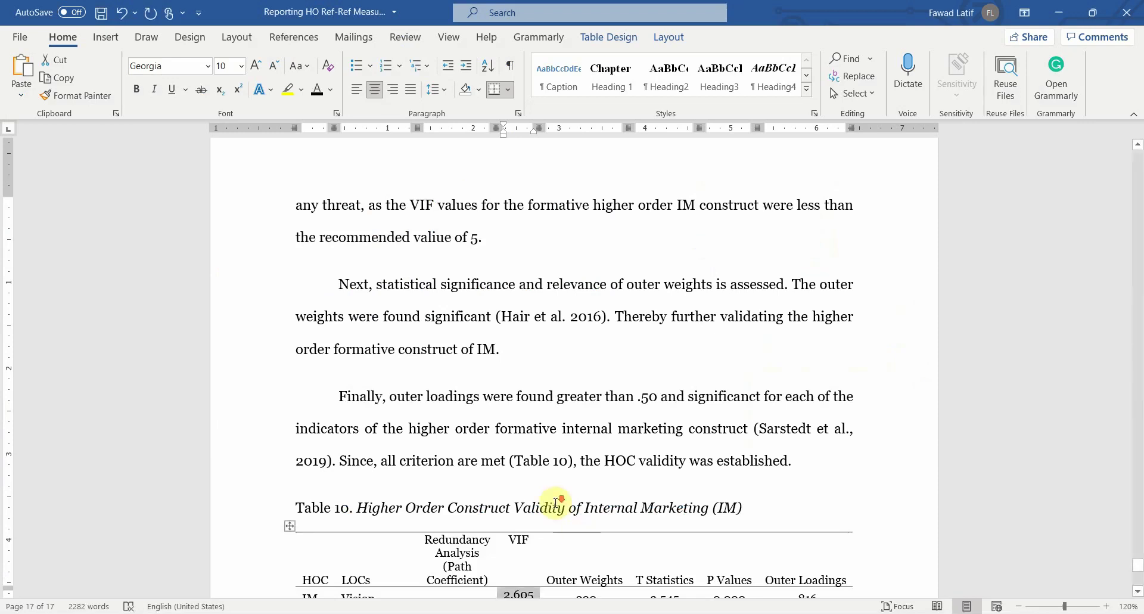
{"action": "scroll", "coordinate": [555, 490], "scroll_direction": "down", "scroll_amount": 4}
{"action": "left_click", "coordinate": [590, 468]}
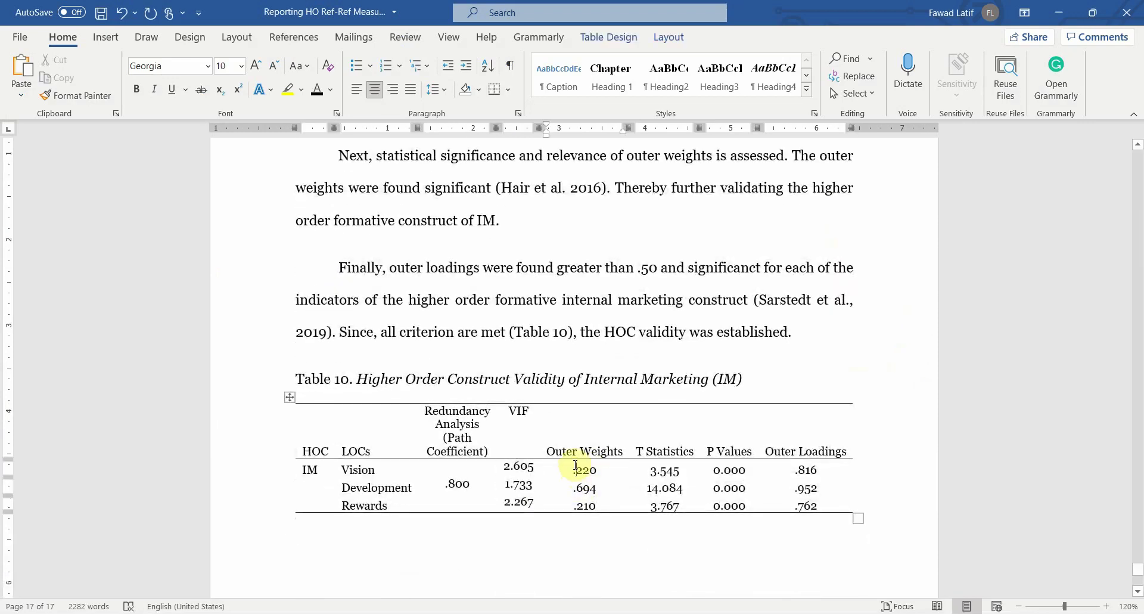
{"action": "left_click_drag", "start_coordinate": [570, 470], "coordinate": [732, 496]}
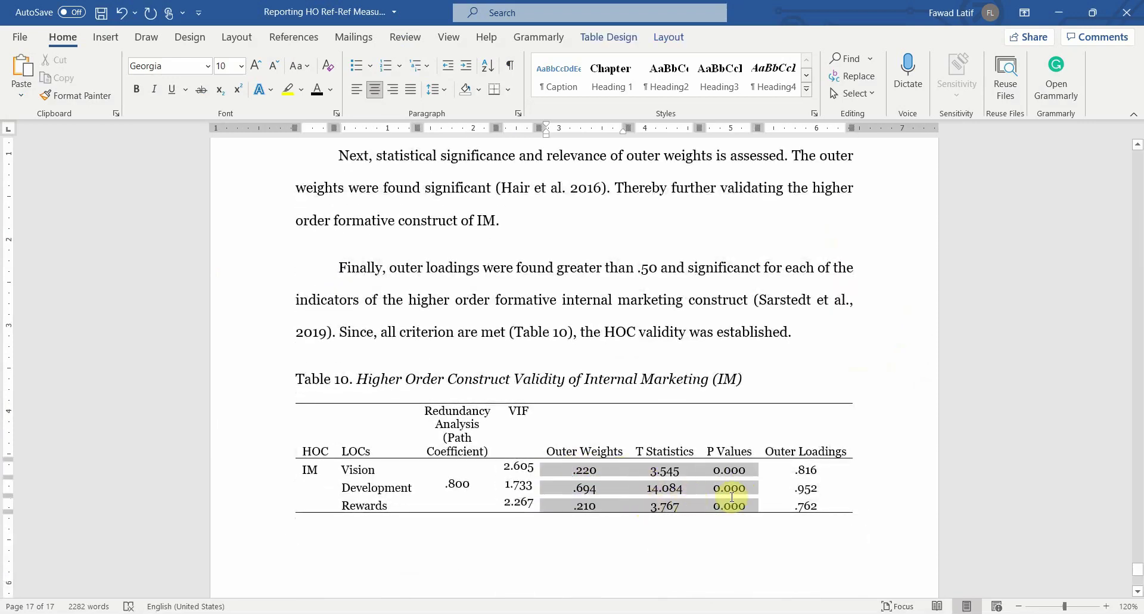
- Transfer the SmartPLS outer weights table in Excel format to cell A1 of Sheet2 in the Data.csv workbook in Excel
{"action": "key", "text": "alt+Tab"}
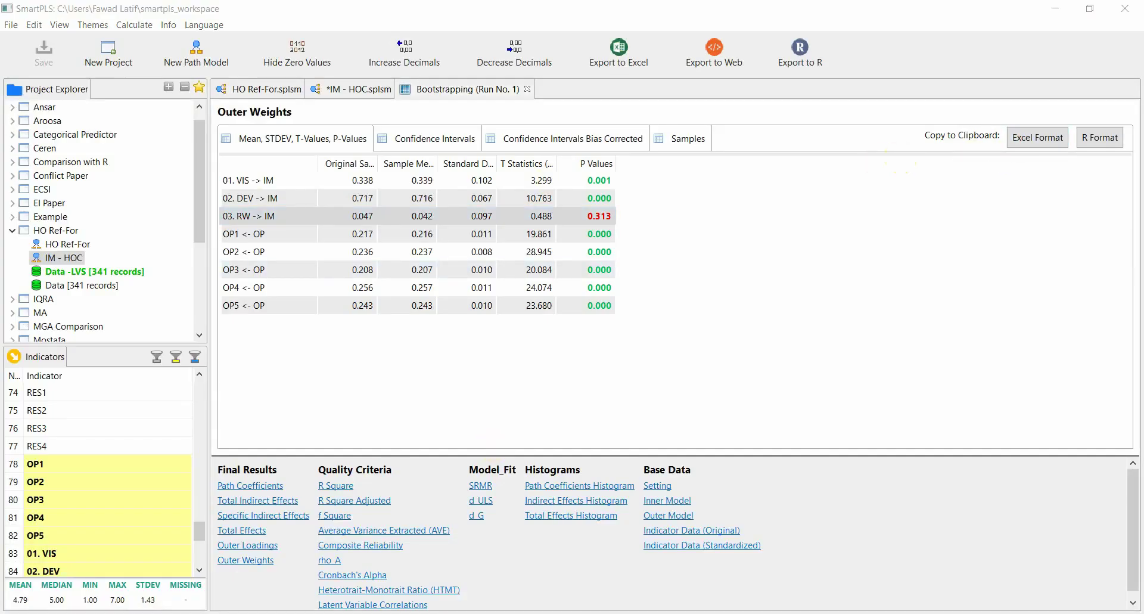
{"action": "key", "text": "alt+Tab"}
{"action": "left_click", "coordinate": [122, 590]}
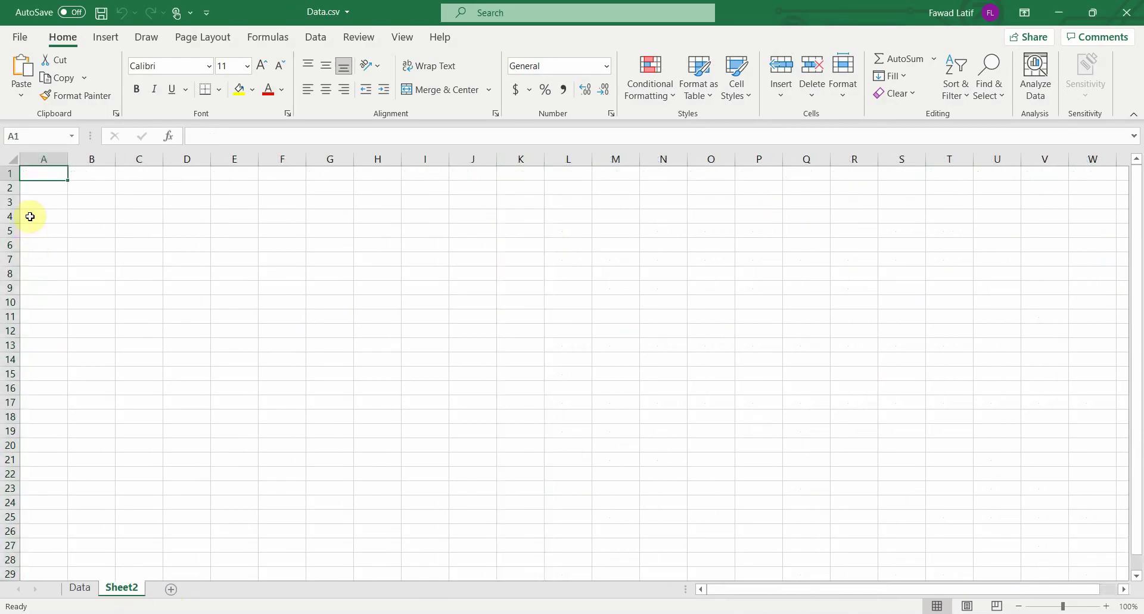
{"action": "key", "text": "ctrl+v"}
- Replace Table 10's outer weights in Word with 0.338, 0.717 and 0.047, copied from cells B2:B4 of the Excel sheet
{"action": "left_click", "coordinate": [92, 189]}
{"action": "key", "text": "ctrl+c"}
{"action": "left_click", "coordinate": [60, 193]}
{"action": "left_click_drag", "start_coordinate": [92, 189], "coordinate": [106, 215]}
{"action": "key", "text": "Escape"}
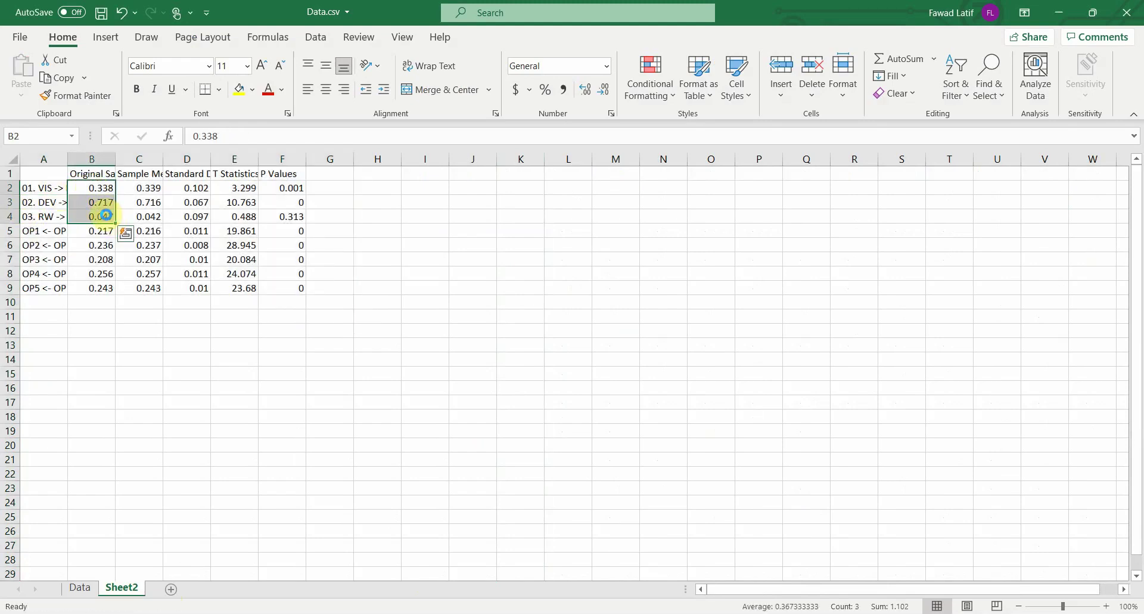
{"action": "key", "text": "ctrl+c"}
{"action": "key", "text": "alt+Tab"}
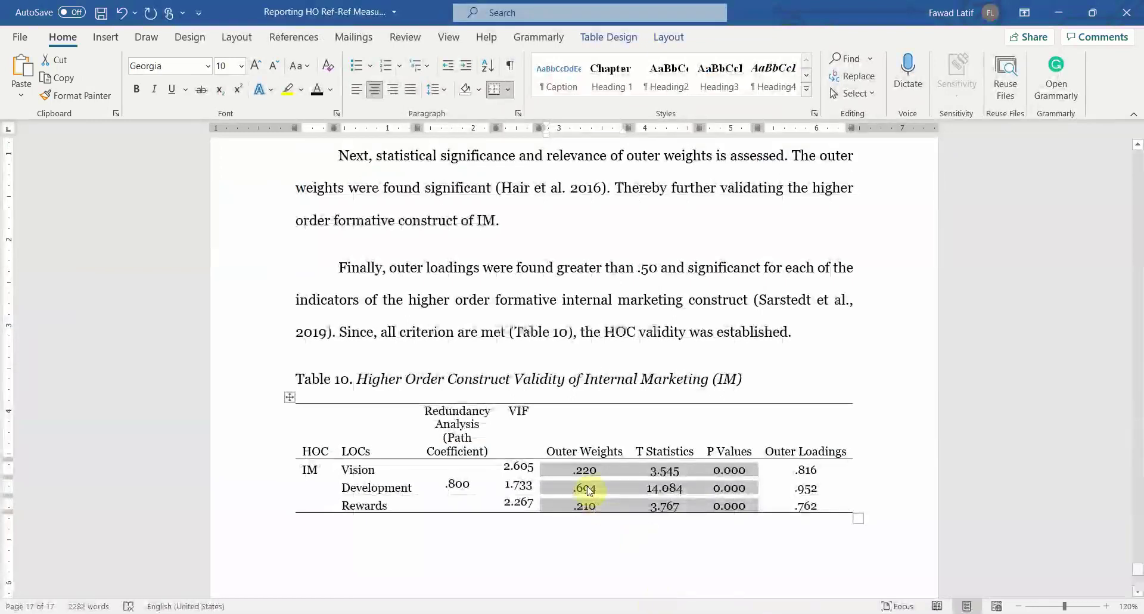
{"action": "left_click_drag", "start_coordinate": [573, 472], "coordinate": [577, 500]}
{"action": "key", "text": "ctrl+v"}
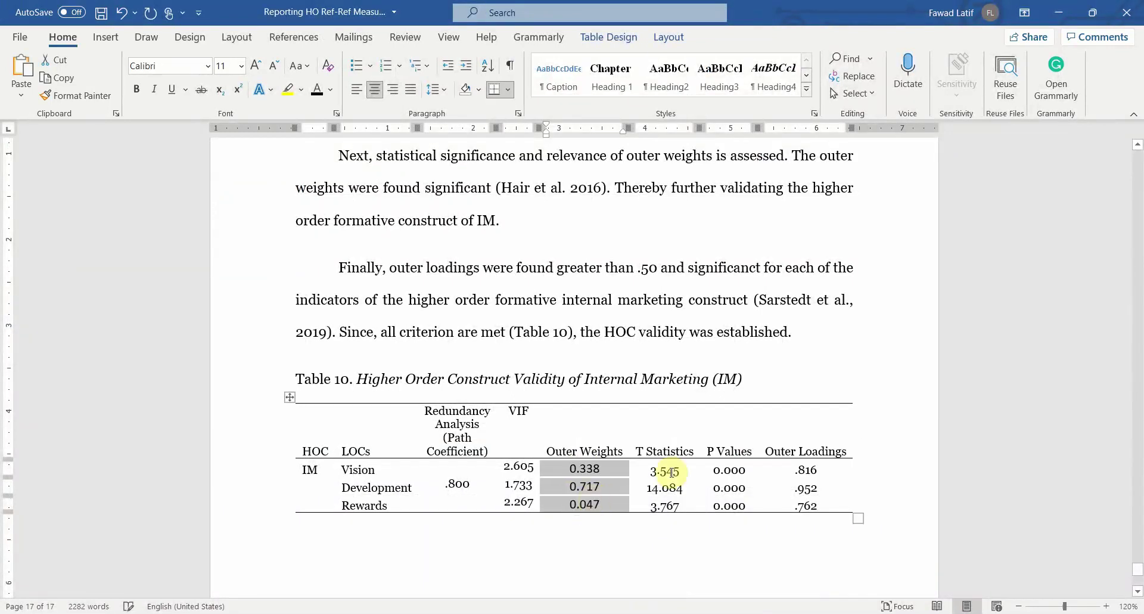
- Format the IM indicators' T statistics and P values in E2:F4 of the Excel sheet as numbers with three decimal places
{"action": "left_click_drag", "start_coordinate": [663, 461], "coordinate": [666, 505]}
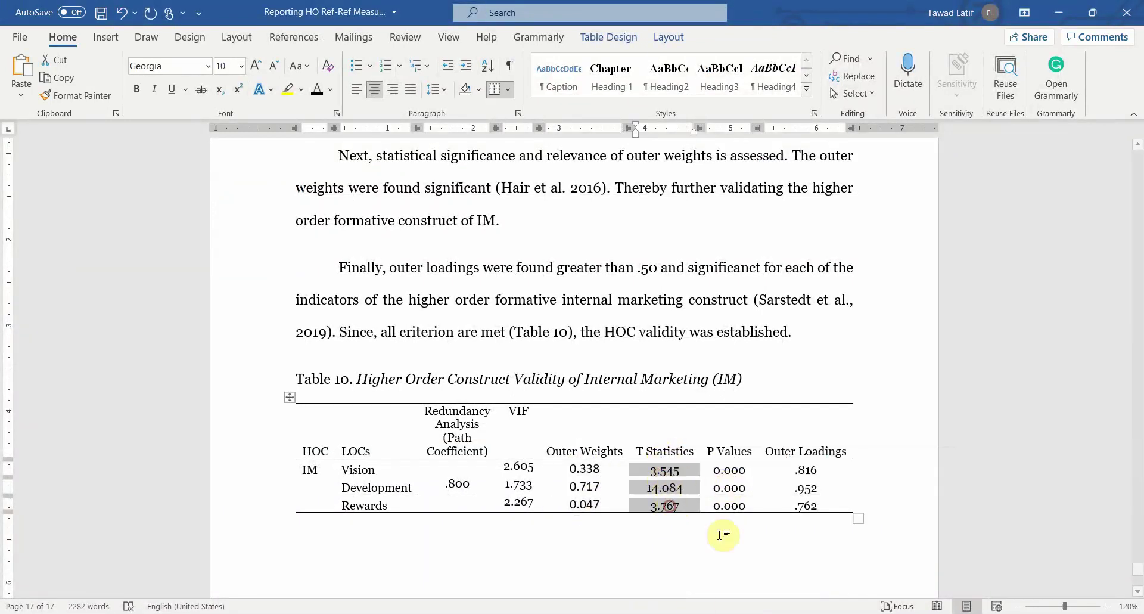
{"action": "key", "text": "alt+Tab"}
{"action": "left_click_drag", "start_coordinate": [241, 189], "coordinate": [285, 216]}
{"action": "right_click", "coordinate": [287, 183]}
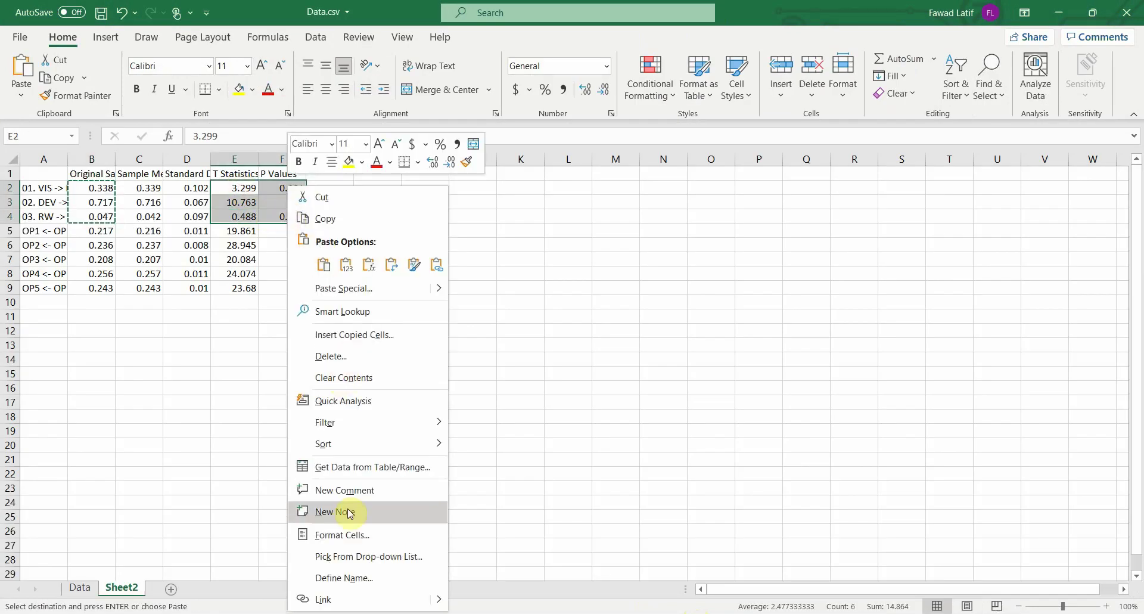
{"action": "left_click", "coordinate": [310, 511]}
{"action": "left_click", "coordinate": [357, 512]}
{"action": "key", "text": "ctrl+z"}
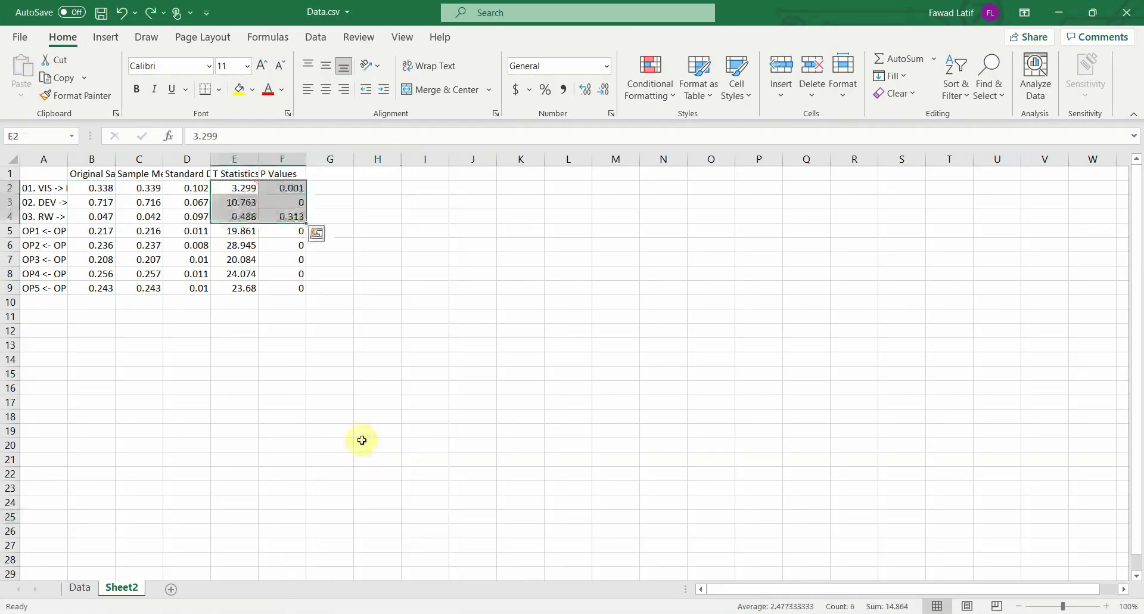
{"action": "right_click", "coordinate": [236, 191]}
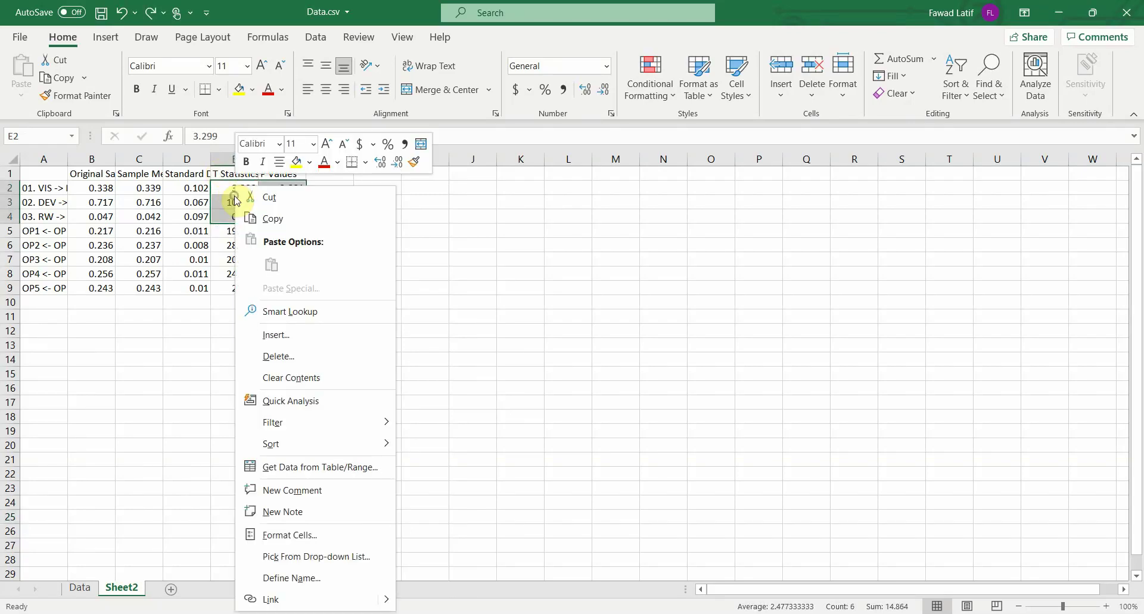
{"action": "left_click", "coordinate": [293, 531]}
{"action": "left_click", "coordinate": [119, 315]}
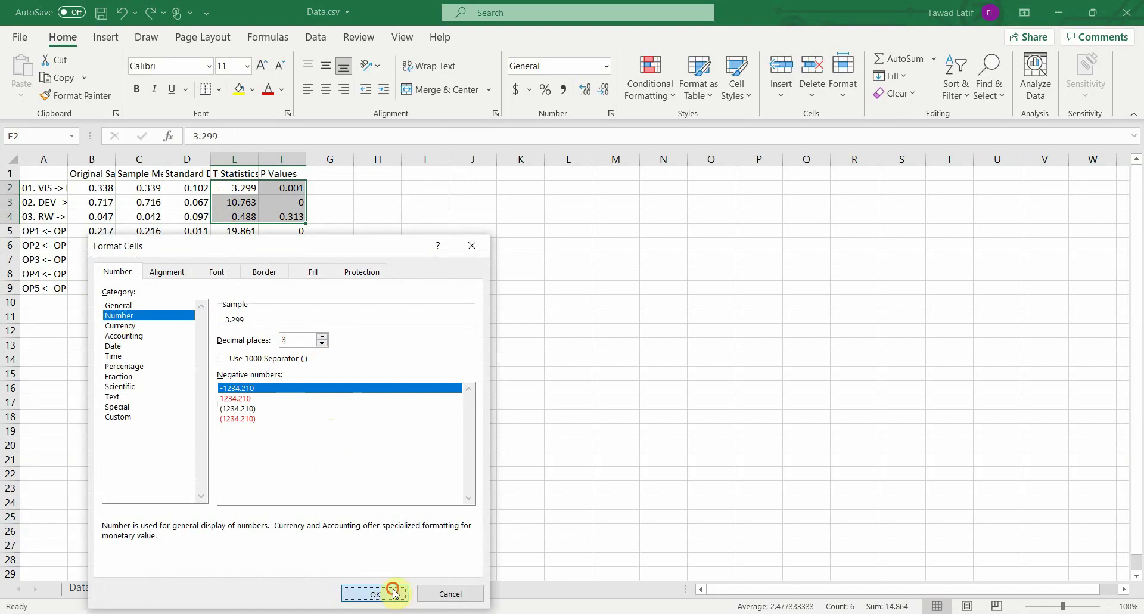
{"action": "left_click", "coordinate": [372, 593]}
- Replace the T statistics and P values of Vision, Development and Rewards in Word's Table 10 with the formatted Excel cells E2:F4
{"action": "key", "text": "ctrl+c"}
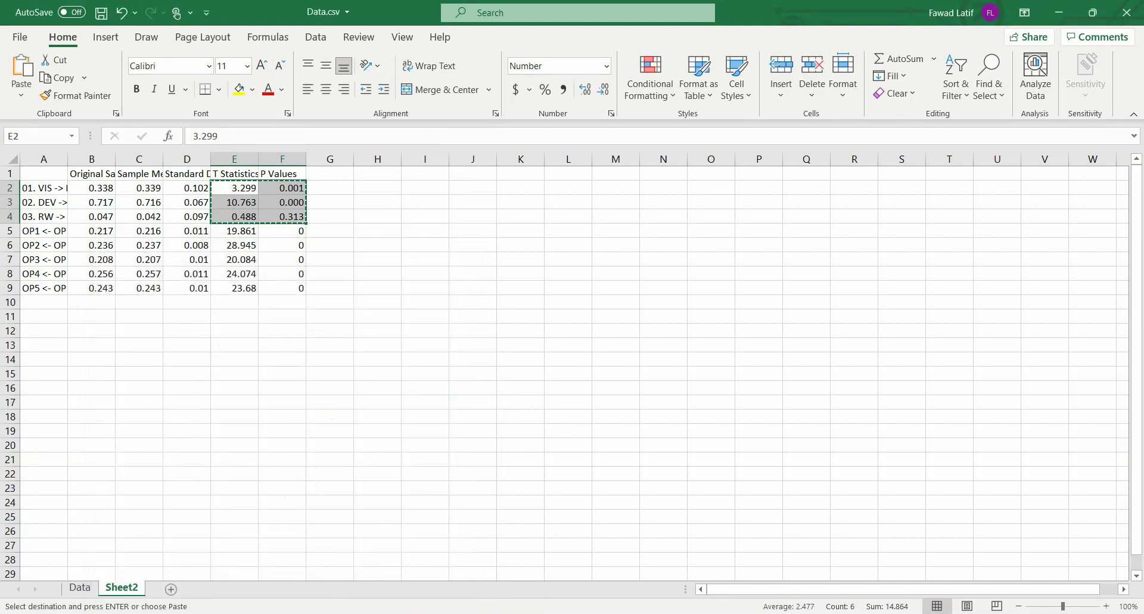
{"action": "left_click", "coordinate": [652, 612]}
{"action": "left_click_drag", "start_coordinate": [656, 469], "coordinate": [729, 503]}
{"action": "key", "text": "ctrl+v"}
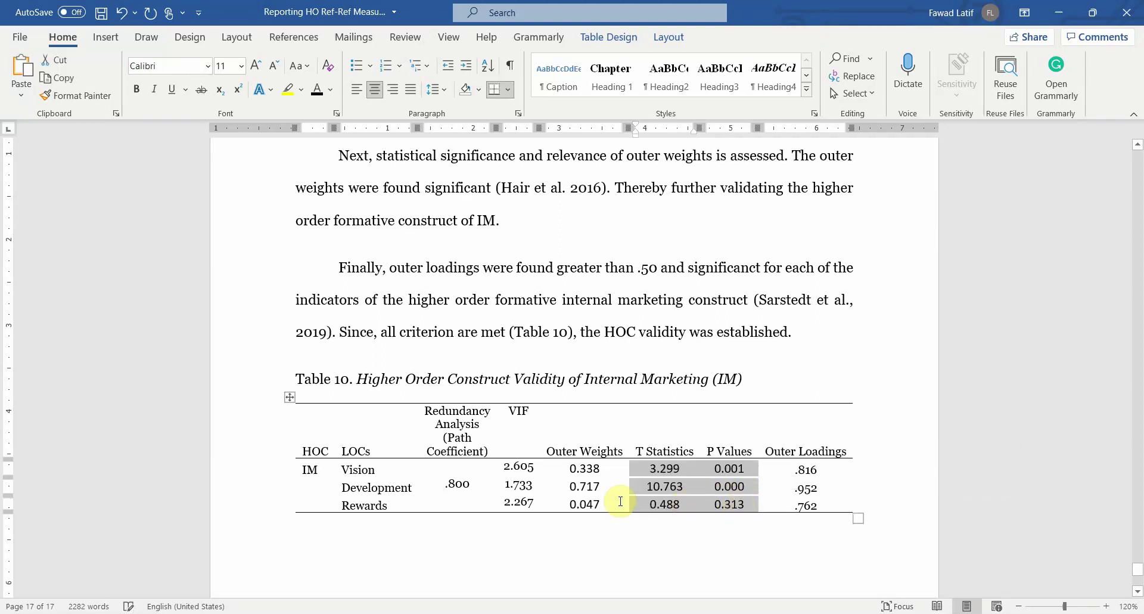
- Examine the outer weight, T statistic and P value of the Rewards row in Table 10
{"action": "left_click", "coordinate": [590, 501]}
{"action": "left_click_drag", "start_coordinate": [587, 500], "coordinate": [722, 504]}
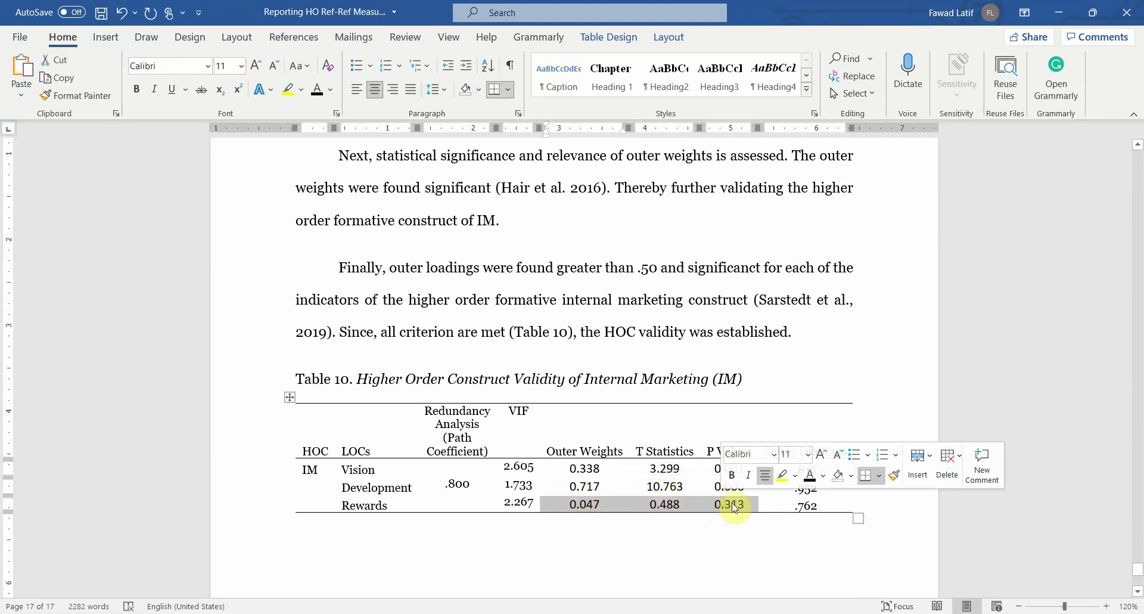
{"action": "left_click", "coordinate": [386, 501]}
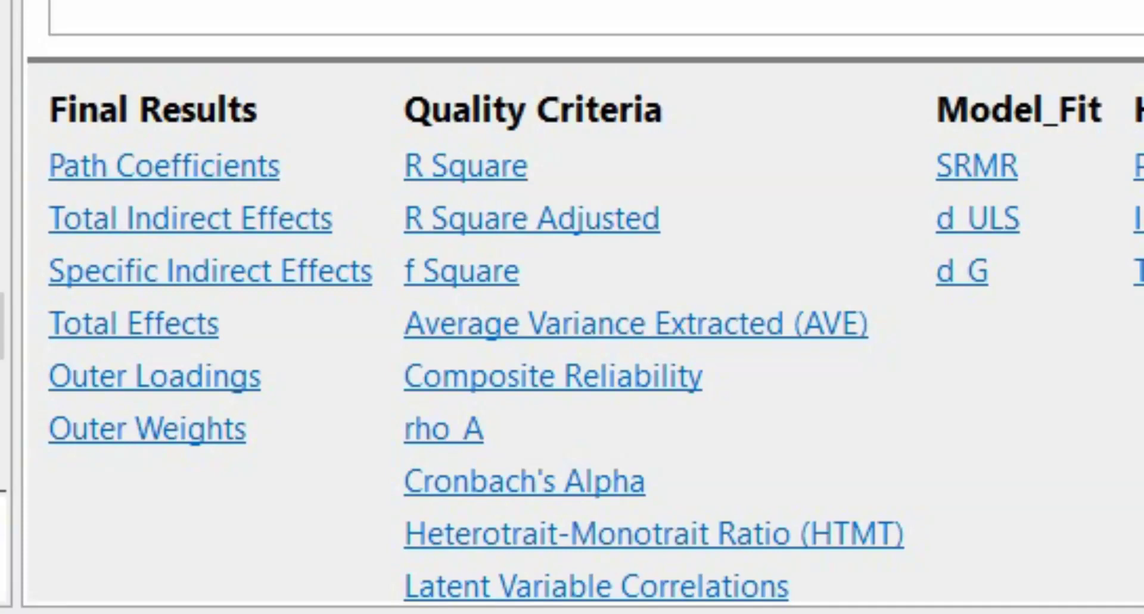
- Copy the bootstrapped Outer Loadings table from SmartPLS into the Excel sheet starting at cell L8
{"action": "left_click", "coordinate": [238, 387]}
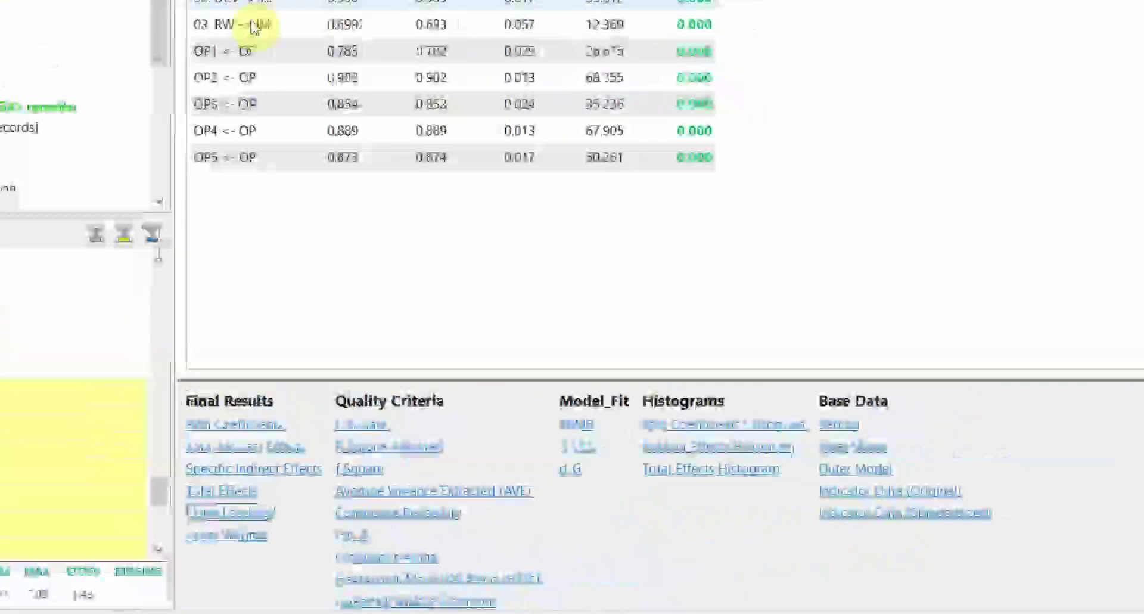
{"action": "left_click", "coordinate": [253, 27]}
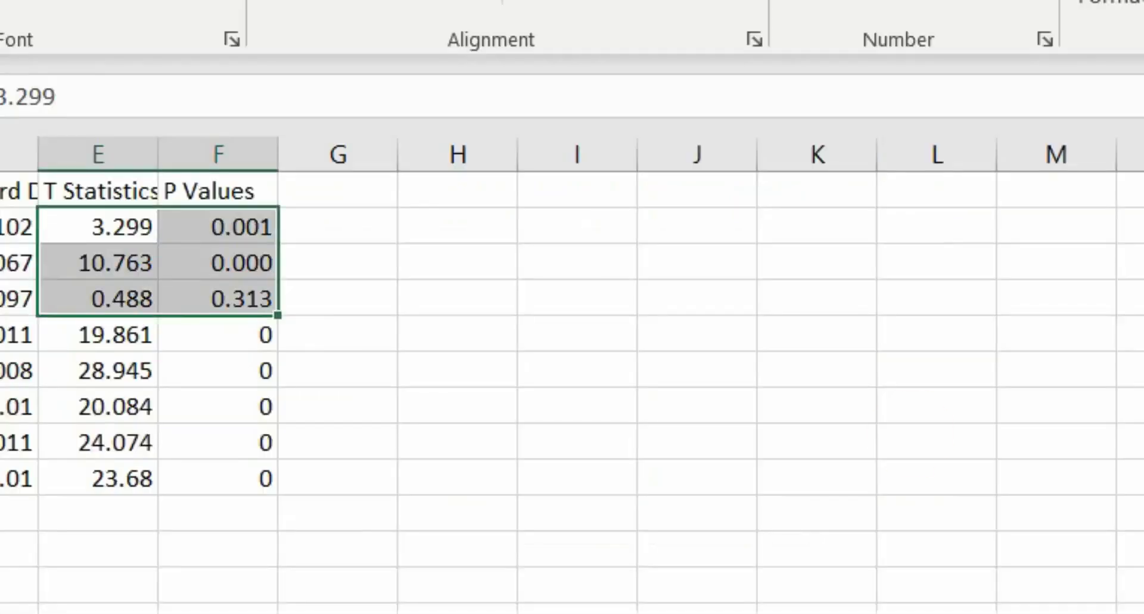
{"action": "left_click", "coordinate": [905, 426]}
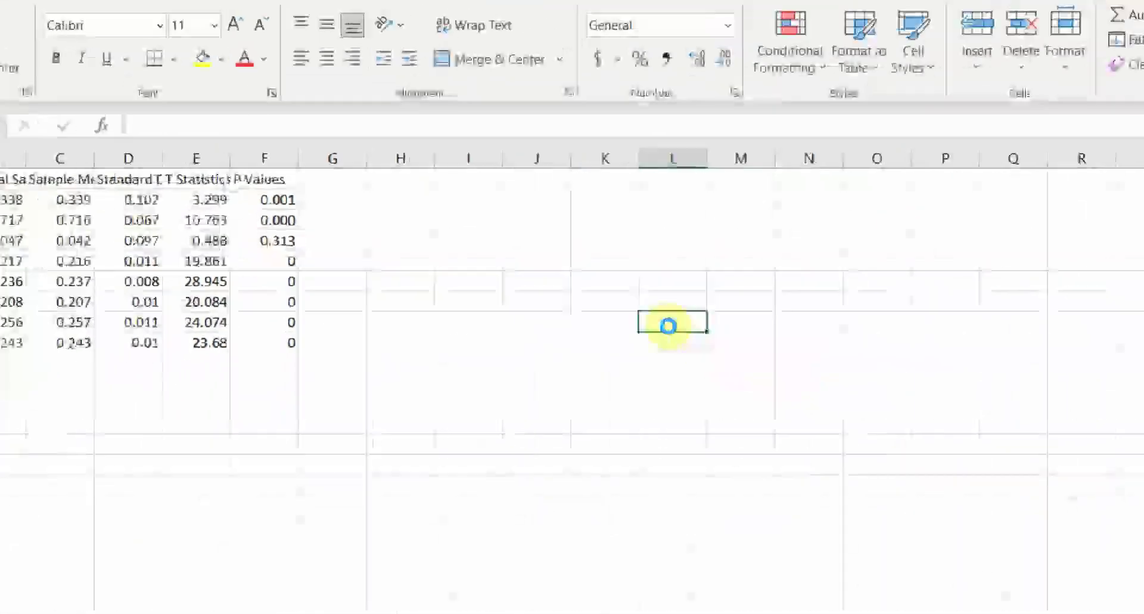
{"action": "key", "text": "ctrl+v"}
- Replace Table 10's outer loadings in Word with 0.829, 0.958 and 0.699, copied from cells M9:M11 of the Excel sheet
{"action": "left_click_drag", "start_coordinate": [612, 287], "coordinate": [623, 317]}
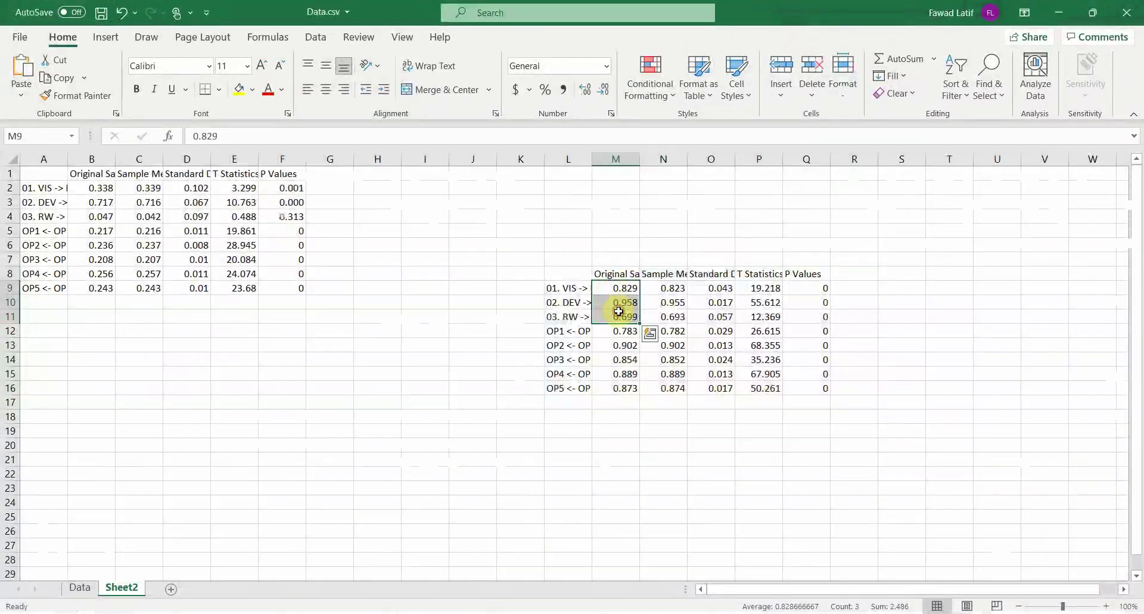
{"action": "key", "text": "ctrl+c"}
{"action": "key", "text": "alt+Tab"}
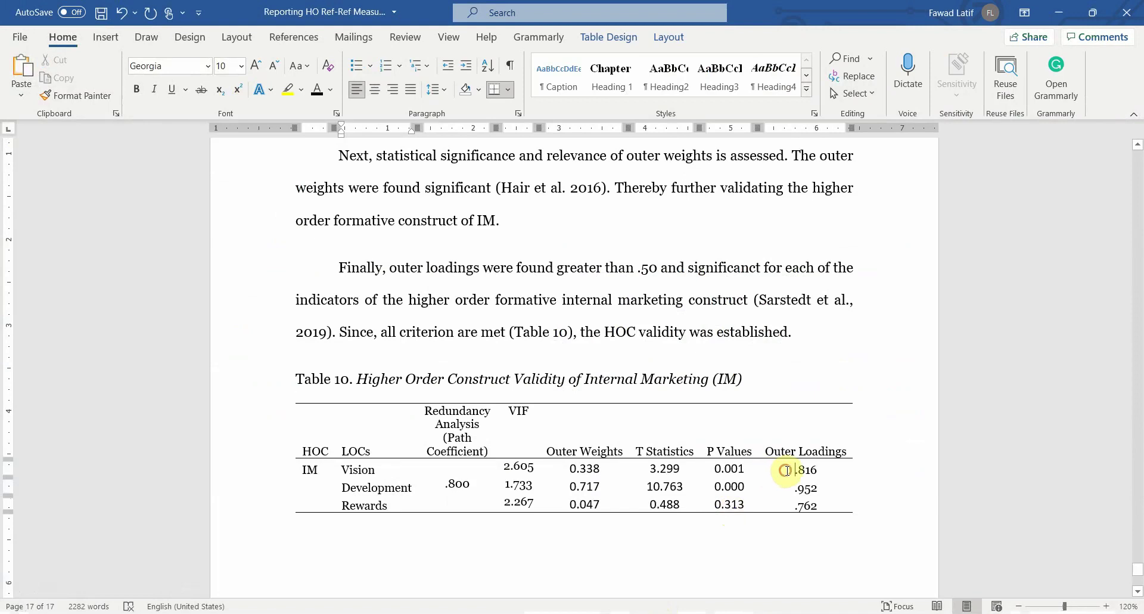
{"action": "left_click_drag", "start_coordinate": [787, 470], "coordinate": [805, 503]}
{"action": "key", "text": "ctrl+v"}
- Review the outer weights and outer loadings paragraphs above Table 10 against the reported values
{"action": "scroll", "coordinate": [520, 410], "scroll_direction": "up", "scroll_amount": 2}
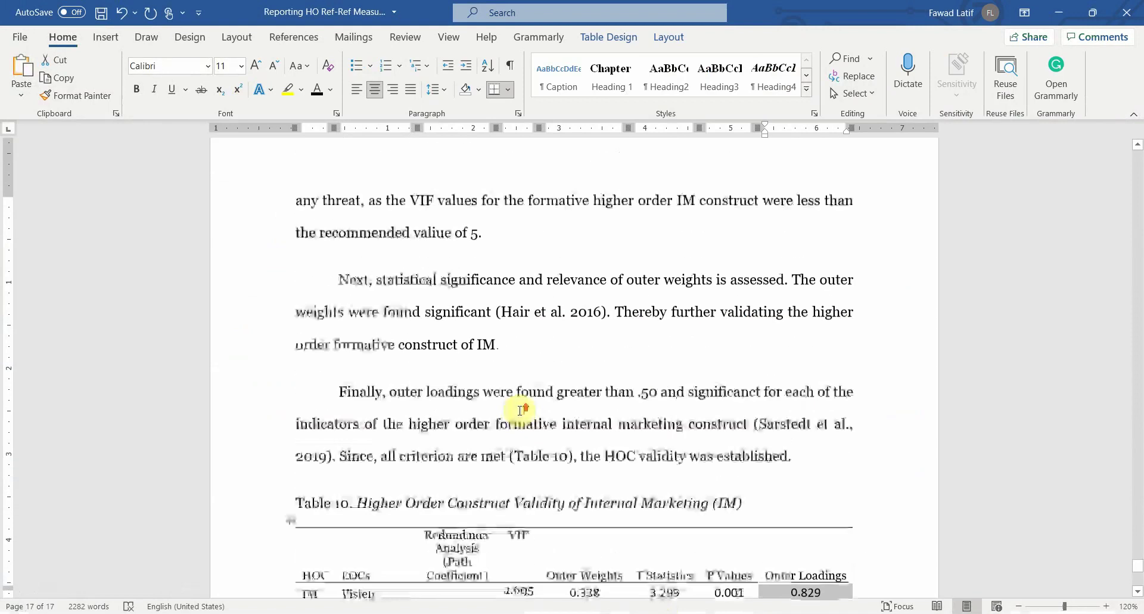
{"action": "left_click_drag", "start_coordinate": [592, 347], "coordinate": [327, 291]}
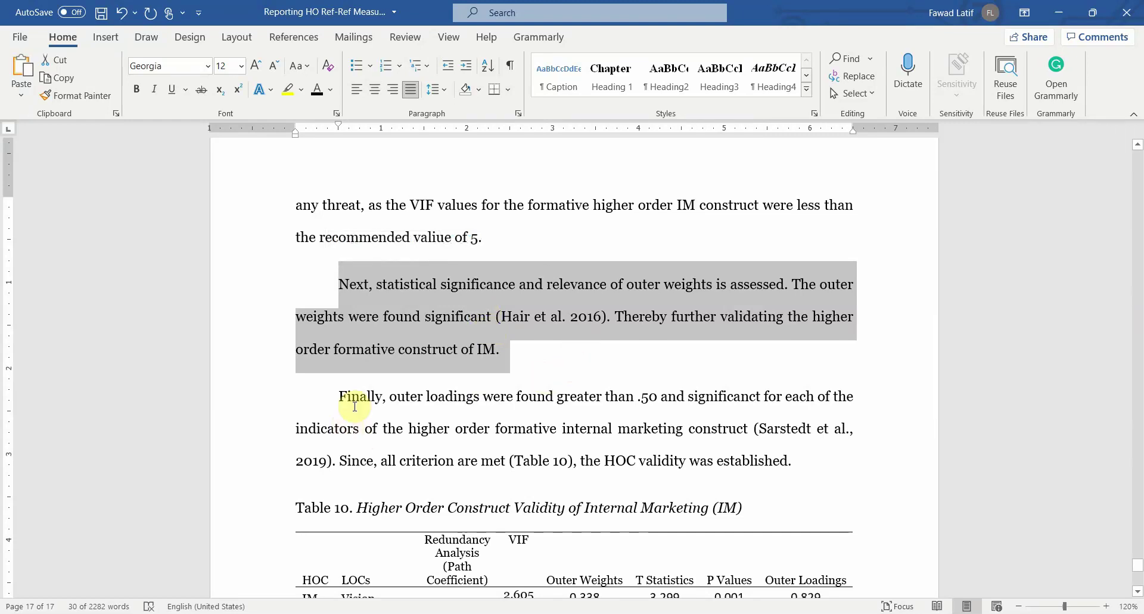
{"action": "left_click_drag", "start_coordinate": [339, 398], "coordinate": [620, 420]}
{"action": "scroll", "coordinate": [822, 542], "scroll_direction": "down", "scroll_amount": 3}
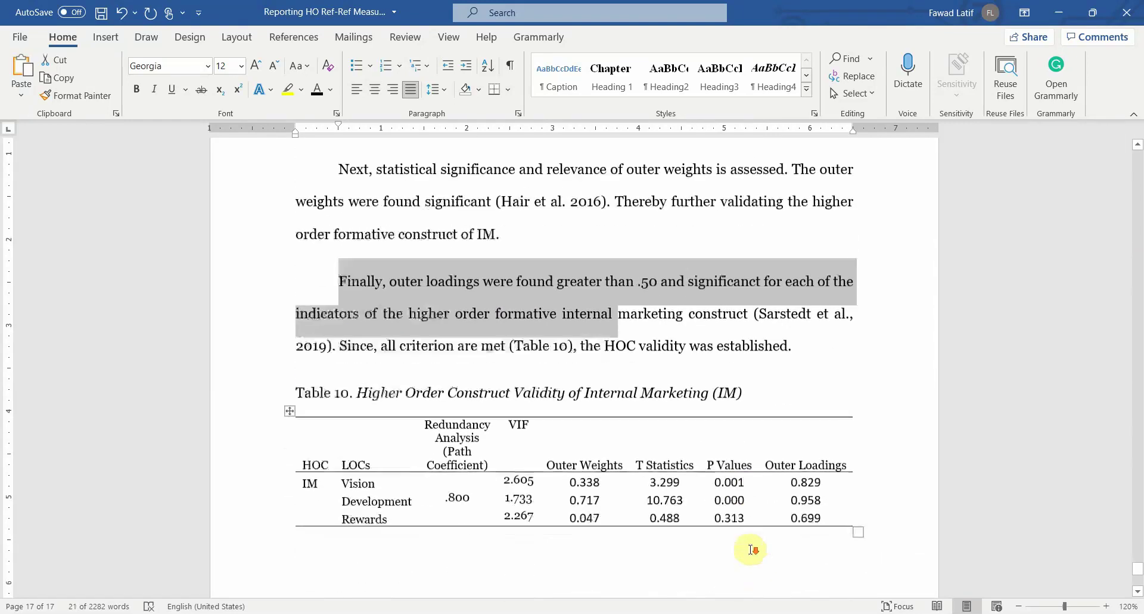
{"action": "left_click", "coordinate": [619, 333]}
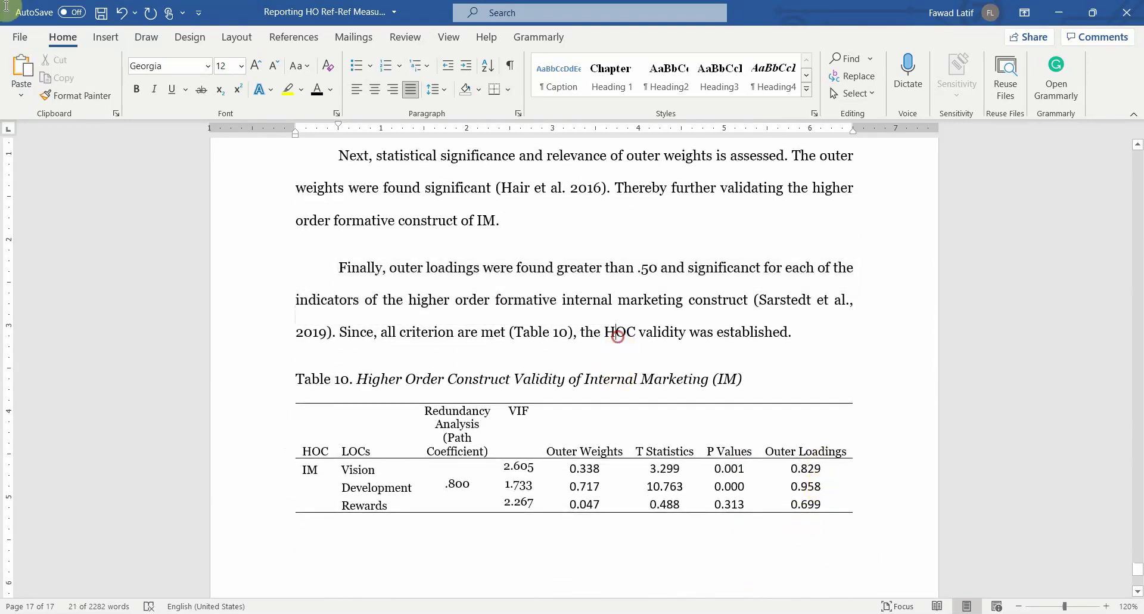
{"action": "left_click", "coordinate": [395, 334]}
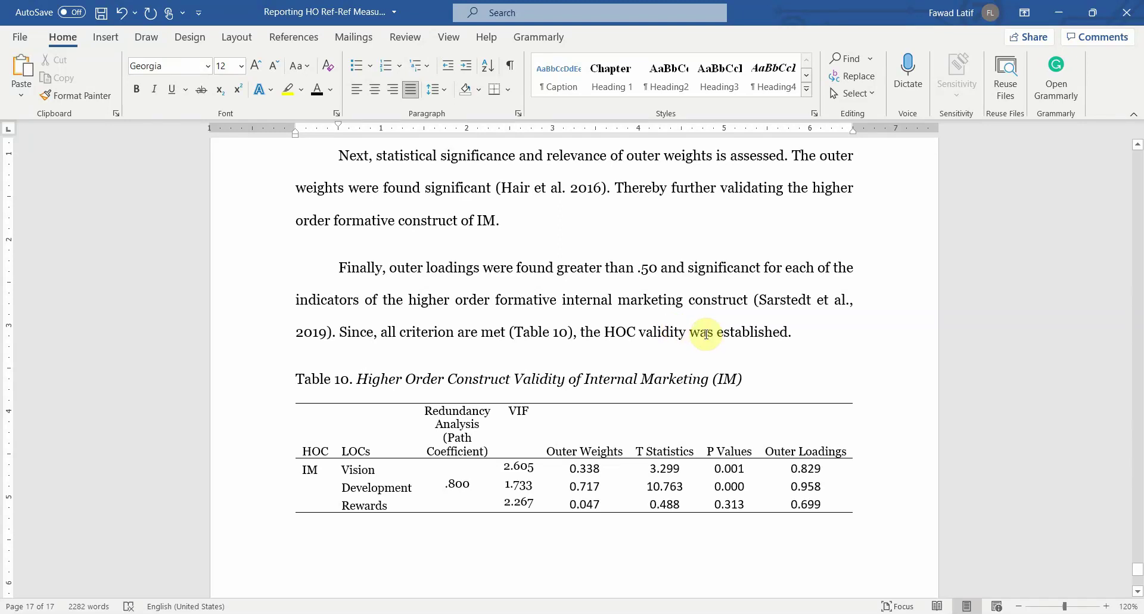
- Switch to SmartPLS and inspect IM with its indicators in the IM - HOC model, plus the bootstrapped path coefficient from IM to OP
{"action": "key", "text": "alt+Tab"}
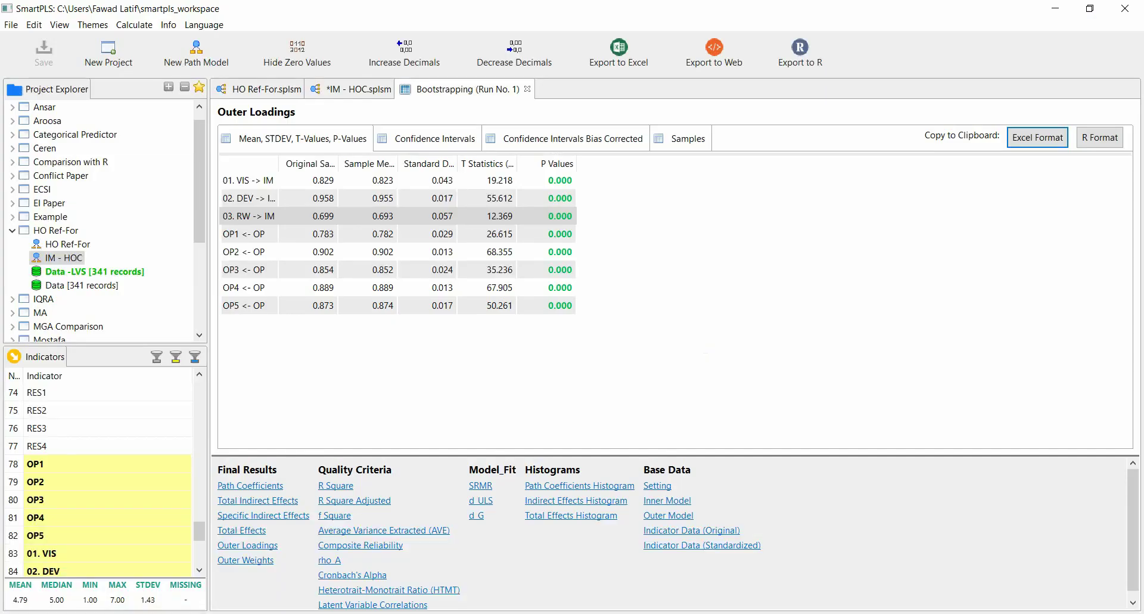
{"action": "left_click", "coordinate": [344, 87]}
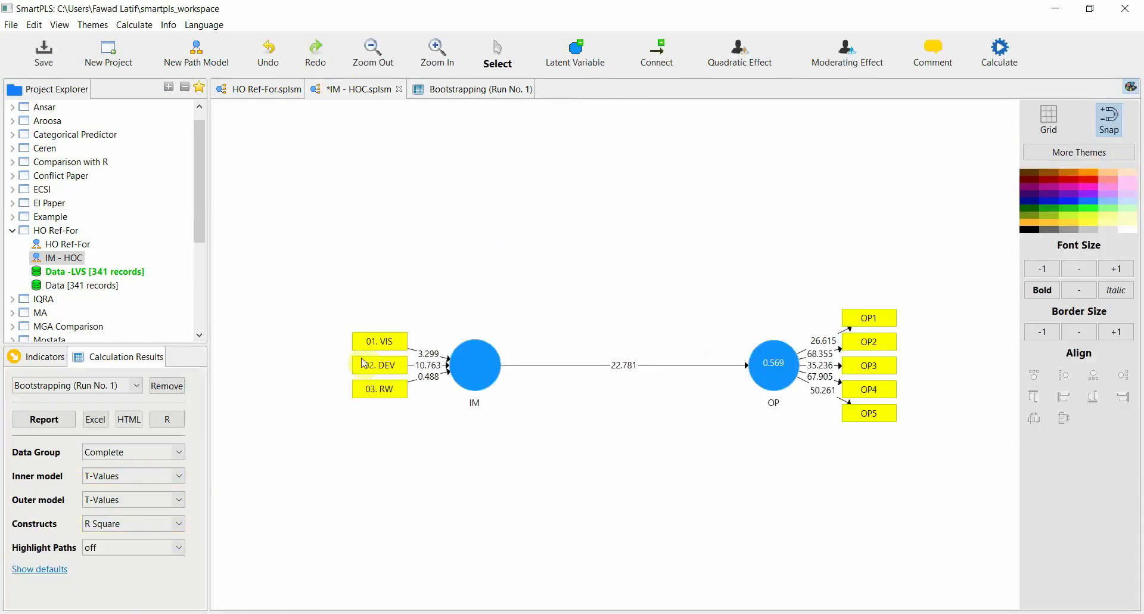
{"action": "left_click_drag", "start_coordinate": [303, 269], "coordinate": [525, 467]}
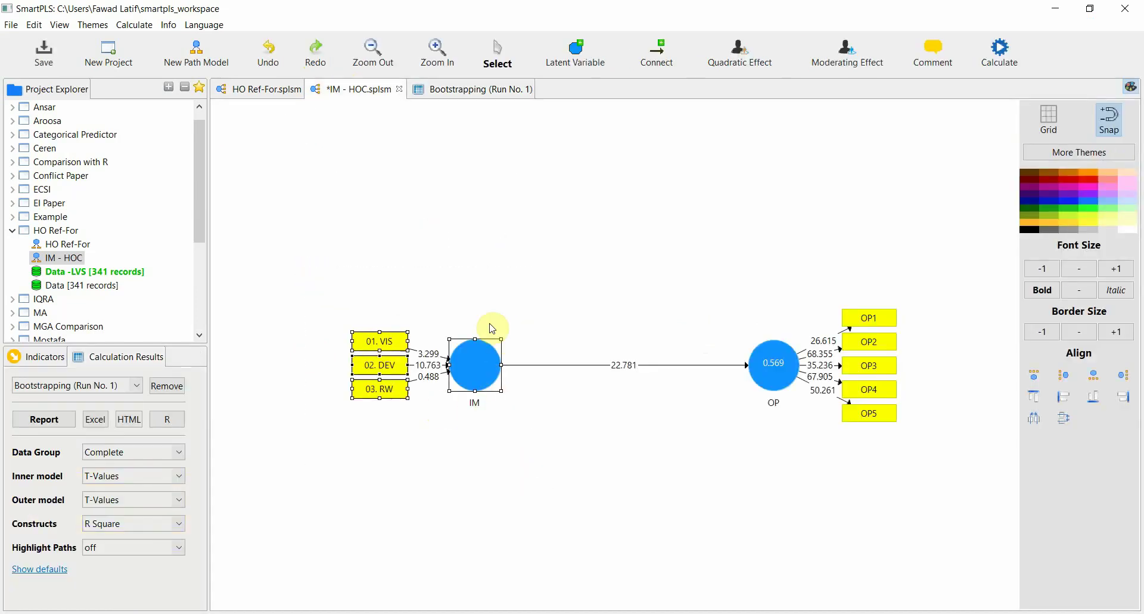
{"action": "left_click", "coordinate": [477, 357]}
{"action": "left_click", "coordinate": [469, 360]}
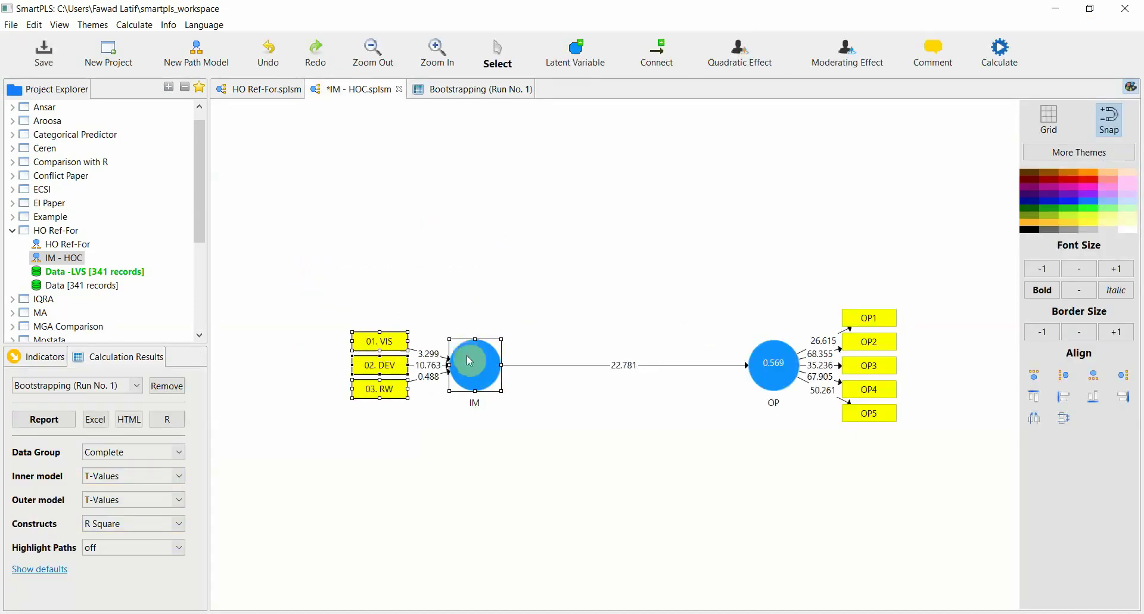
{"action": "left_click", "coordinate": [508, 471]}
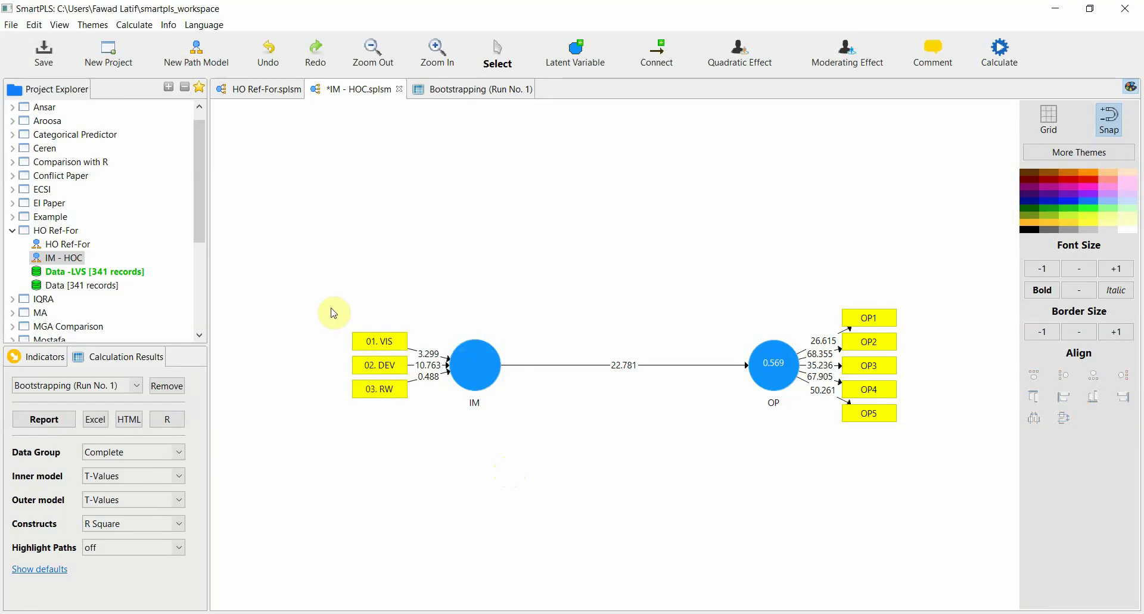
{"action": "left_click", "coordinate": [447, 88]}
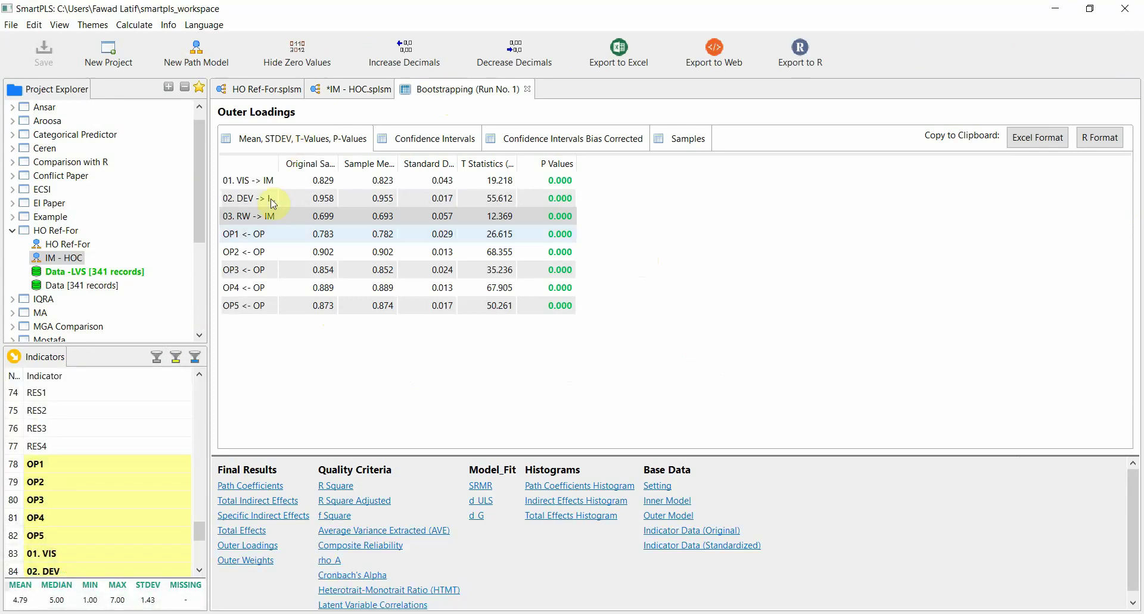
{"action": "left_click", "coordinate": [253, 487]}
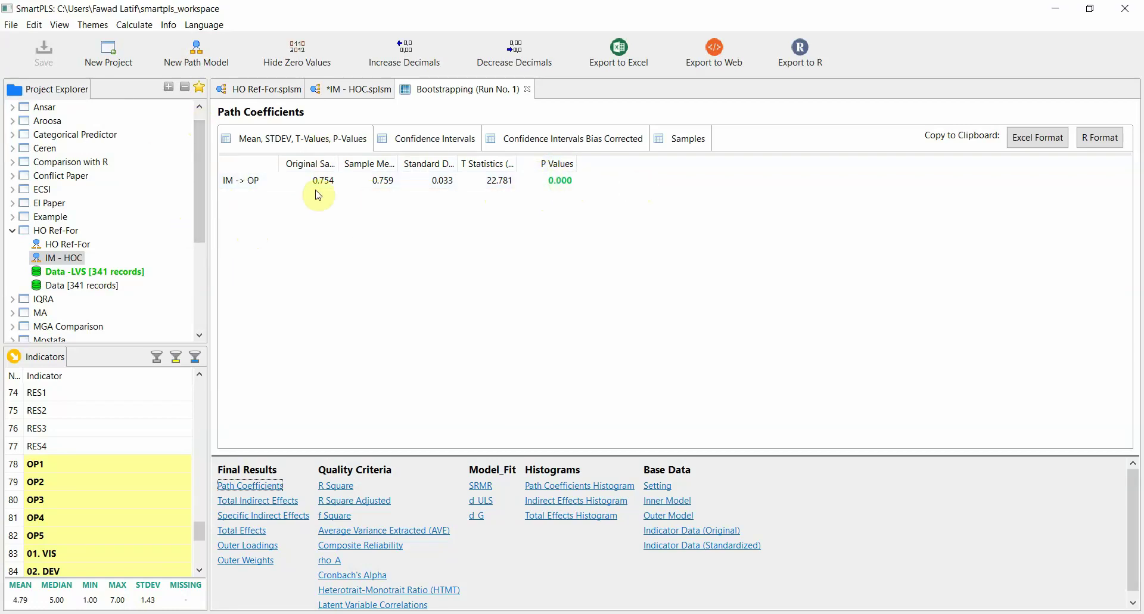
- Return to Word and review the redundancy analysis write-up, including the 0.708 threshold, and the collinearity paragraph
{"action": "left_click", "coordinate": [603, 610]}
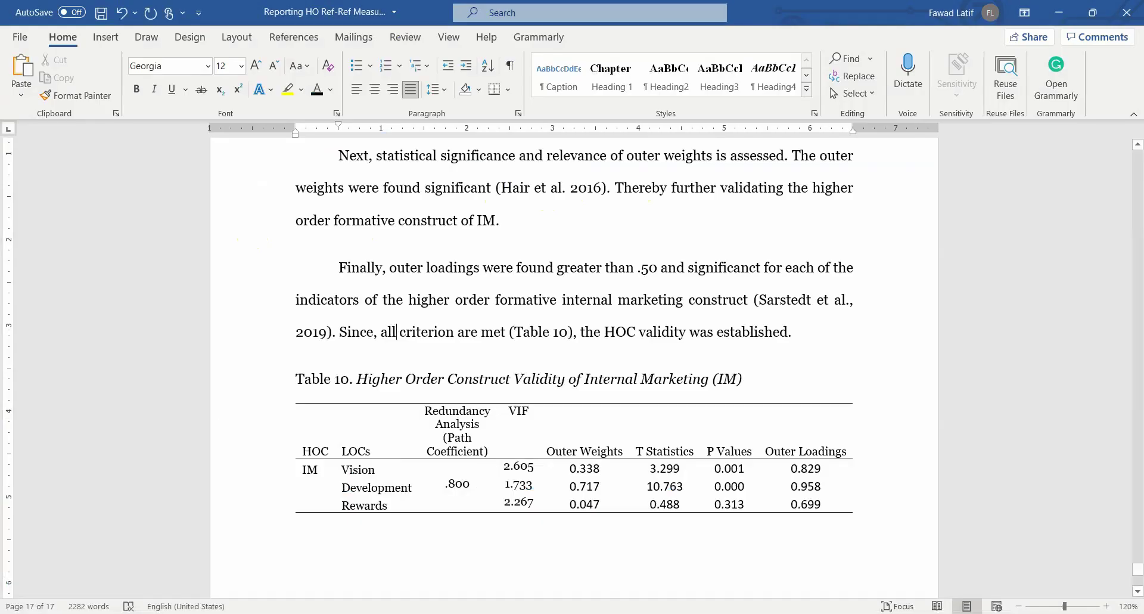
{"action": "scroll", "coordinate": [550, 293], "scroll_direction": "up", "scroll_amount": 12}
{"action": "scroll", "coordinate": [462, 286], "scroll_direction": "down", "scroll_amount": 1}
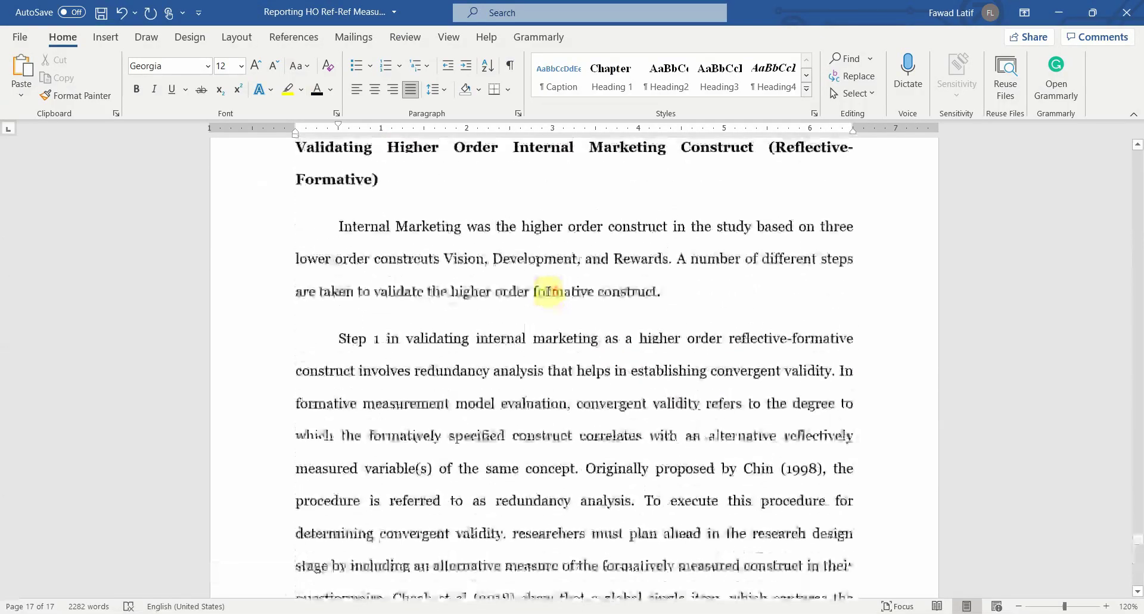
{"action": "scroll", "coordinate": [463, 214], "scroll_direction": "up", "scroll_amount": 3}
{"action": "scroll", "coordinate": [508, 262], "scroll_direction": "down", "scroll_amount": 12}
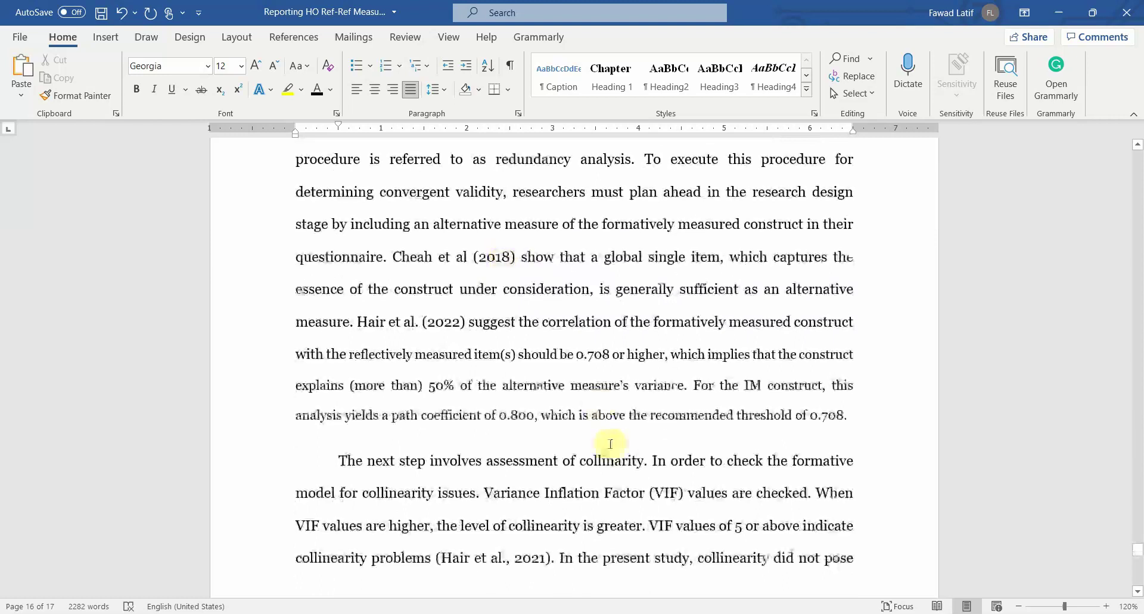
{"action": "double_click", "coordinate": [580, 359]}
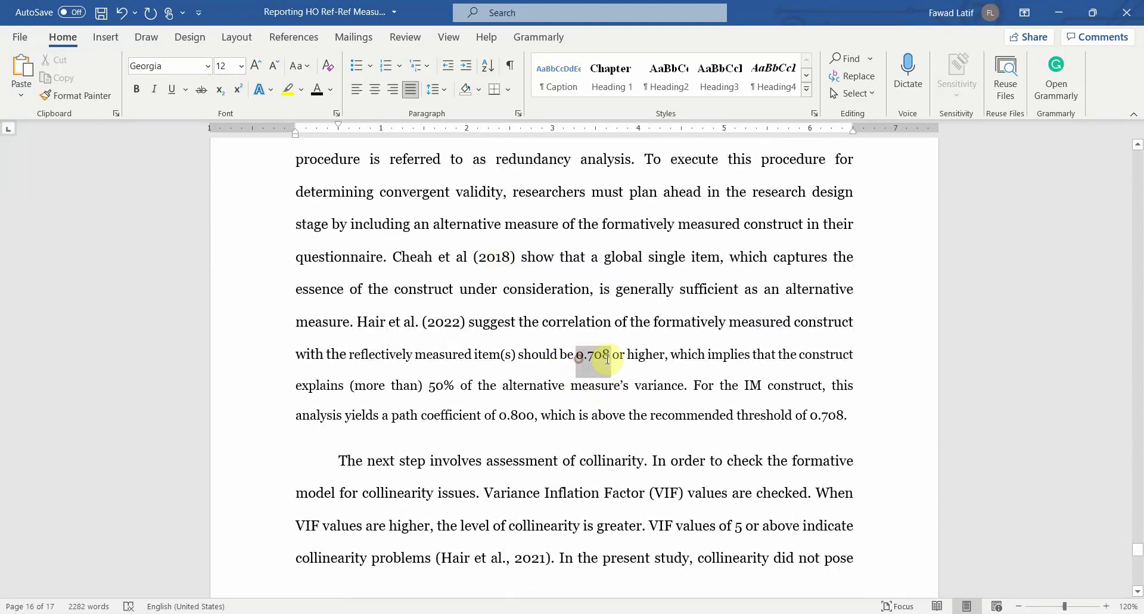
{"action": "scroll", "coordinate": [556, 409], "scroll_direction": "down", "scroll_amount": 4}
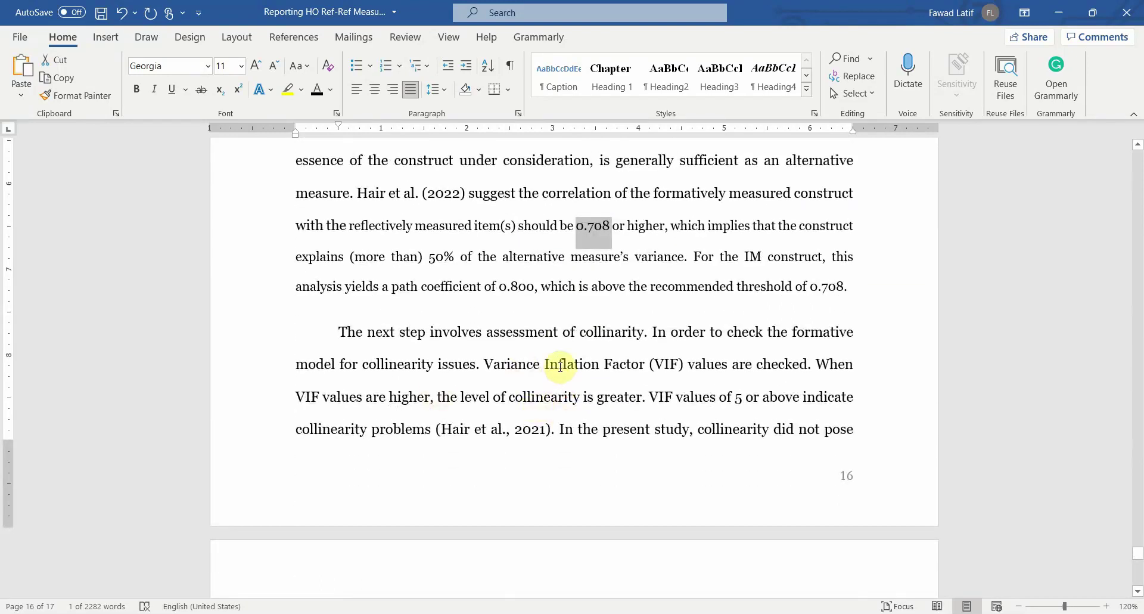
- Read through the statistical significance and outer loadings paragraphs and the Table 10 reference in the validity conclusion
{"action": "scroll", "coordinate": [554, 359], "scroll_direction": "down", "scroll_amount": 13}
{"action": "left_click", "coordinate": [409, 244]}
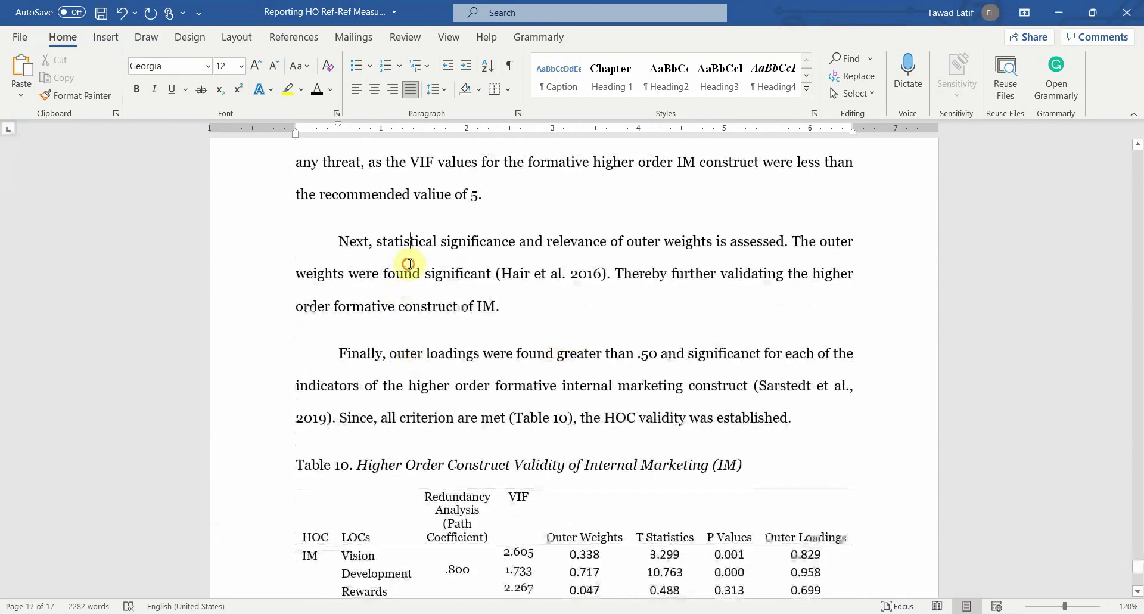
{"action": "left_click_drag", "start_coordinate": [409, 264], "coordinate": [539, 253]}
{"action": "left_click", "coordinate": [435, 385]}
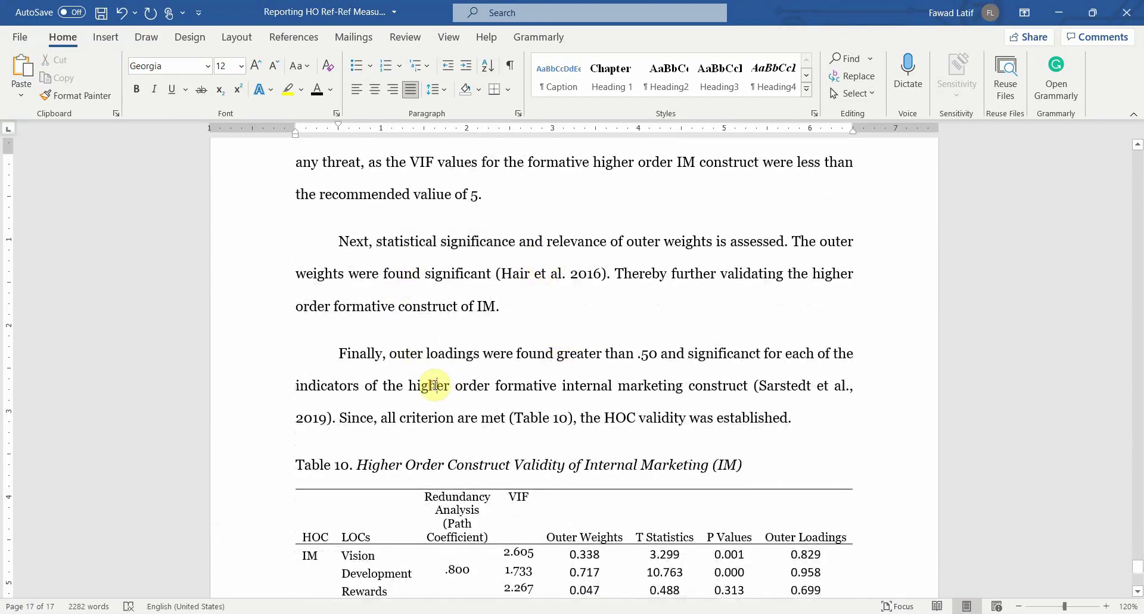
{"action": "scroll", "coordinate": [435, 384], "scroll_direction": "down", "scroll_amount": 3}
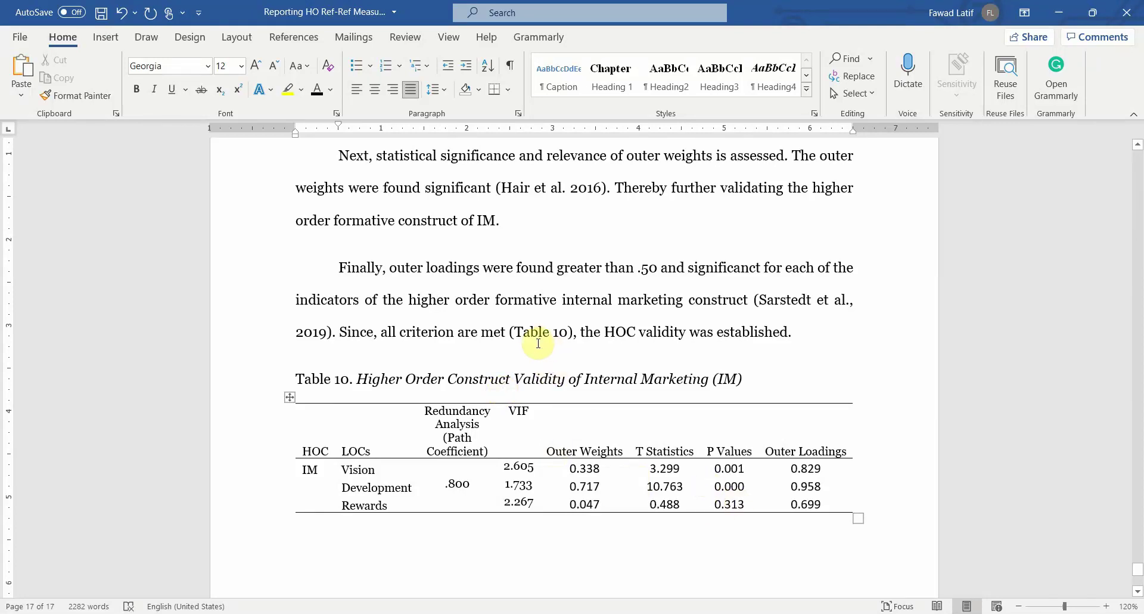
{"action": "left_click_drag", "start_coordinate": [527, 333], "coordinate": [561, 333]}
{"action": "scroll", "coordinate": [561, 336], "scroll_direction": "up", "scroll_amount": 10}
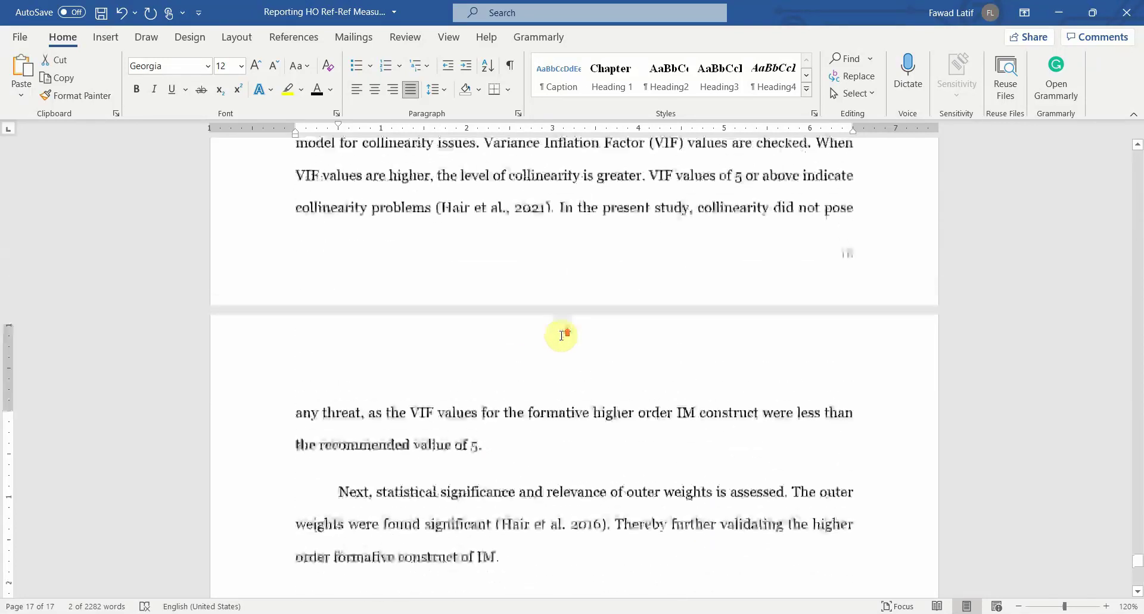